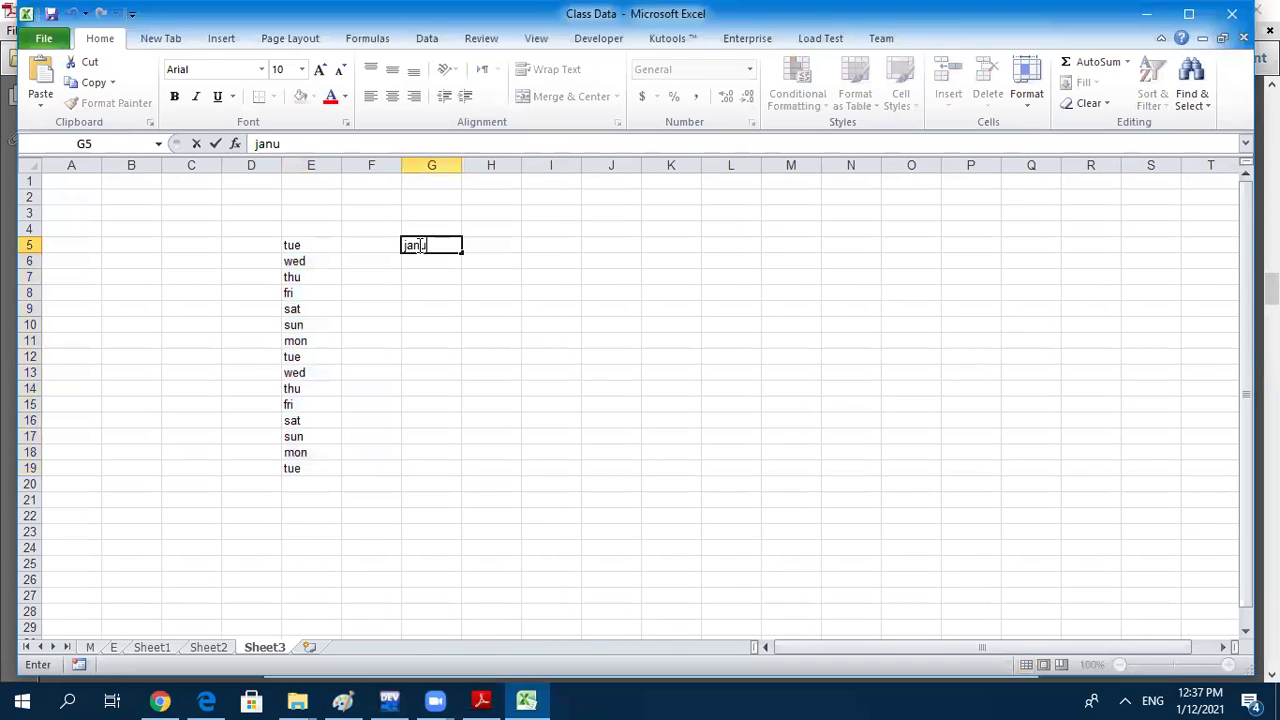
Enter january in cell G5 and autofill the month series down to G19
type("ary")
left_click(423, 271)
left_click(428, 248)
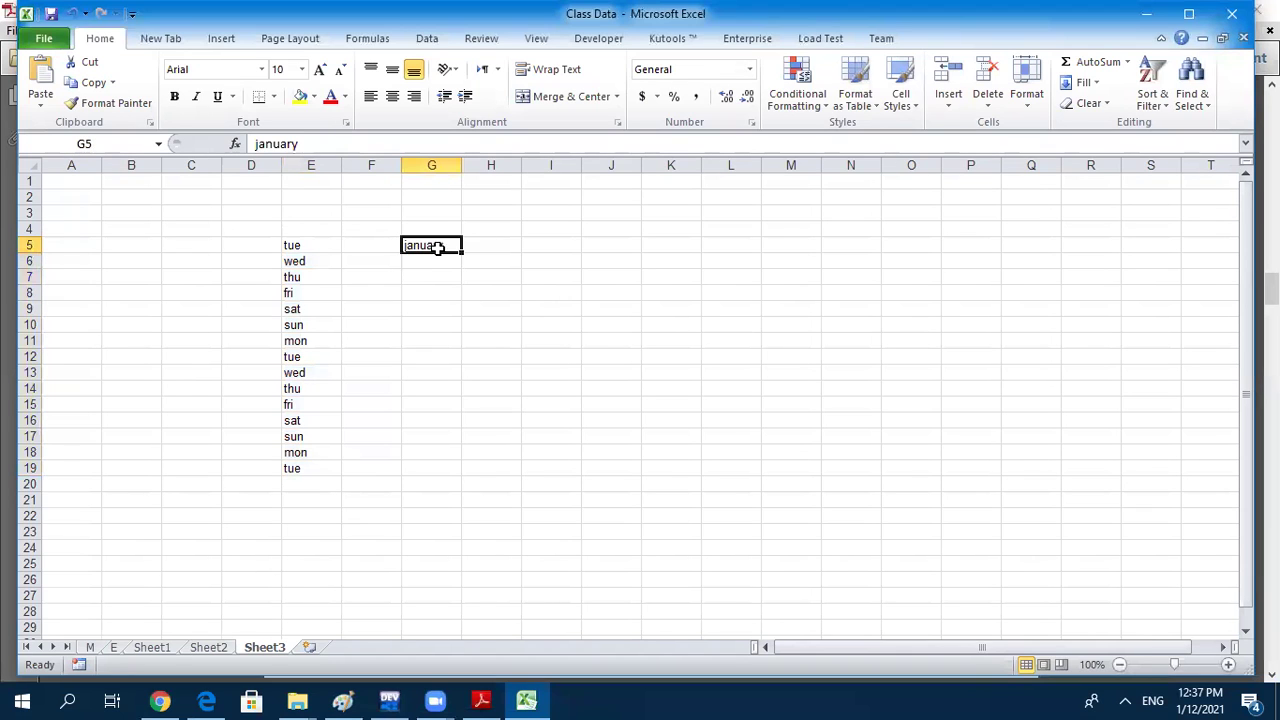
left_click_drag(462, 252, 457, 479)
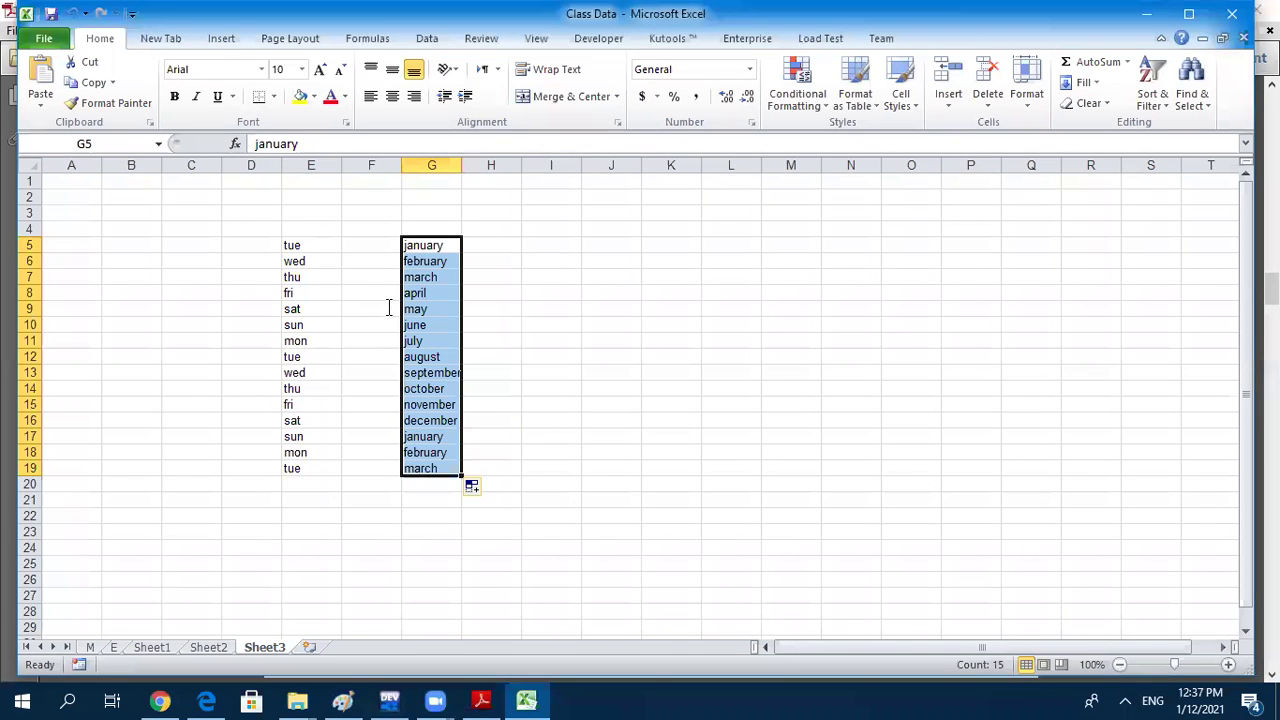
Enter 1 in I5 and 2 in I6, and autofill the number series down column I to row 19
key("alt+Tab")
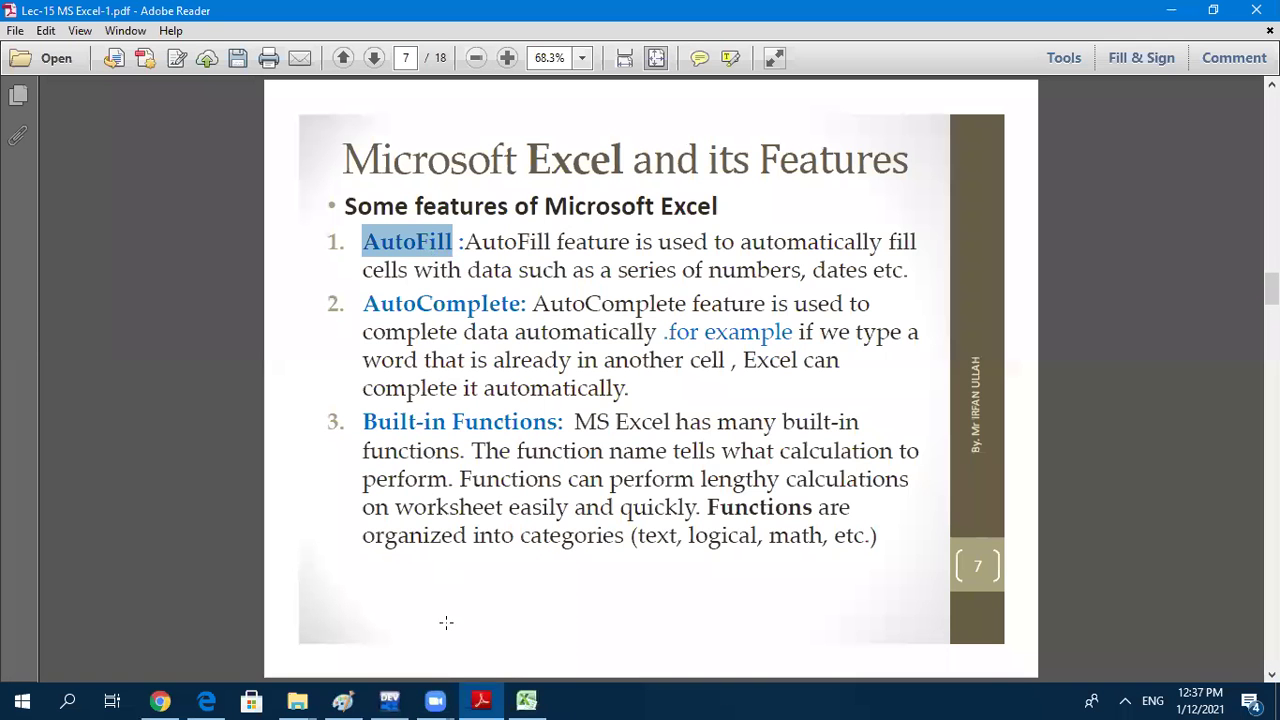
key("alt+Tab")
left_click(565, 245)
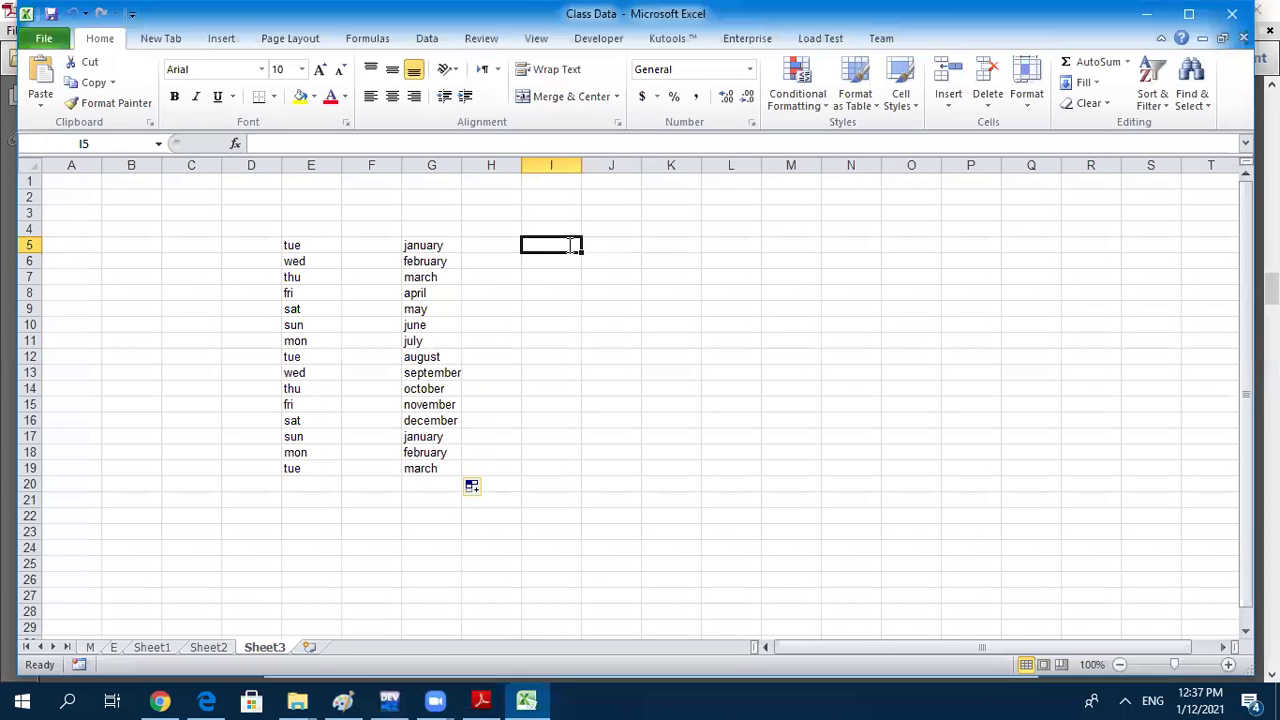
type("2")
key("BackSpace")
type("1")
key("Return")
type("2")
key("Return")
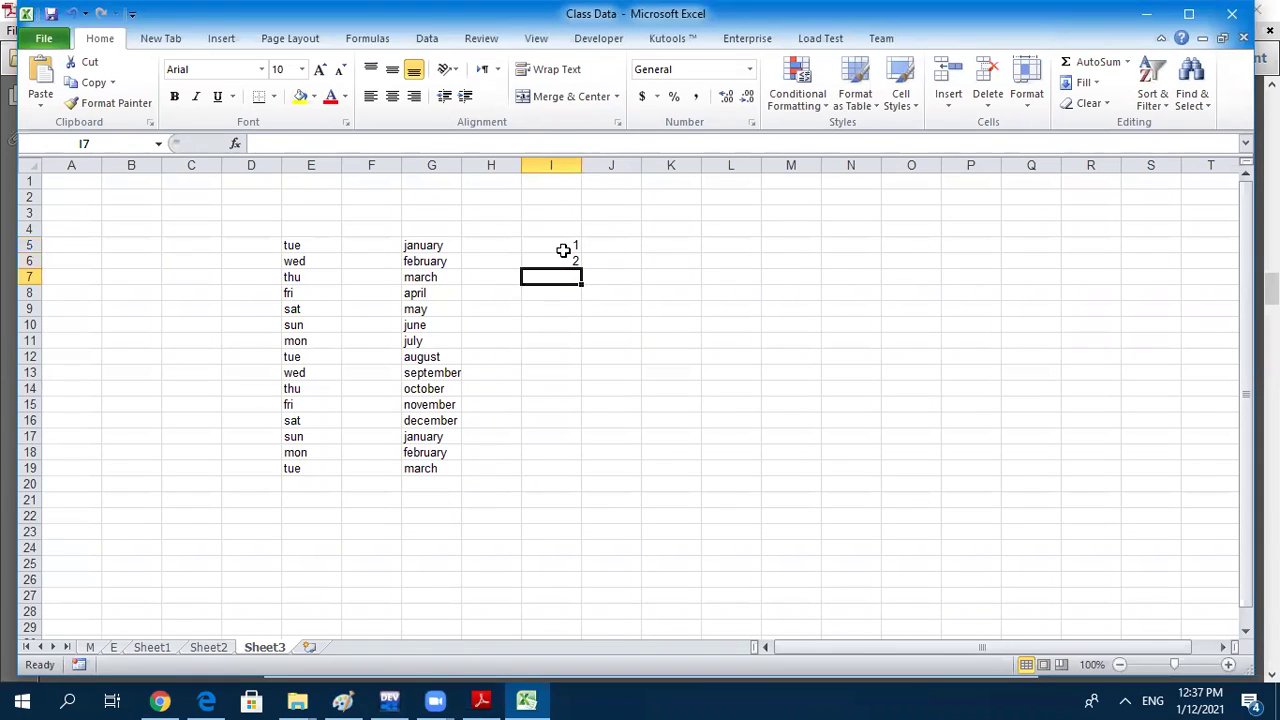
left_click_drag(563, 251, 587, 474)
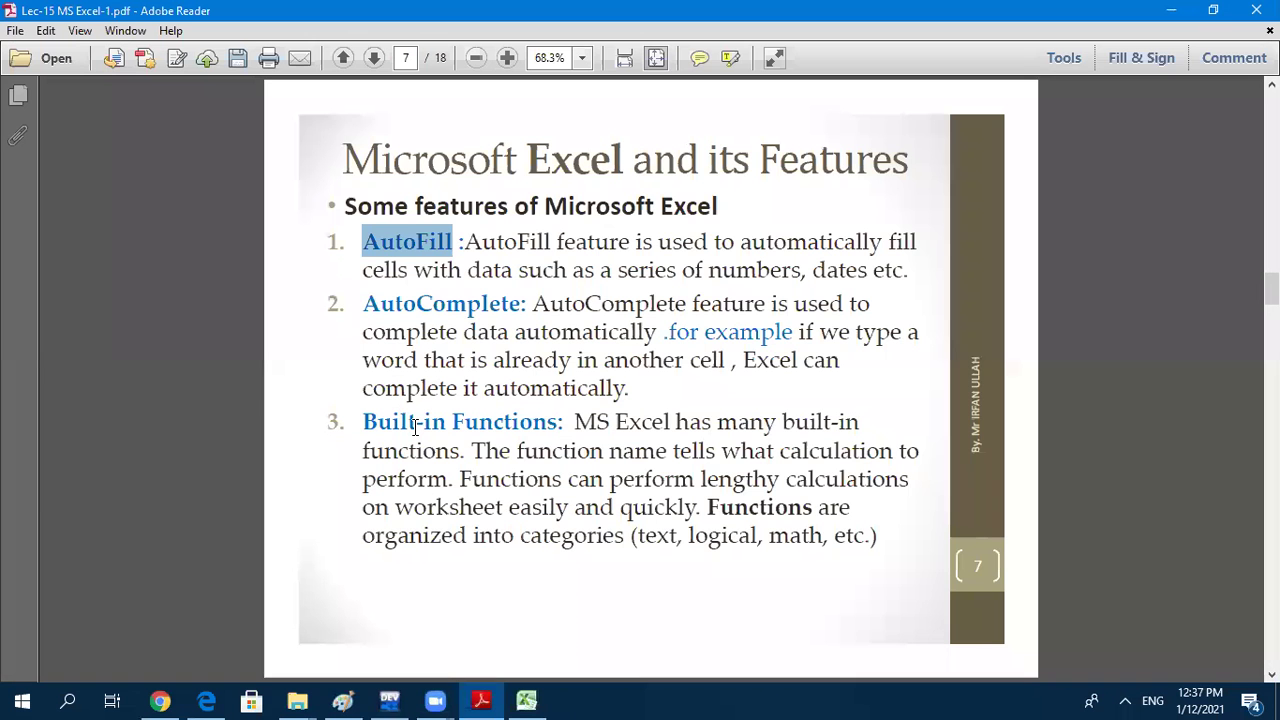
Switch to the Lec-15 MS Excel-1 PDF in Adobe Reader and highlight the AutoComplete heading on page 7
left_click(481, 700)
double_click(518, 303)
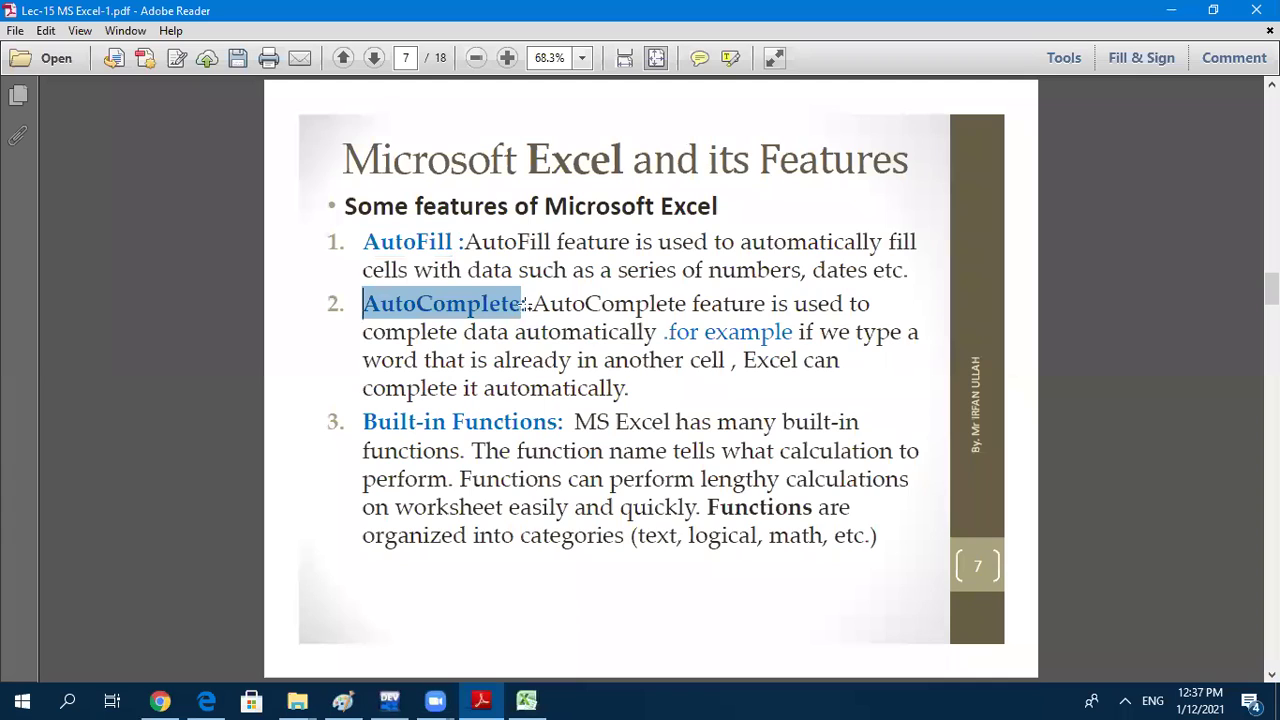
left_click_drag(522, 304, 526, 304)
Switch to Excel and clear the Address cells D8:D14 on sheet E
left_click(527, 700)
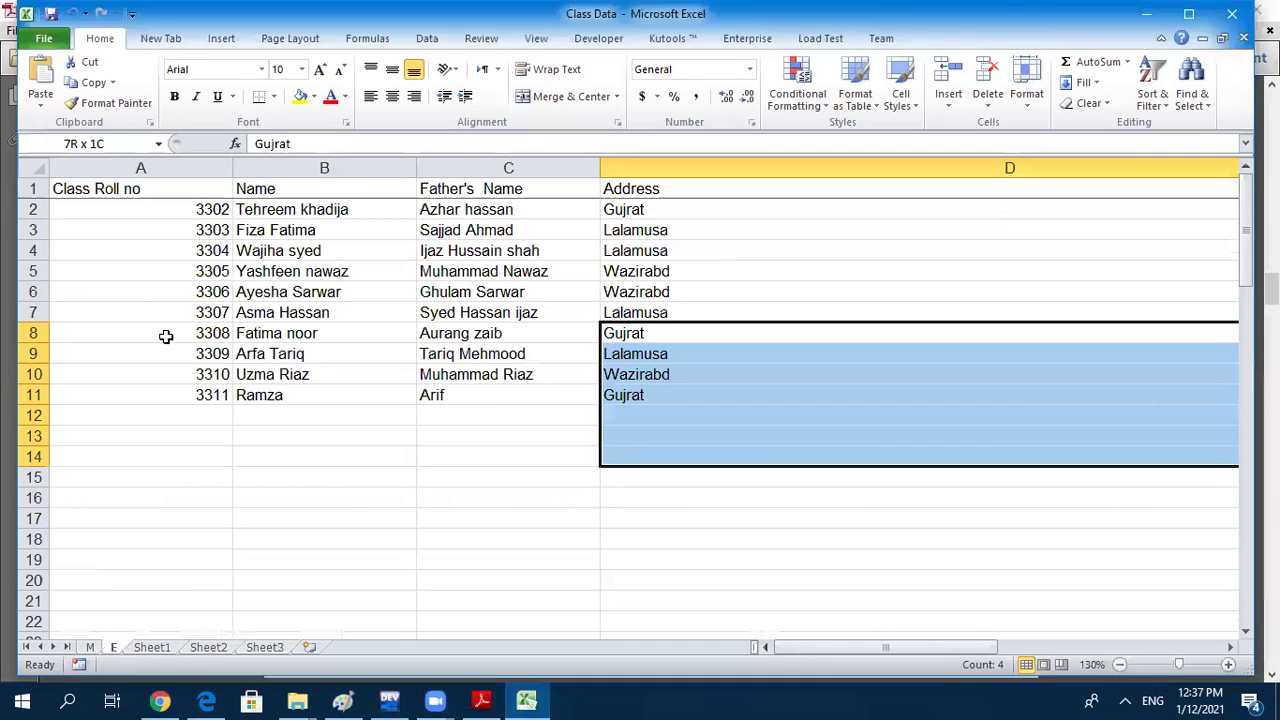
key("Delete")
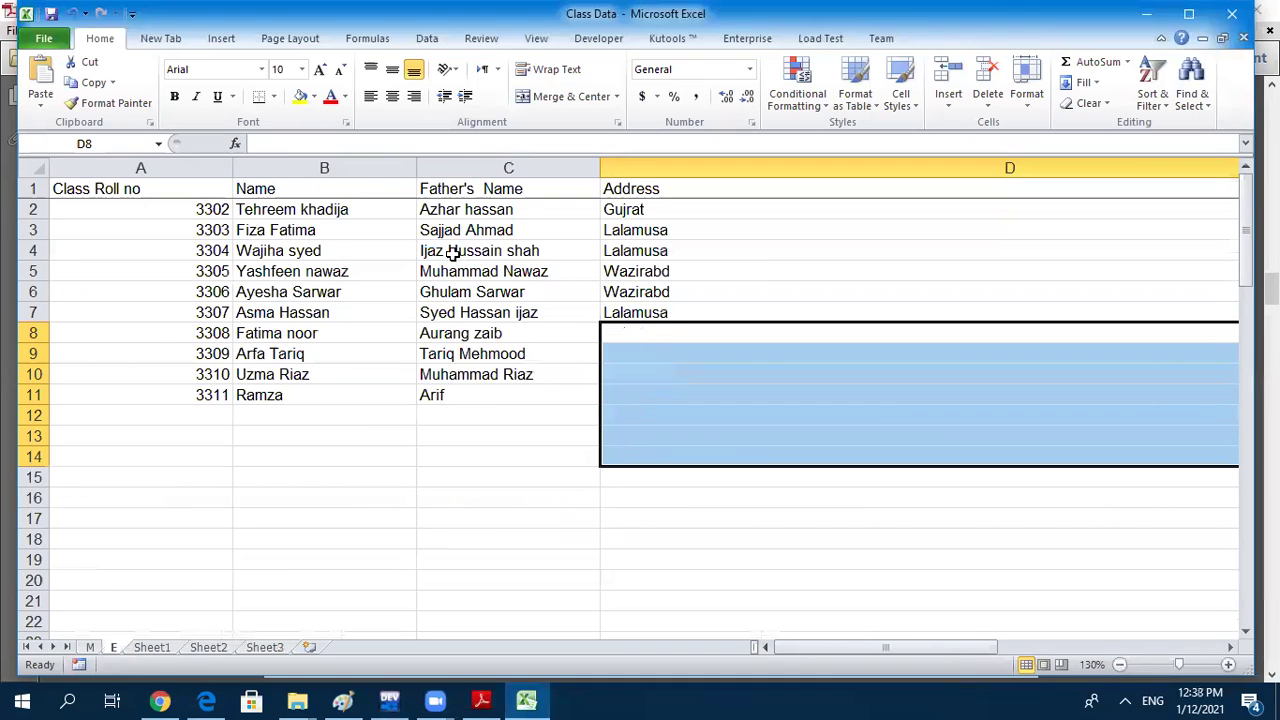
left_click(662, 213)
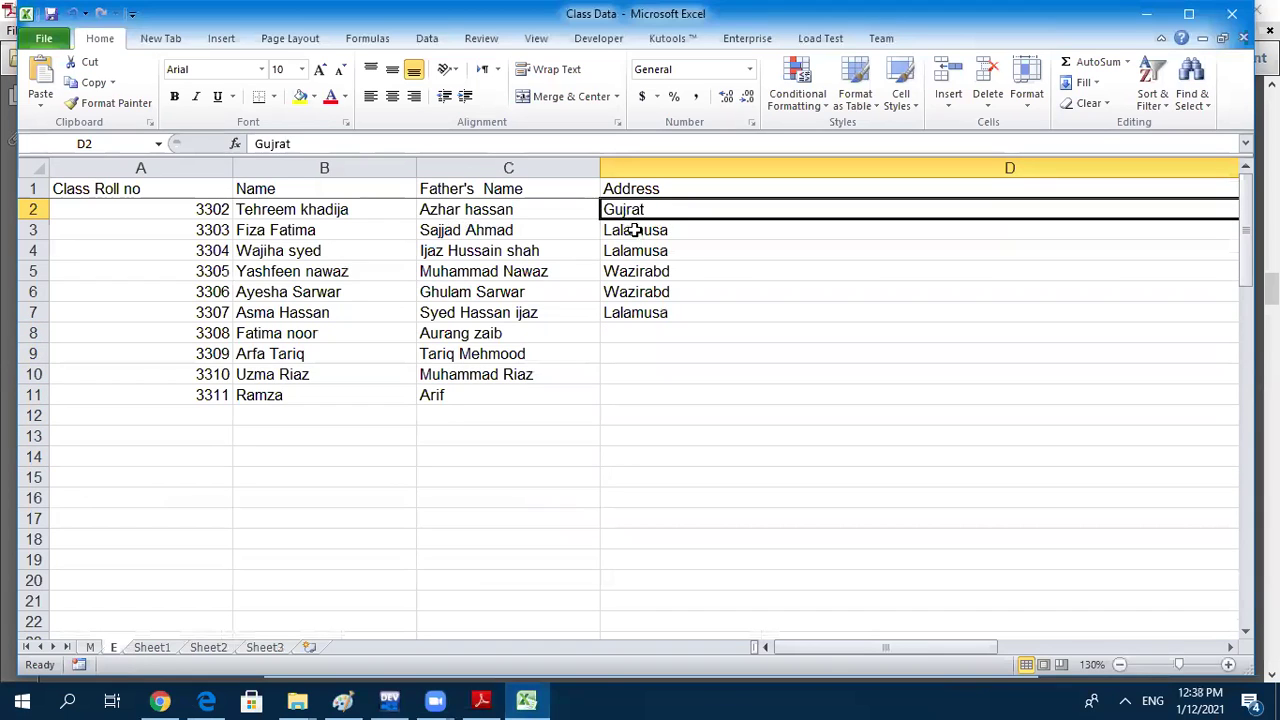
Enter Gujrat, Lalamusa and Wazirabd in Address cells D8, D9 and D10, using AutoComplete suggestions from the existing entries
left_click(621, 331)
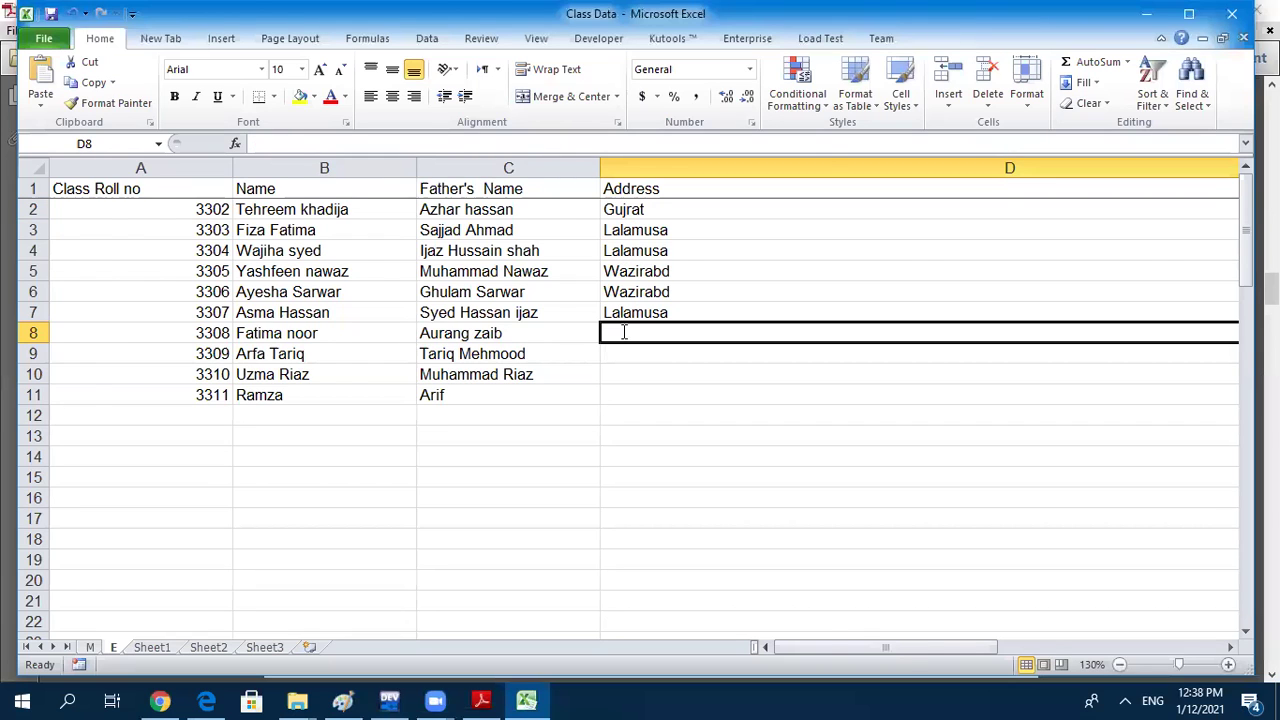
type("gujrat")
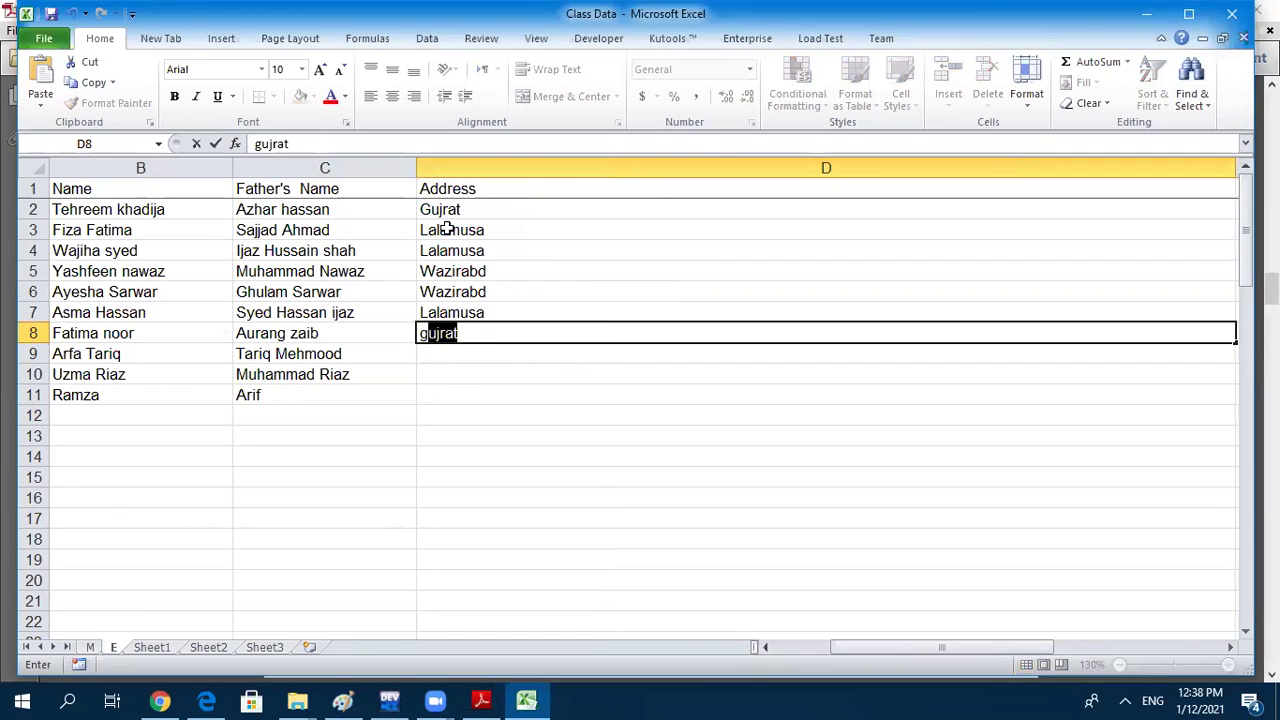
key("Return")
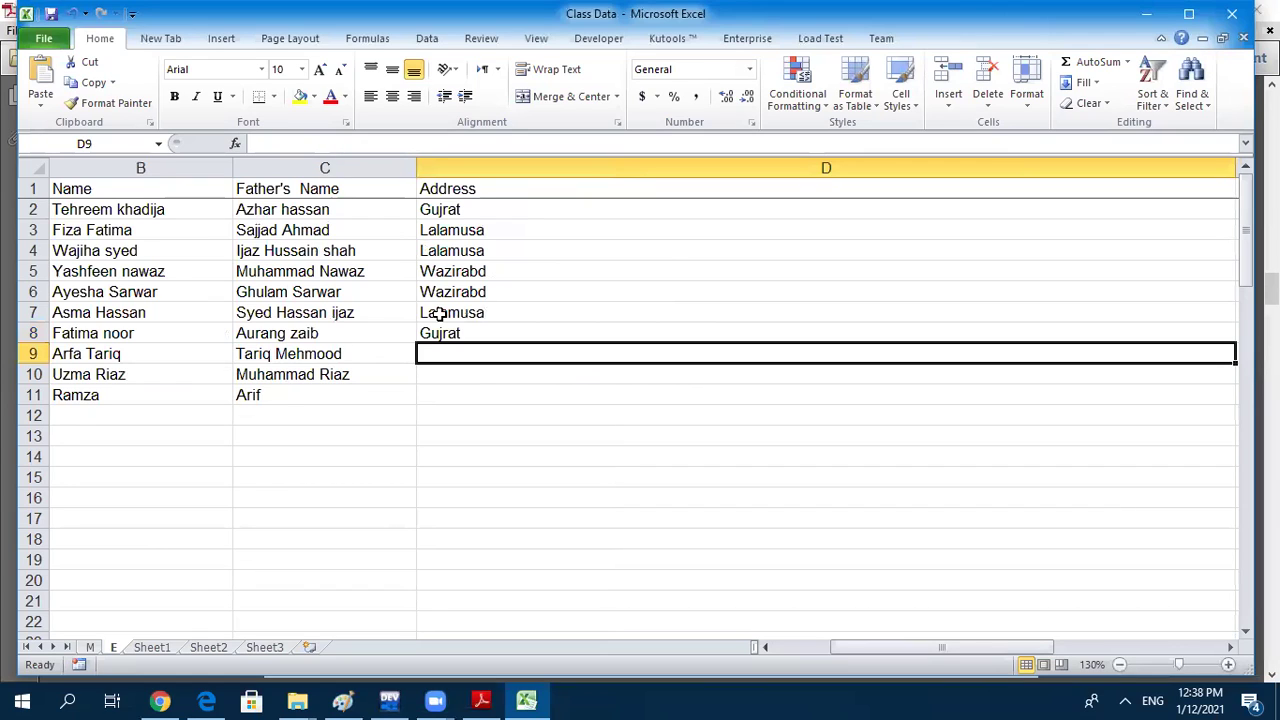
type("l")
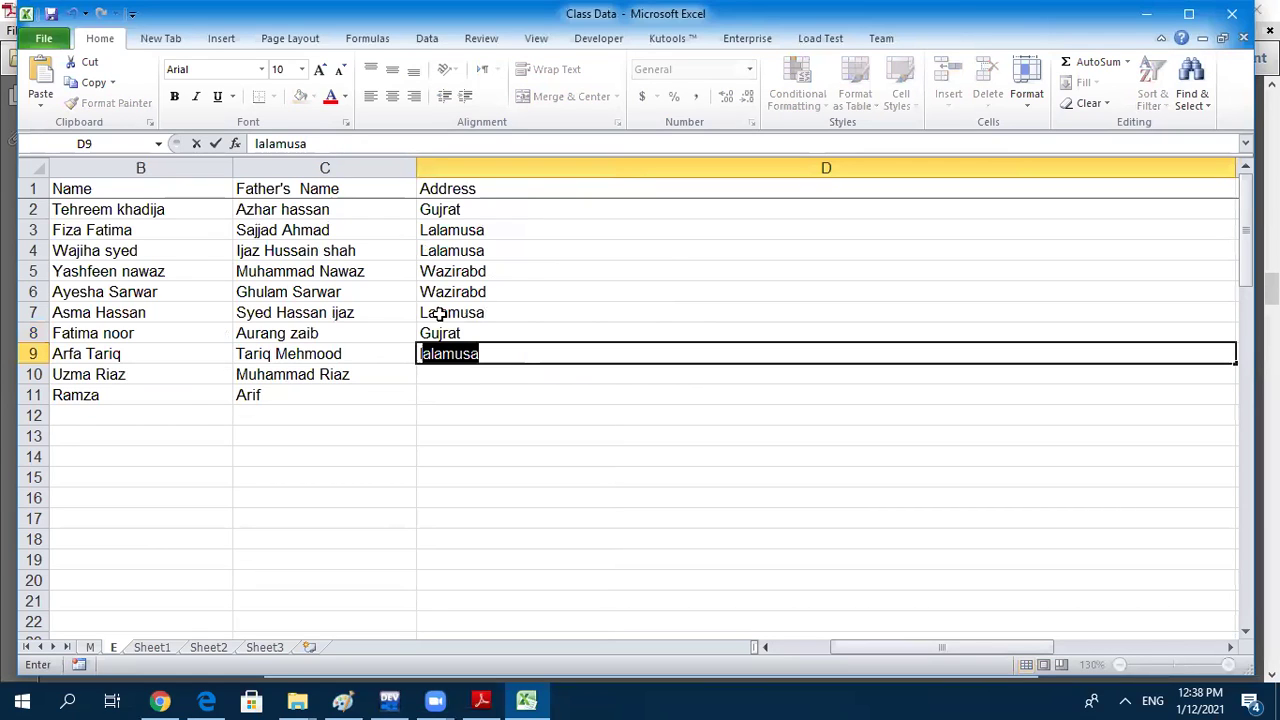
key("Return")
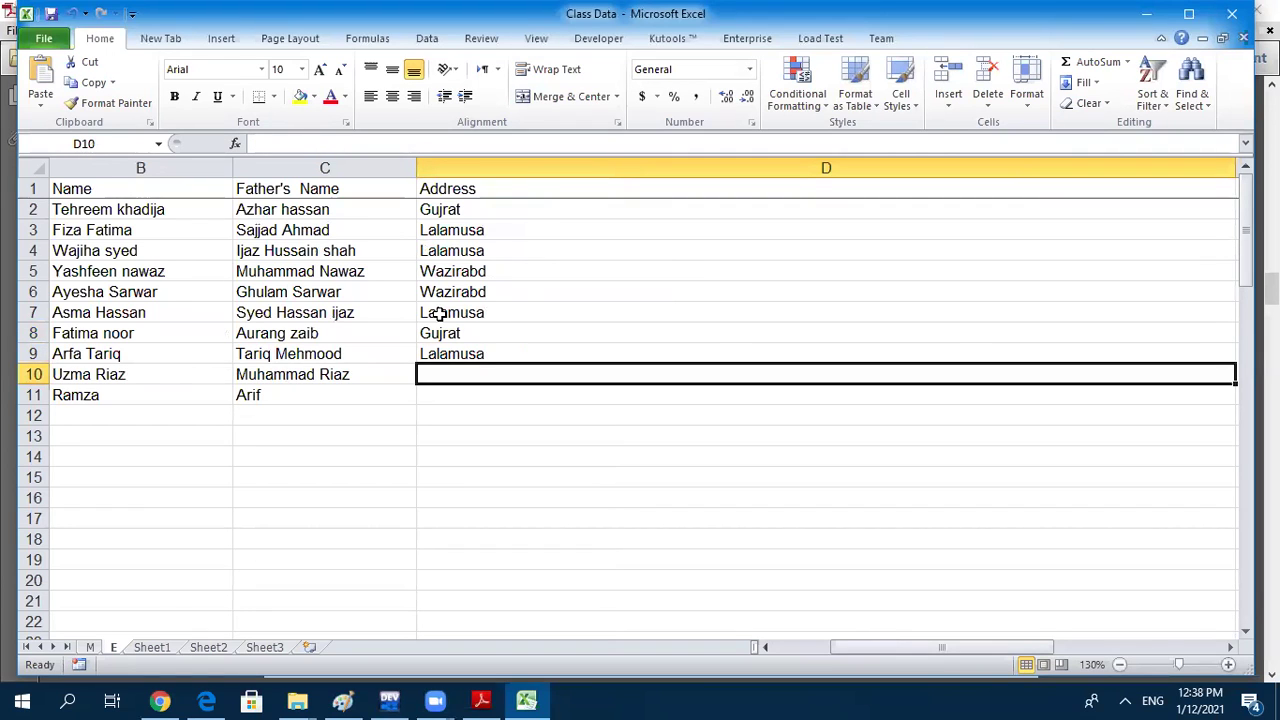
type("w")
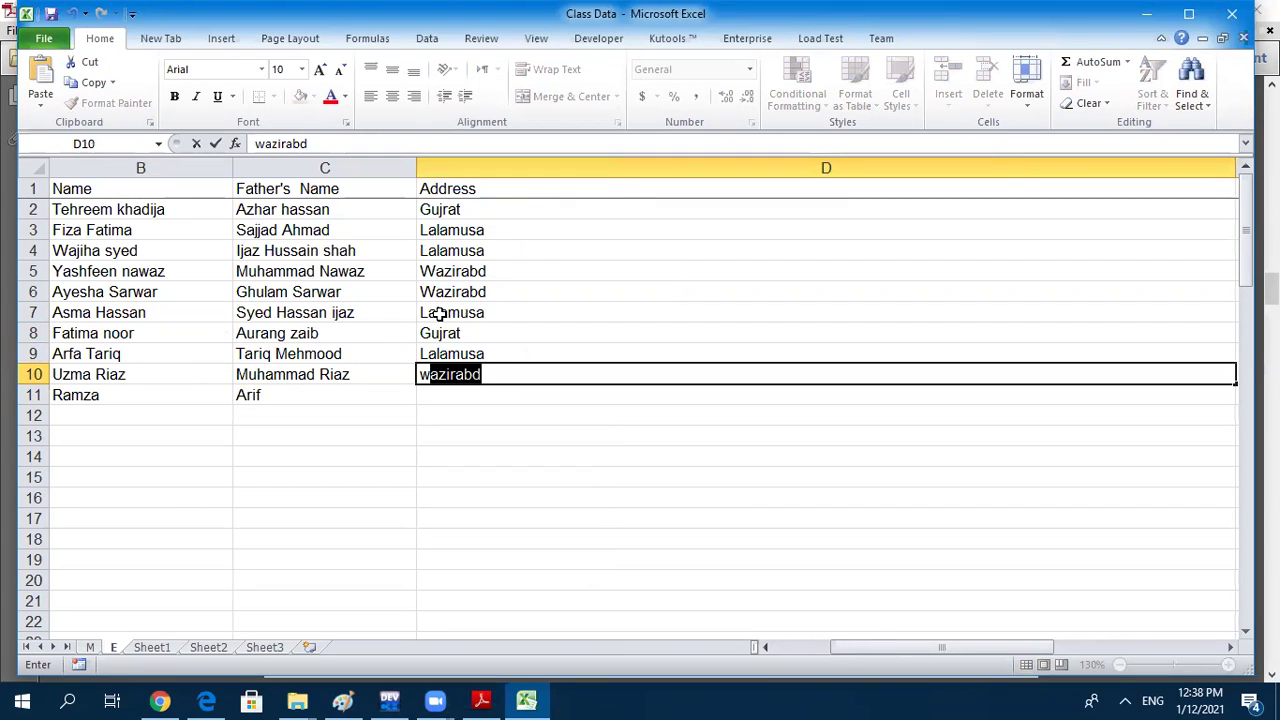
key("Return")
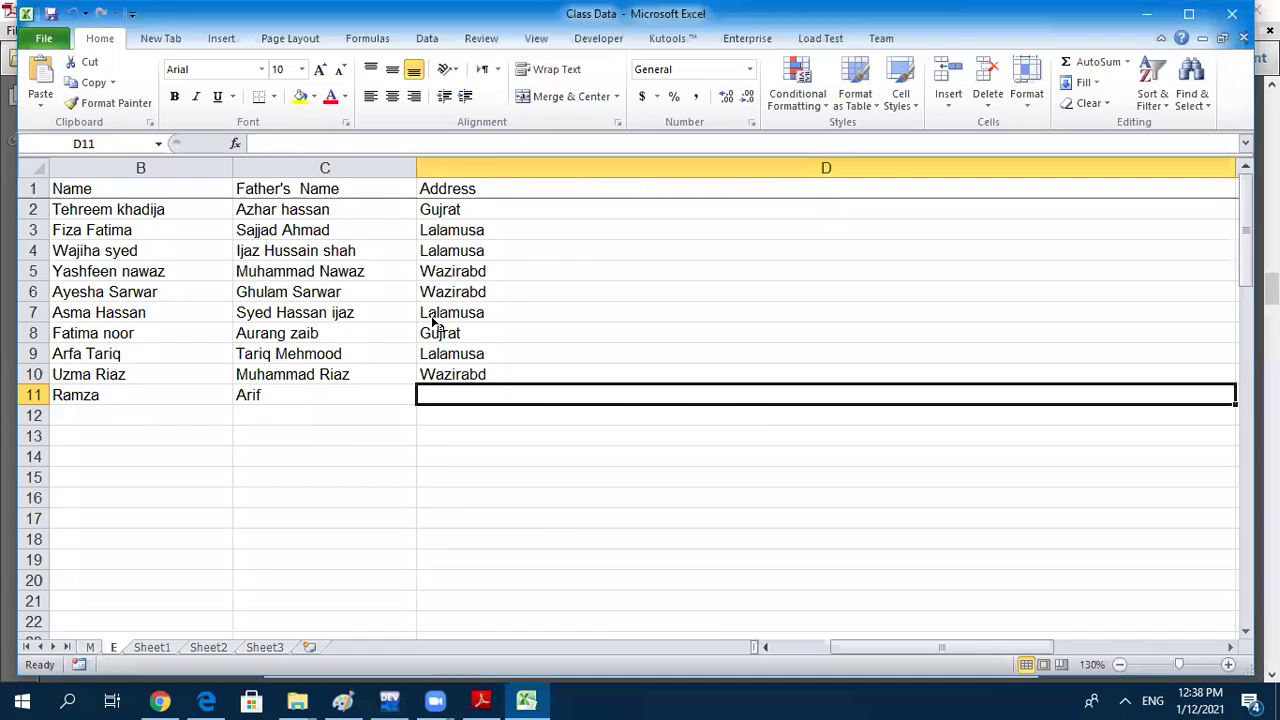
Switch to the lecture PDF in Adobe Reader and highlight the Built-in Functions heading and the math function category
key("alt+Tab")
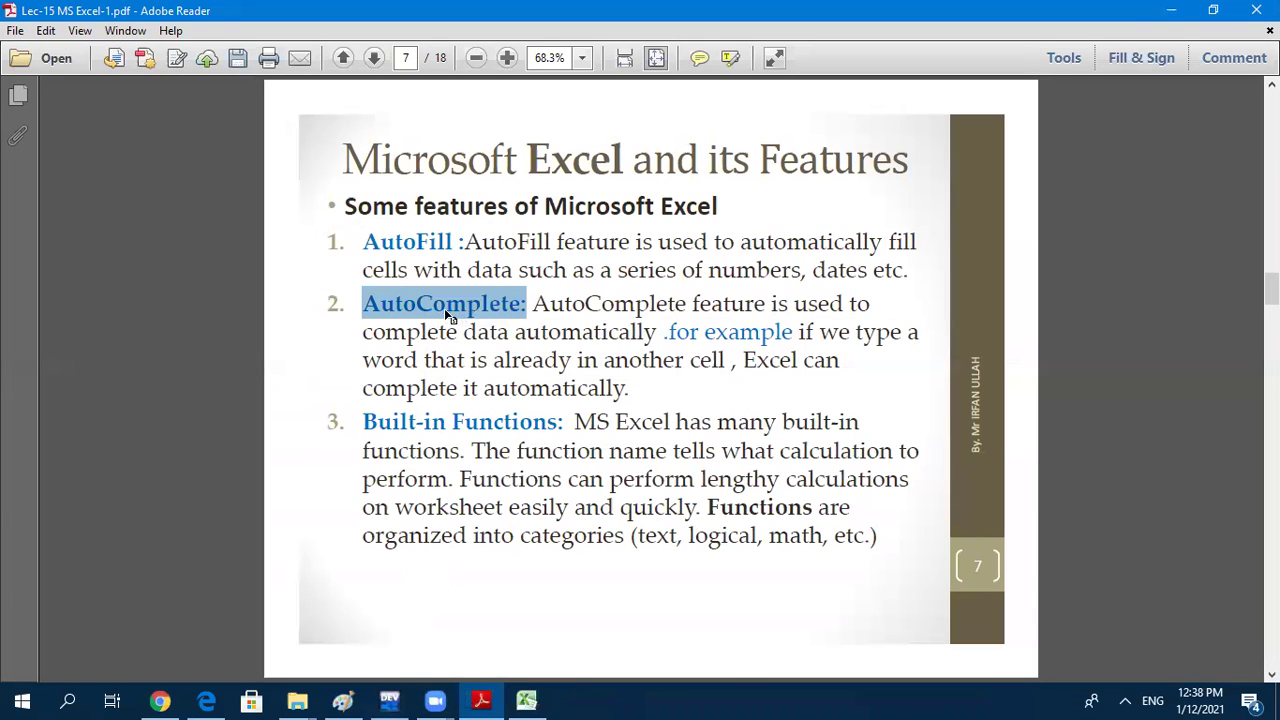
left_click_drag(368, 418, 566, 422)
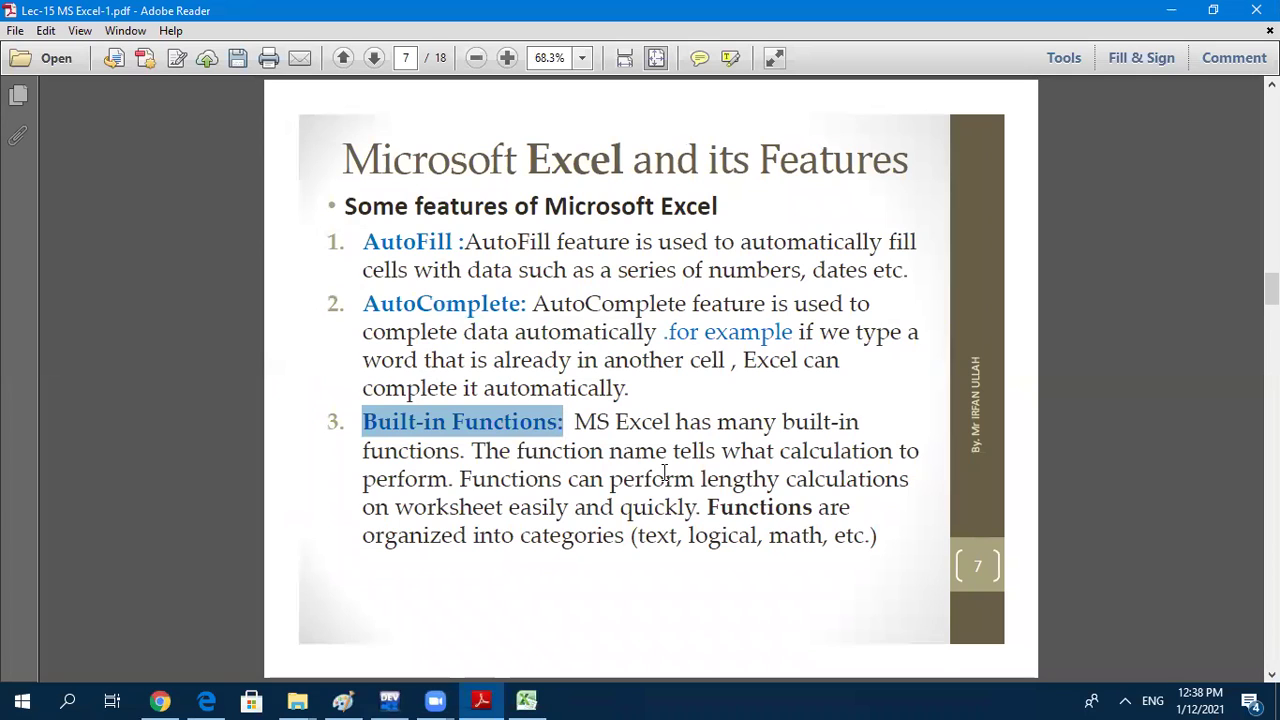
double_click(682, 536)
left_click(698, 536)
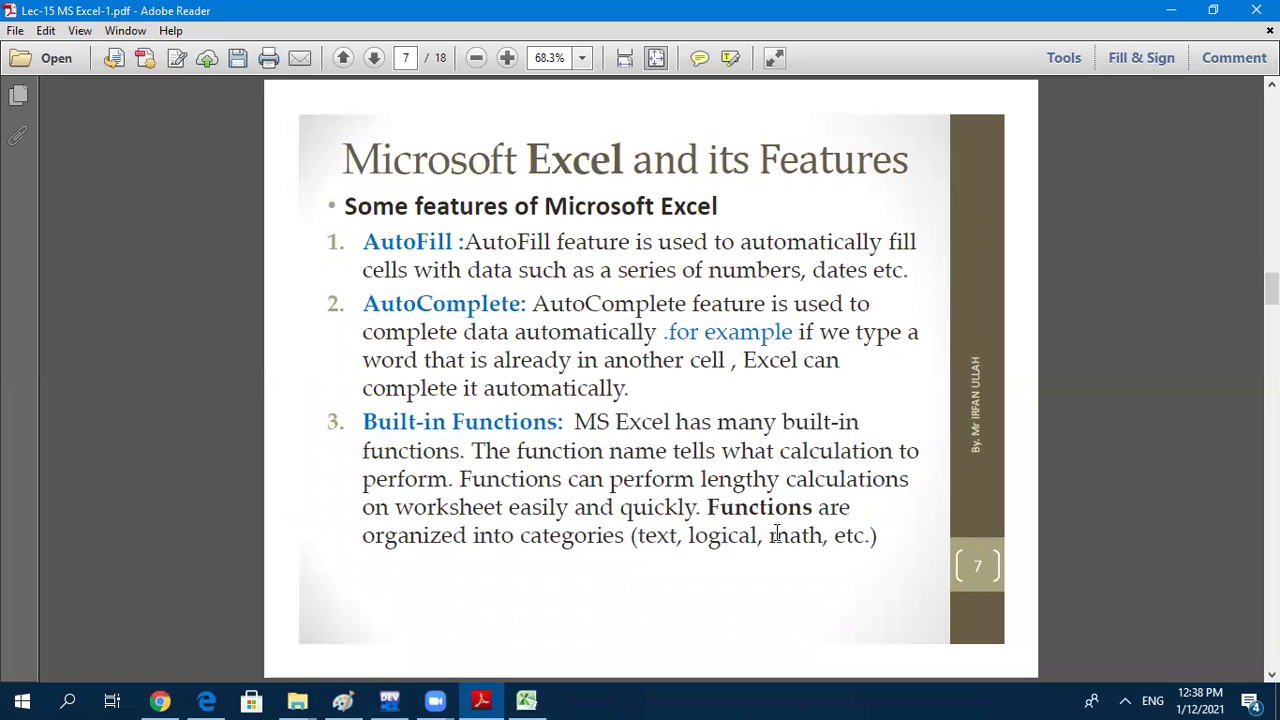
left_click_drag(770, 536, 810, 536)
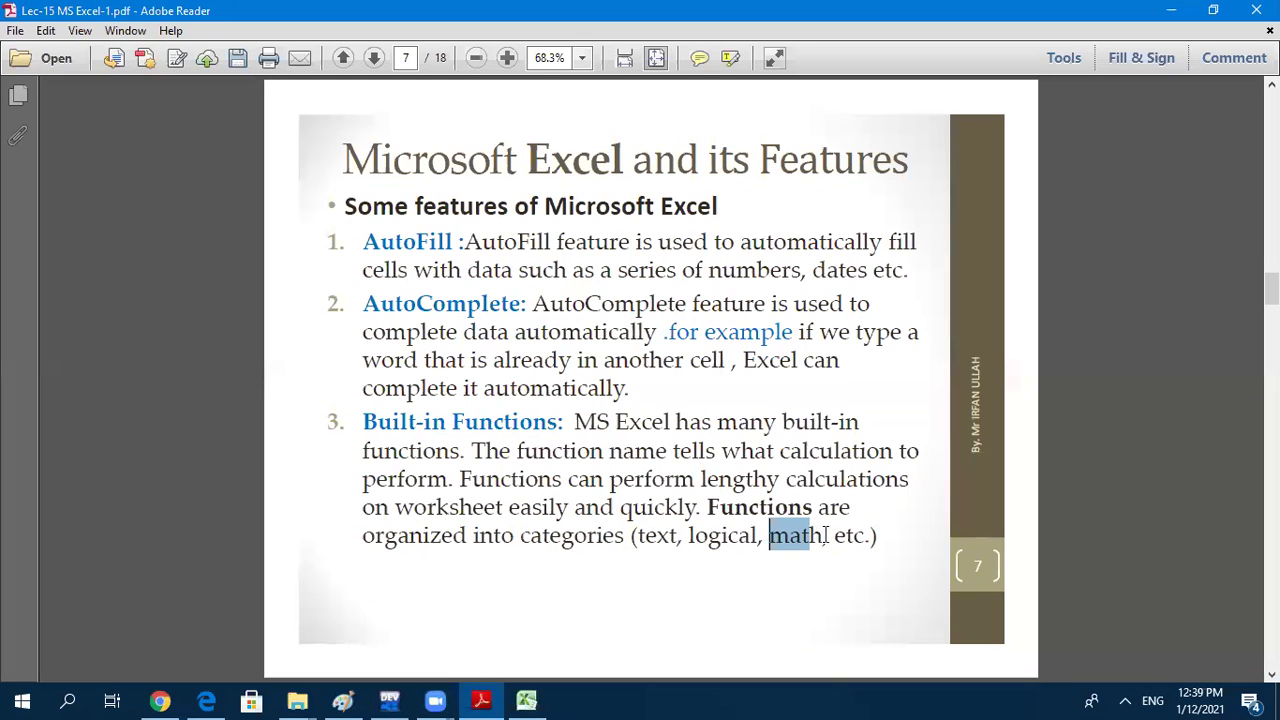
Switch to Excel and enter 4 in I9 and 5 in J9 in the empty area of sheet E
left_click(527, 700)
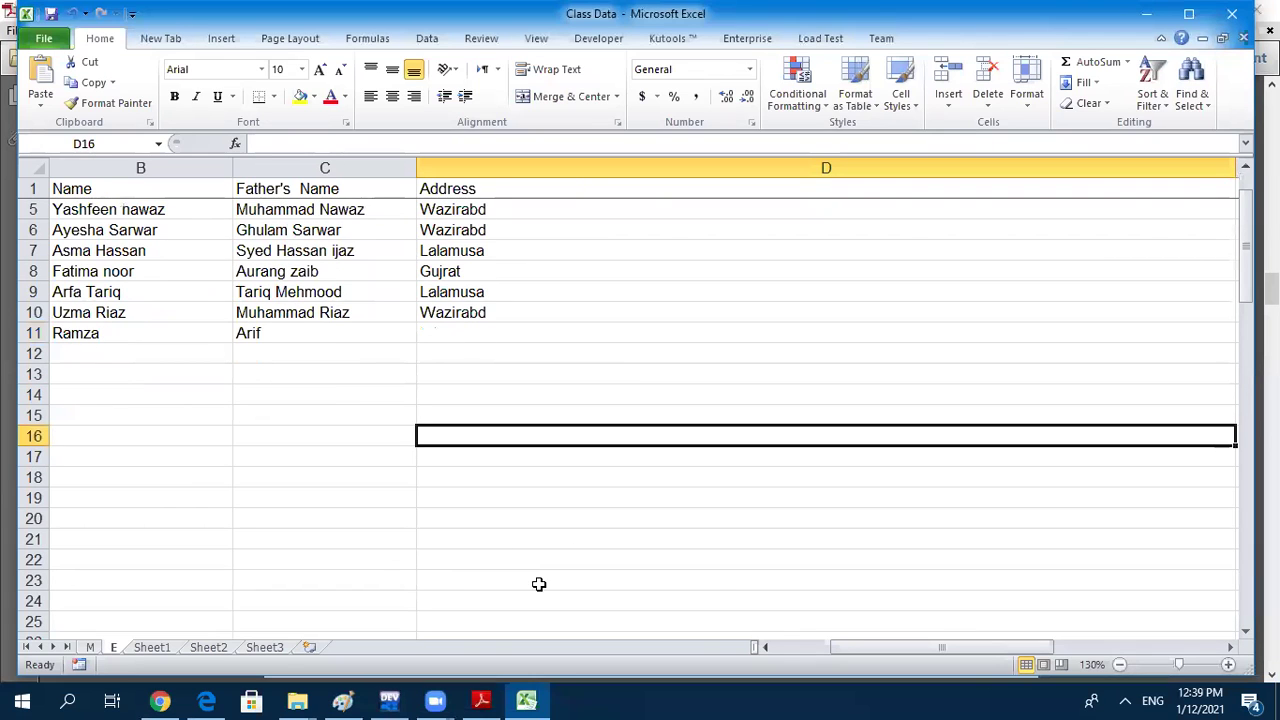
left_click(700, 594)
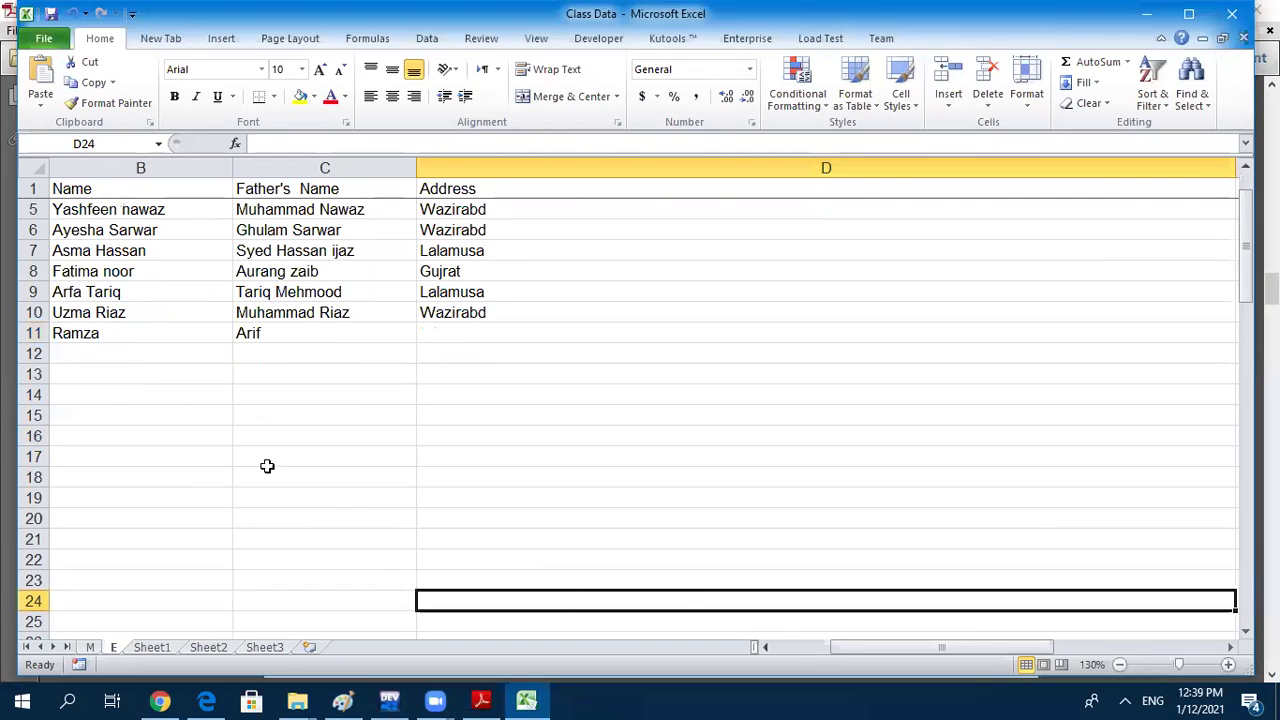
left_click(329, 428)
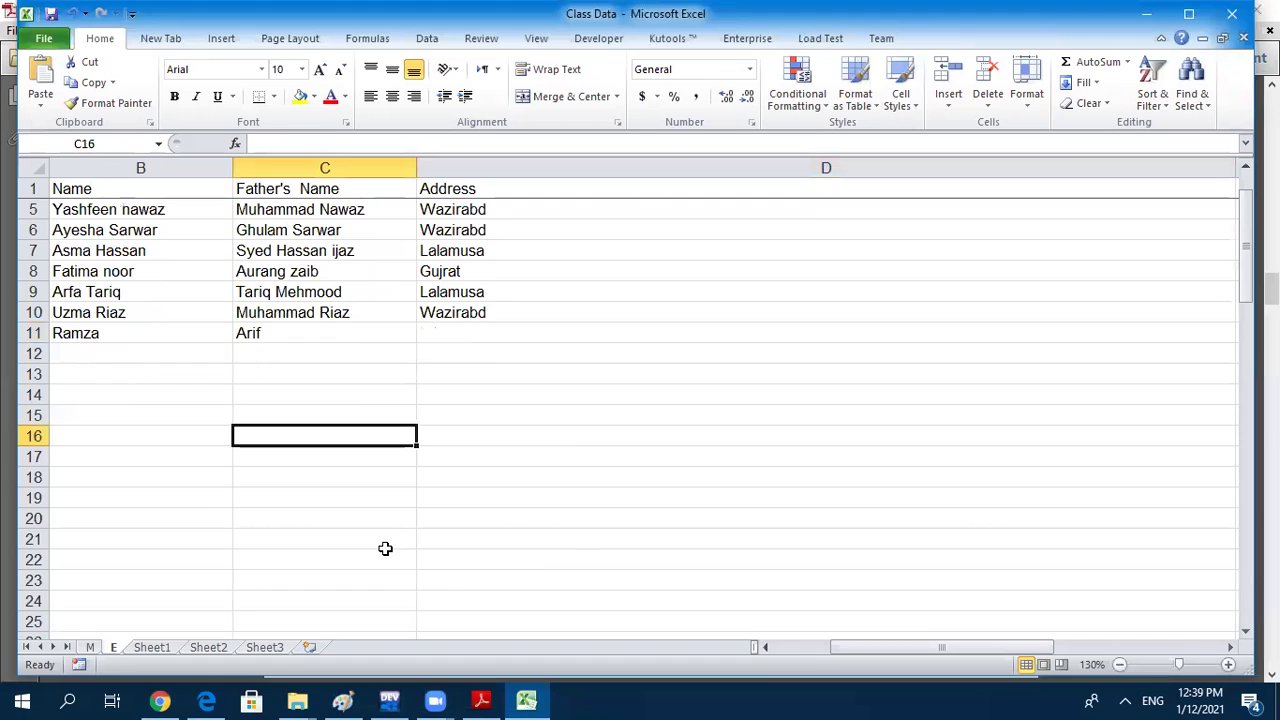
left_click_drag(1002, 655, 1120, 650)
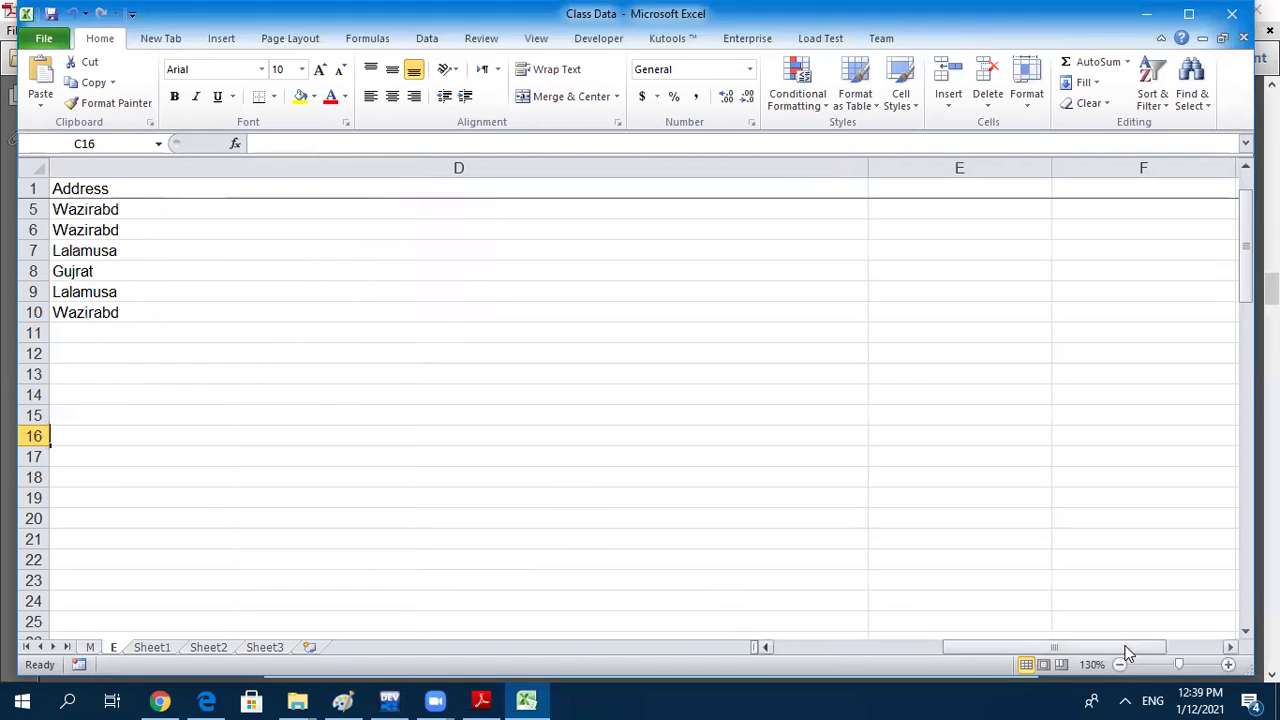
left_click(1231, 648)
left_click(310, 294)
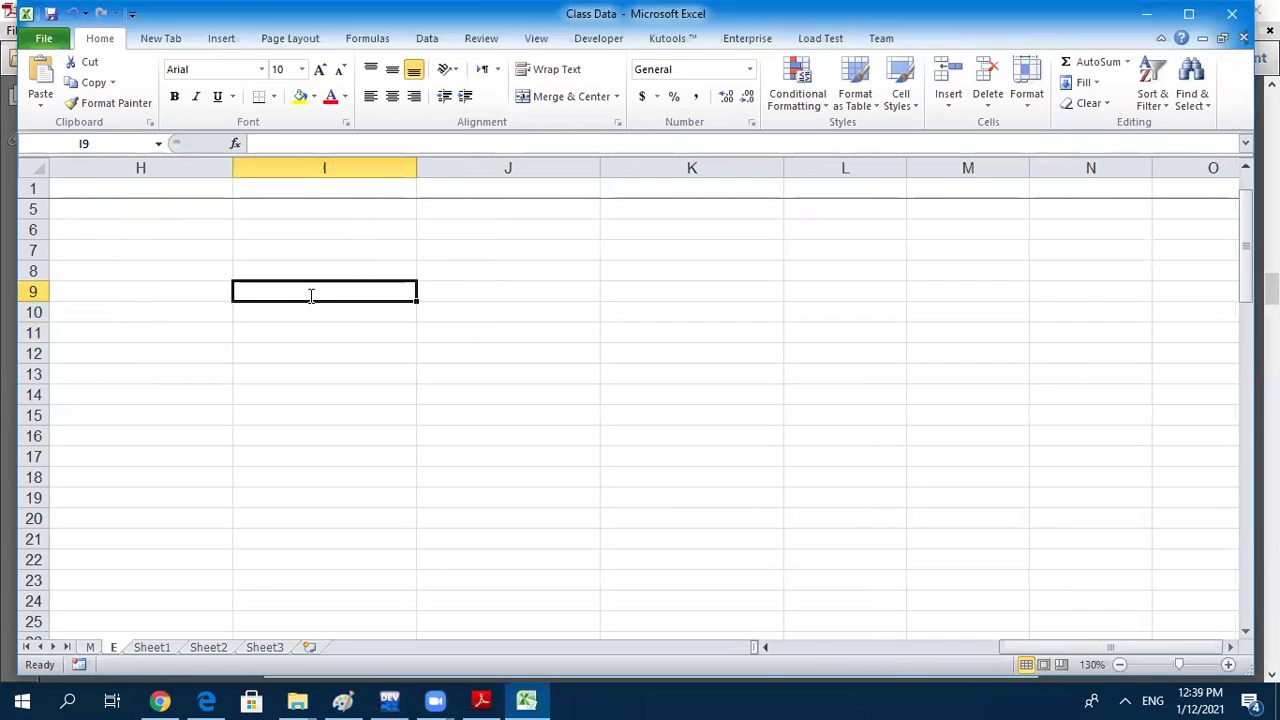
type("4")
key("Tab")
type("5")
key("Tab")
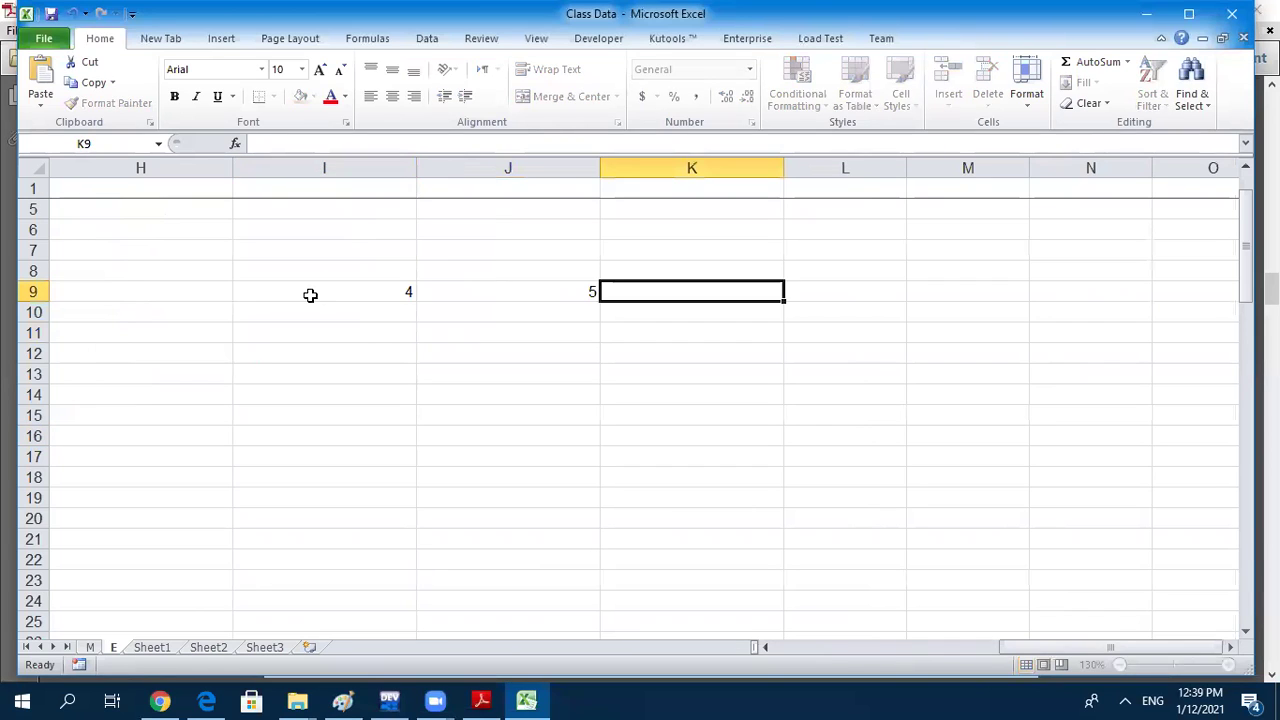
Autofit columns I and J to their contents and widen both slightly
double_click(415, 175)
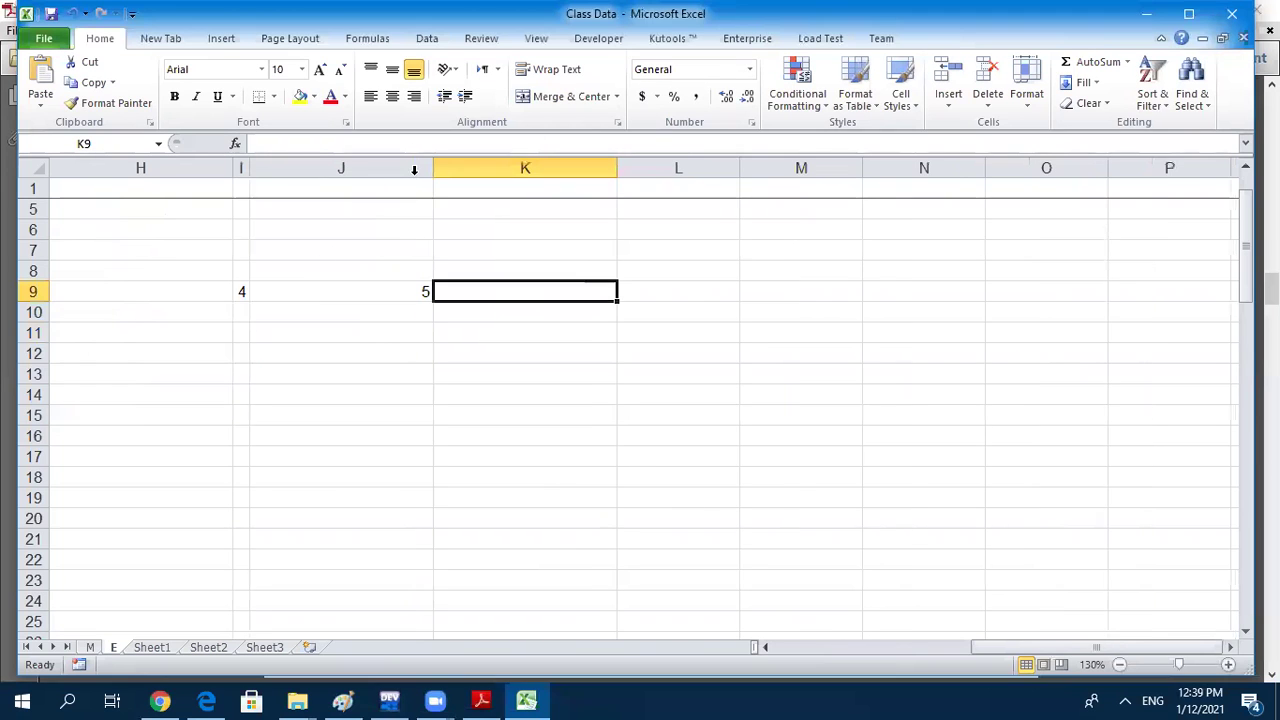
double_click(431, 165)
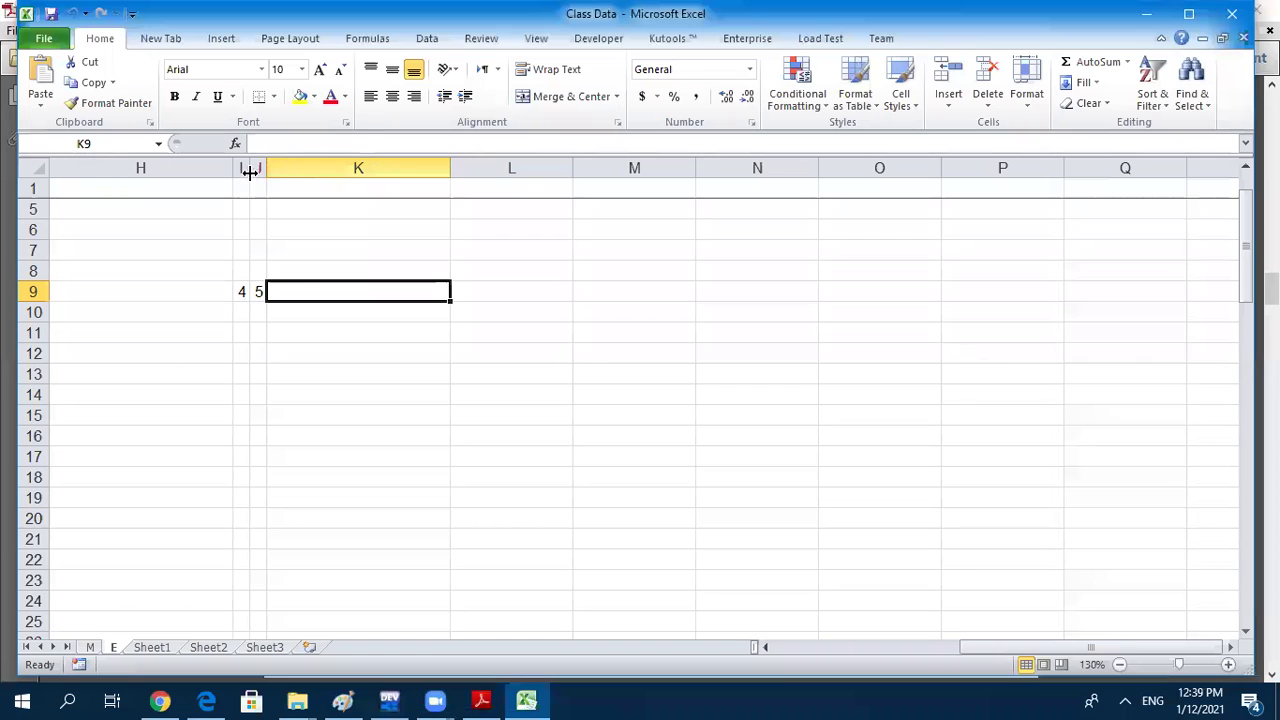
left_click_drag(250, 171, 274, 174)
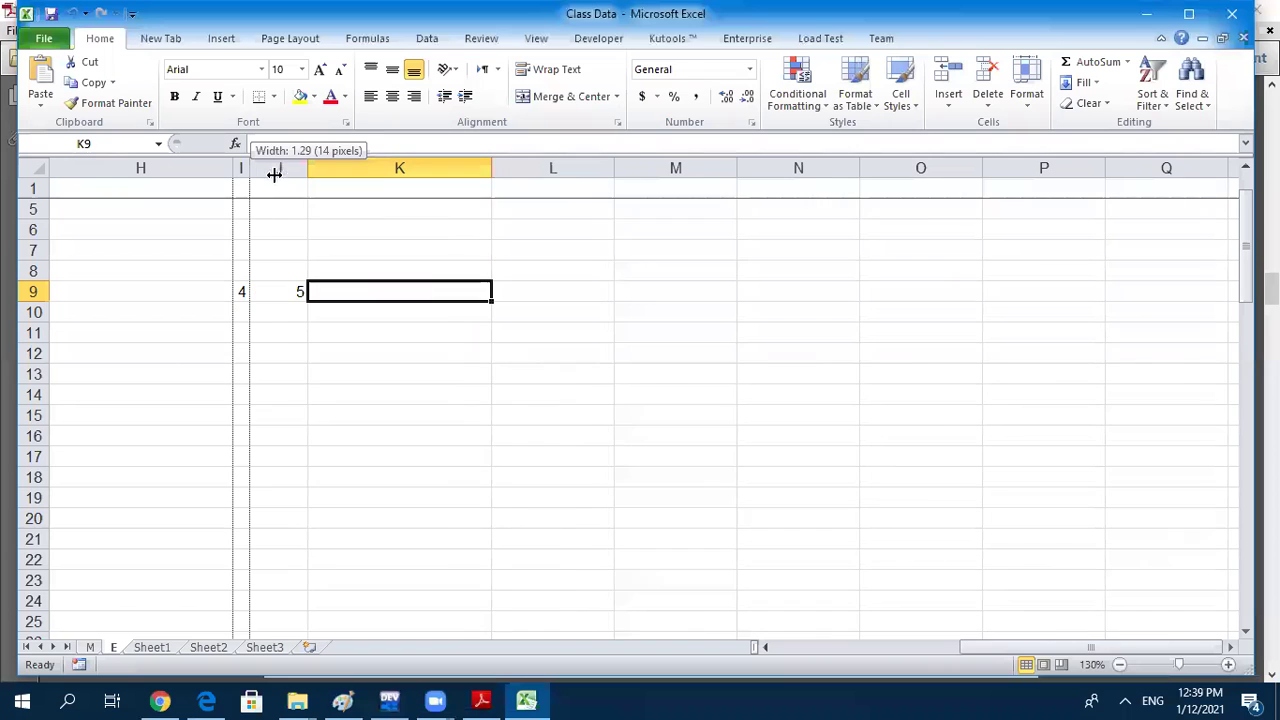
key("ctrl+z")
Enter the formula =SUM(I9,J9) in cell L9, after browsing the suggested functions starting with "su", and reselect L9 to view it
left_click(603, 291)
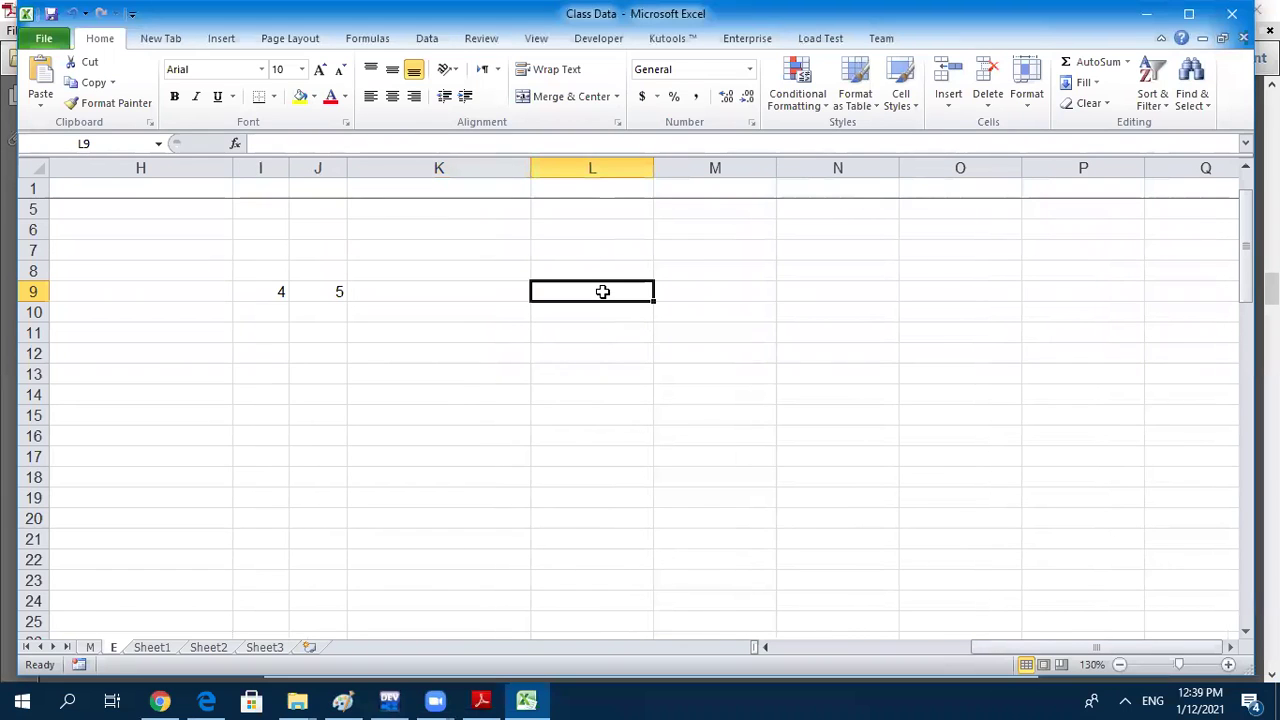
type("=")
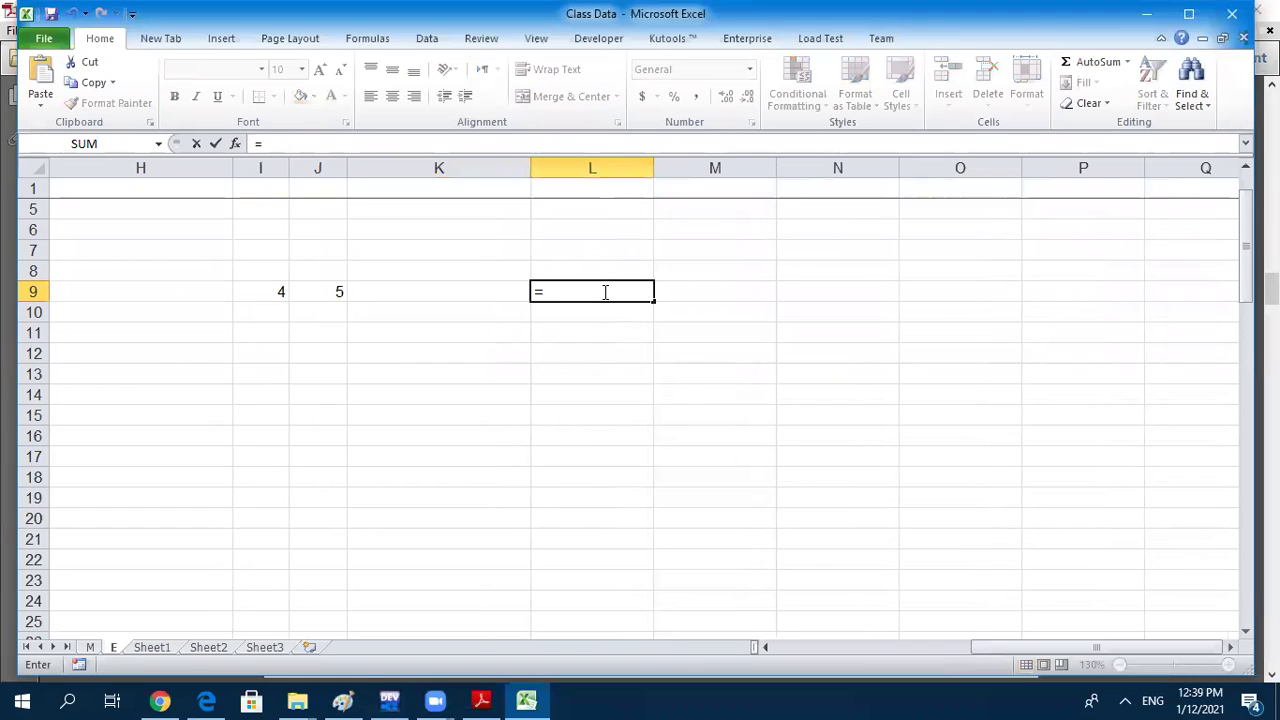
type("su")
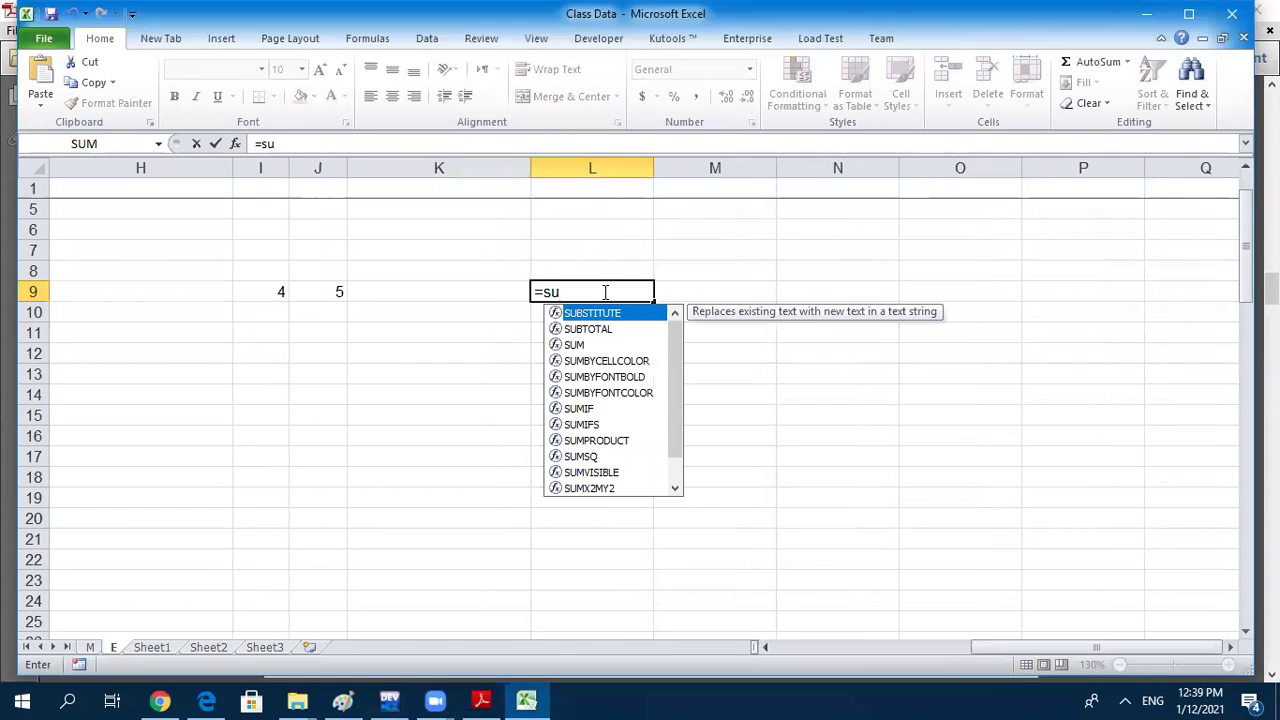
left_click_drag(679, 368, 673, 388)
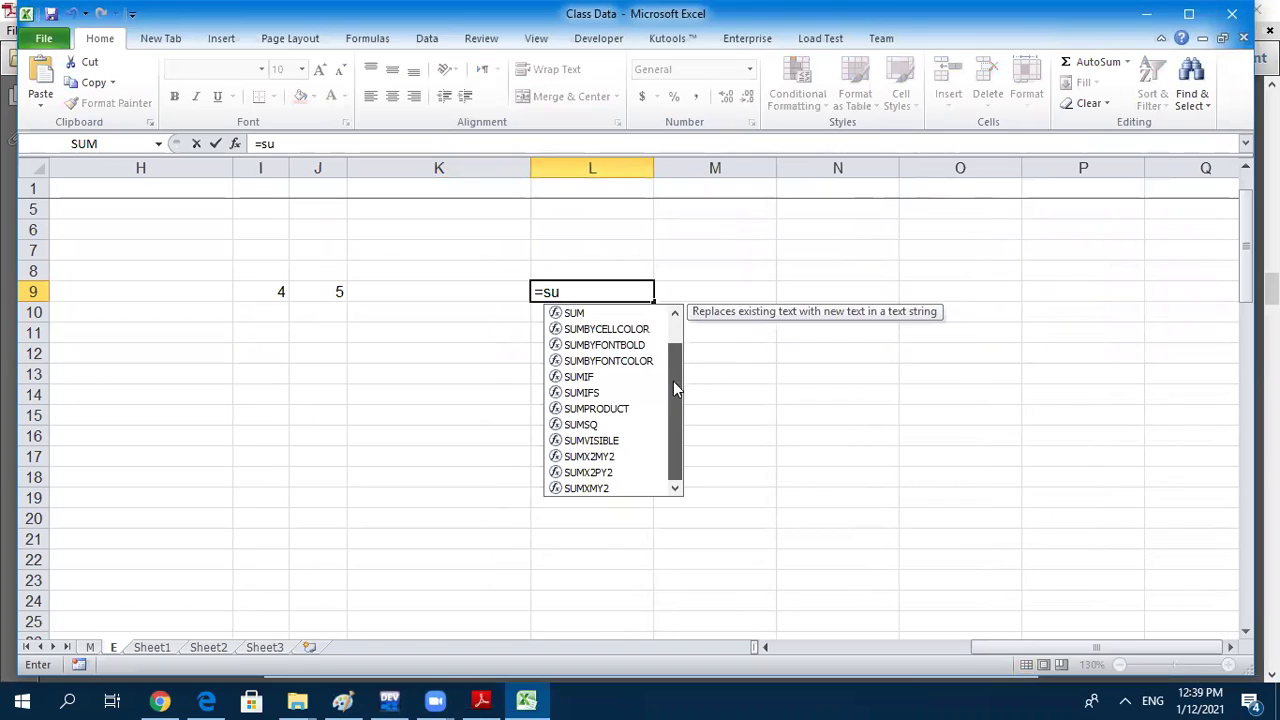
left_click_drag(671, 343, 675, 336)
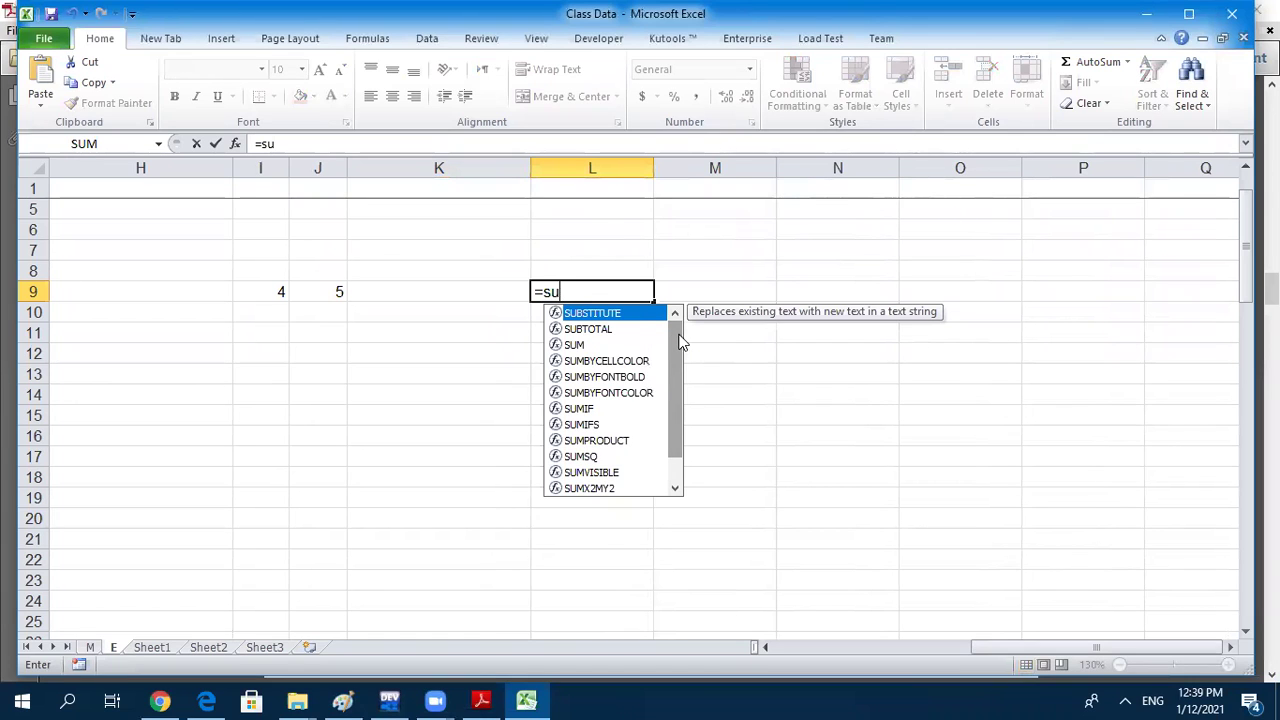
type("m")
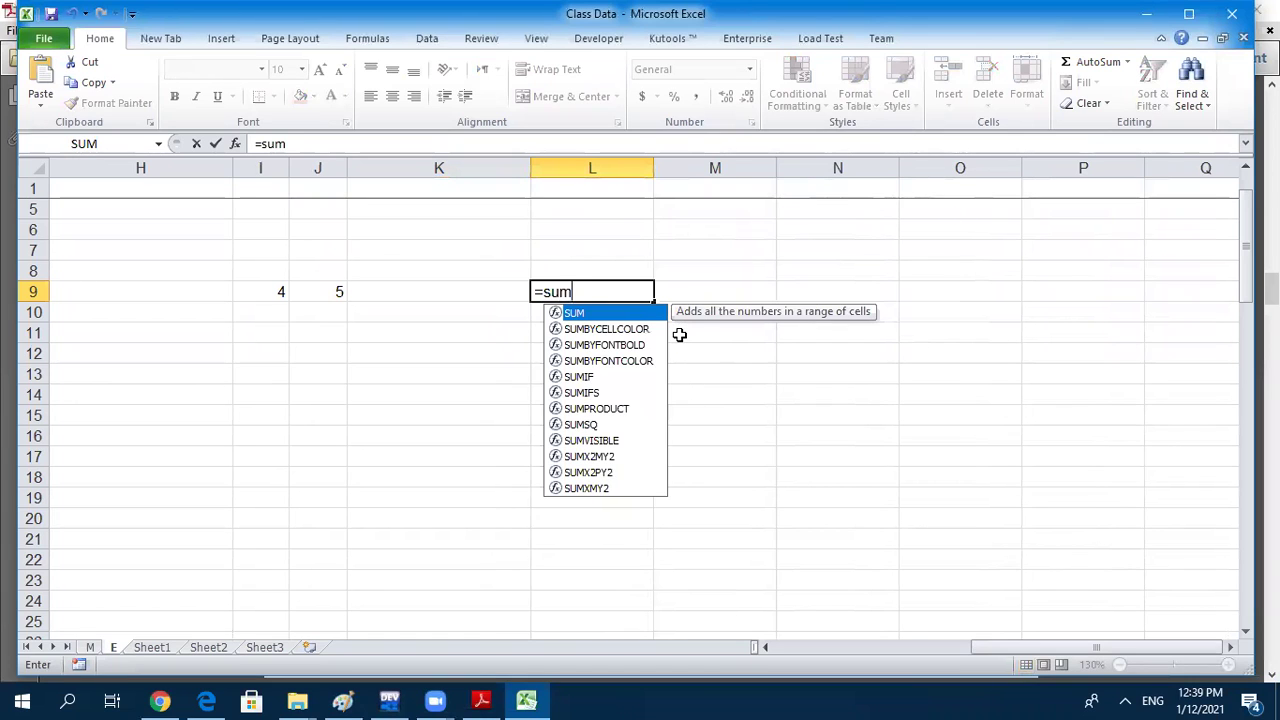
type("(")
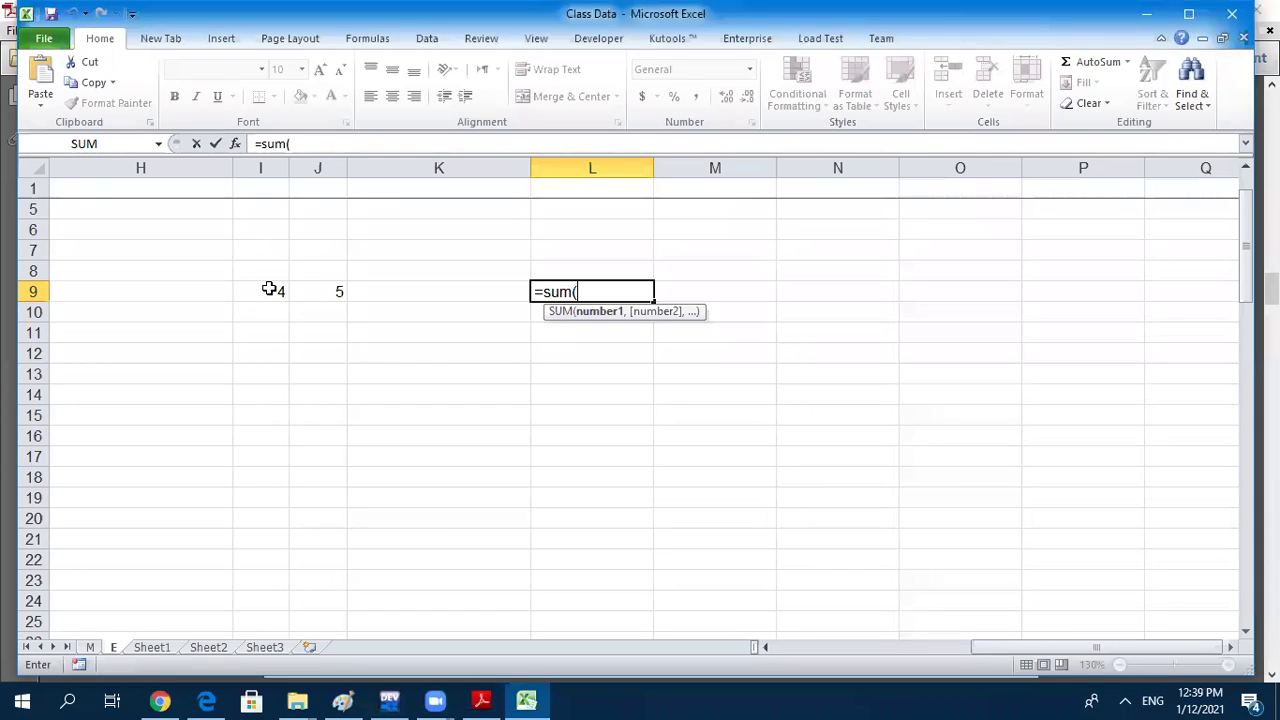
left_click(269, 289)
type(",")
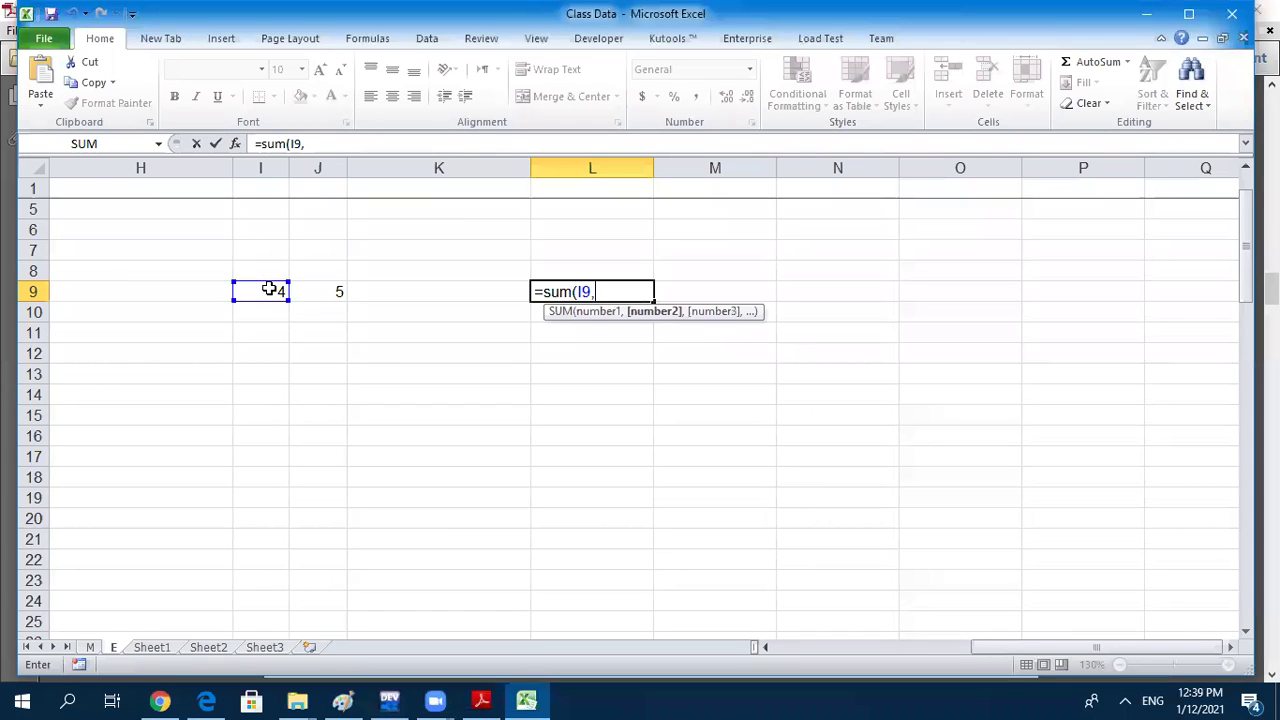
left_click(322, 291)
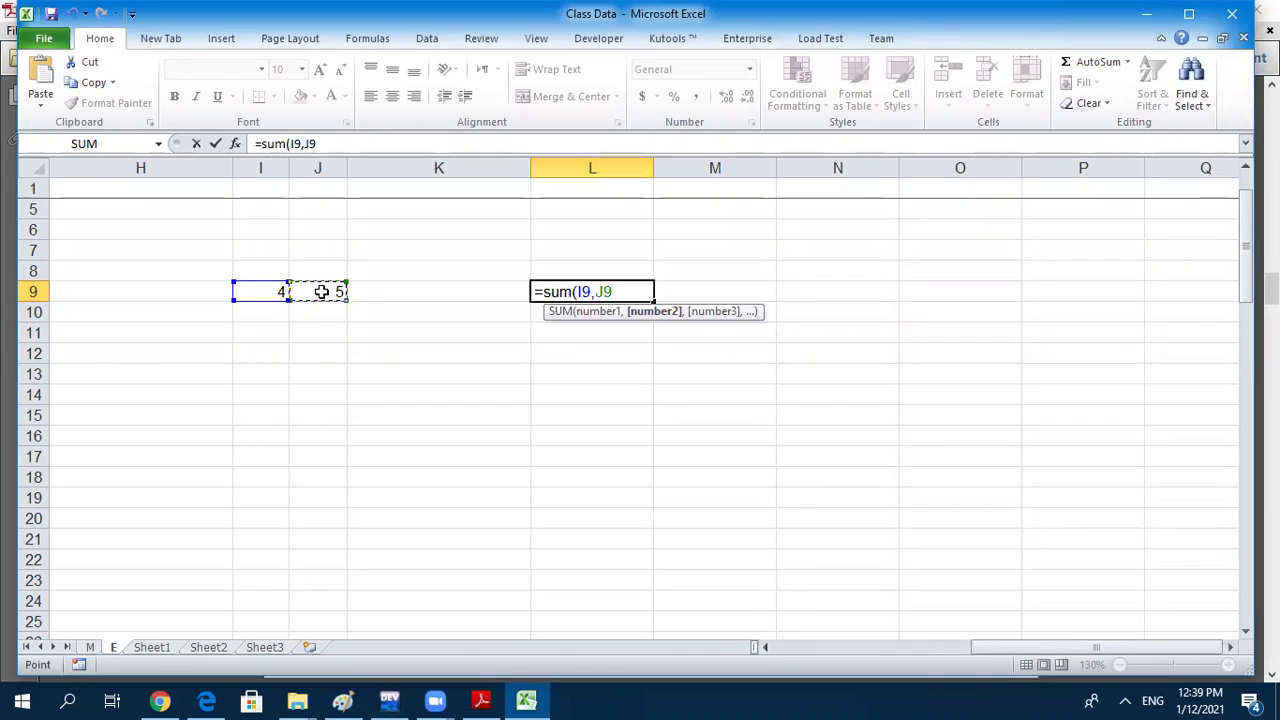
type(")")
key("Return")
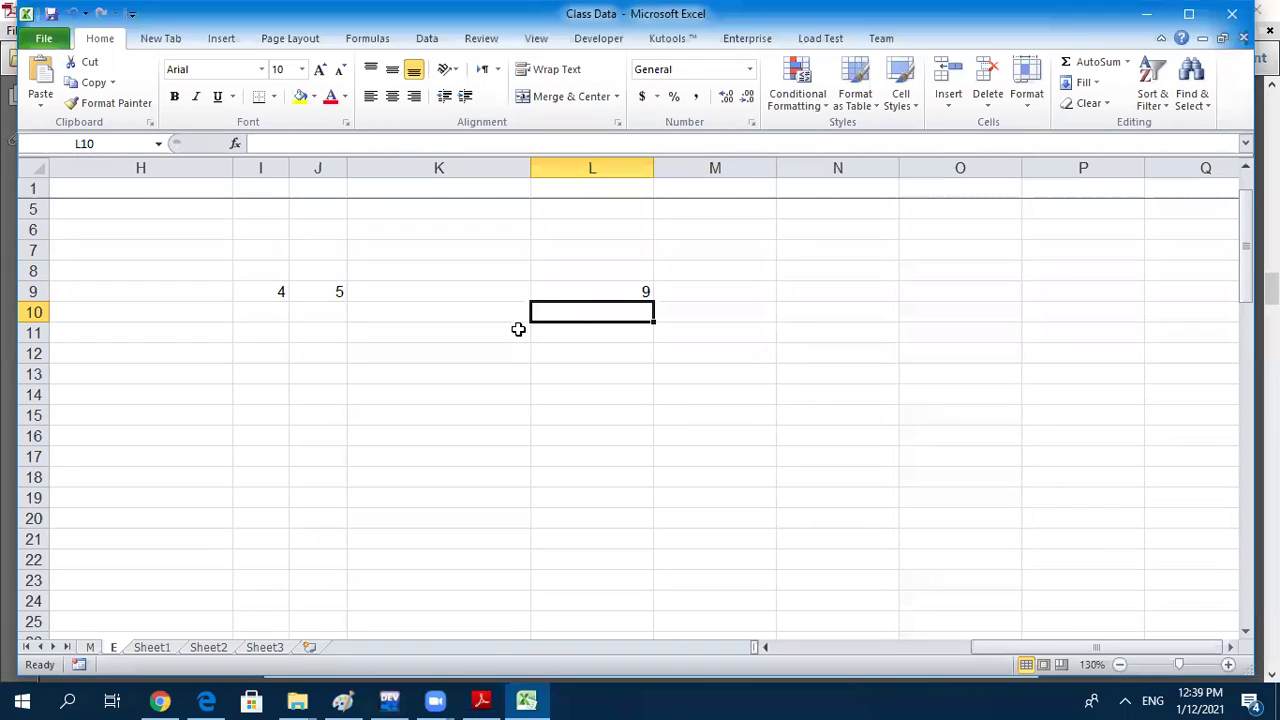
left_click(600, 291)
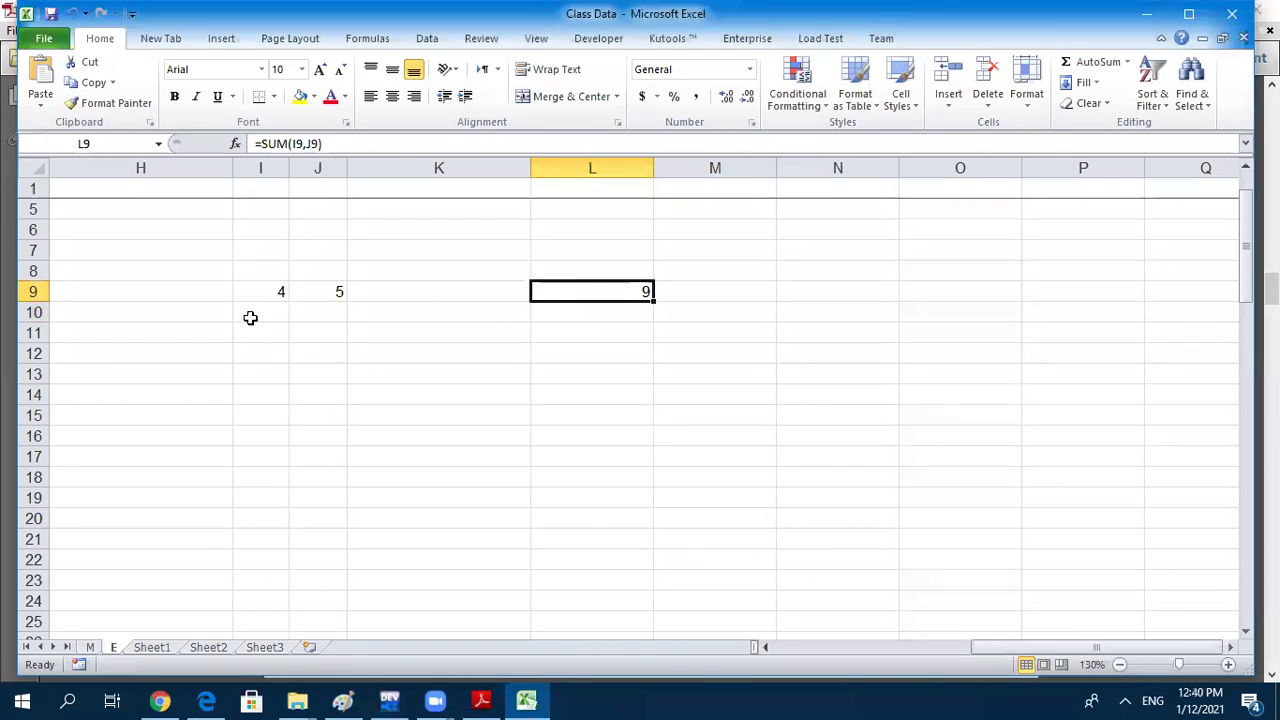
Change the first number in I9 to 6 so the SUM formula in L9 recalculates
left_click(272, 292)
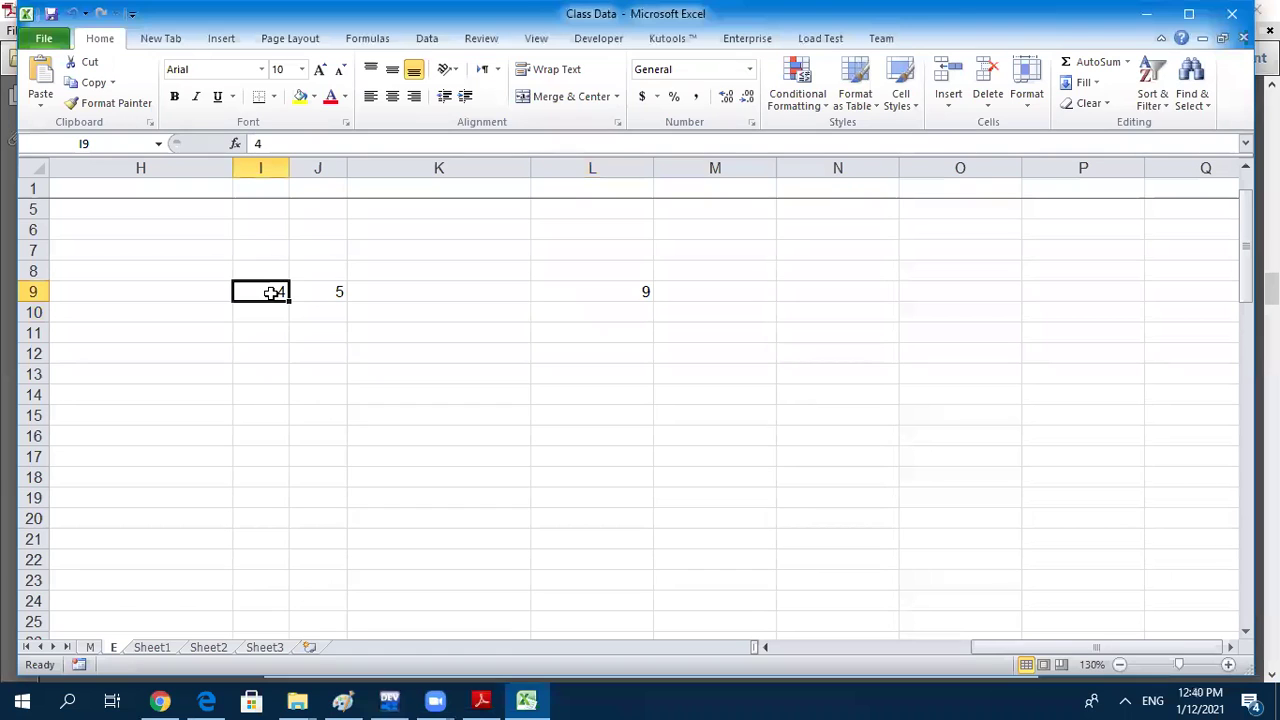
type("6")
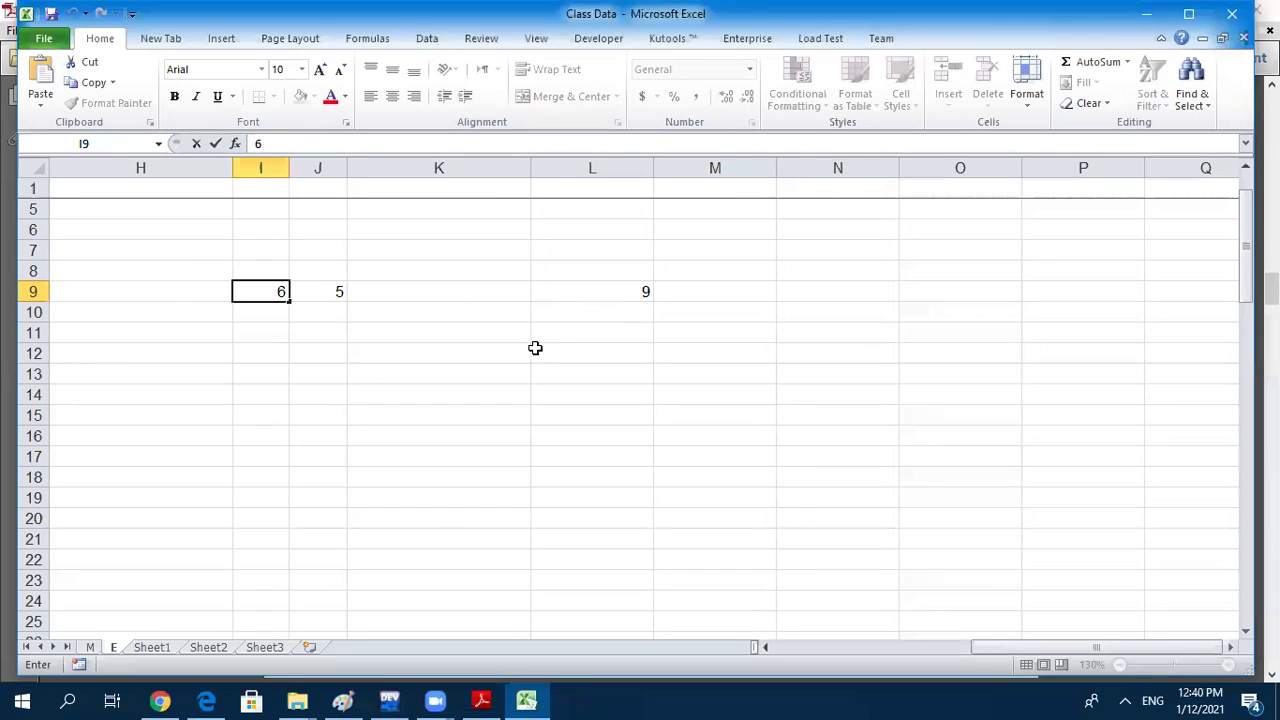
key("ctrl+Return")
key("Right")
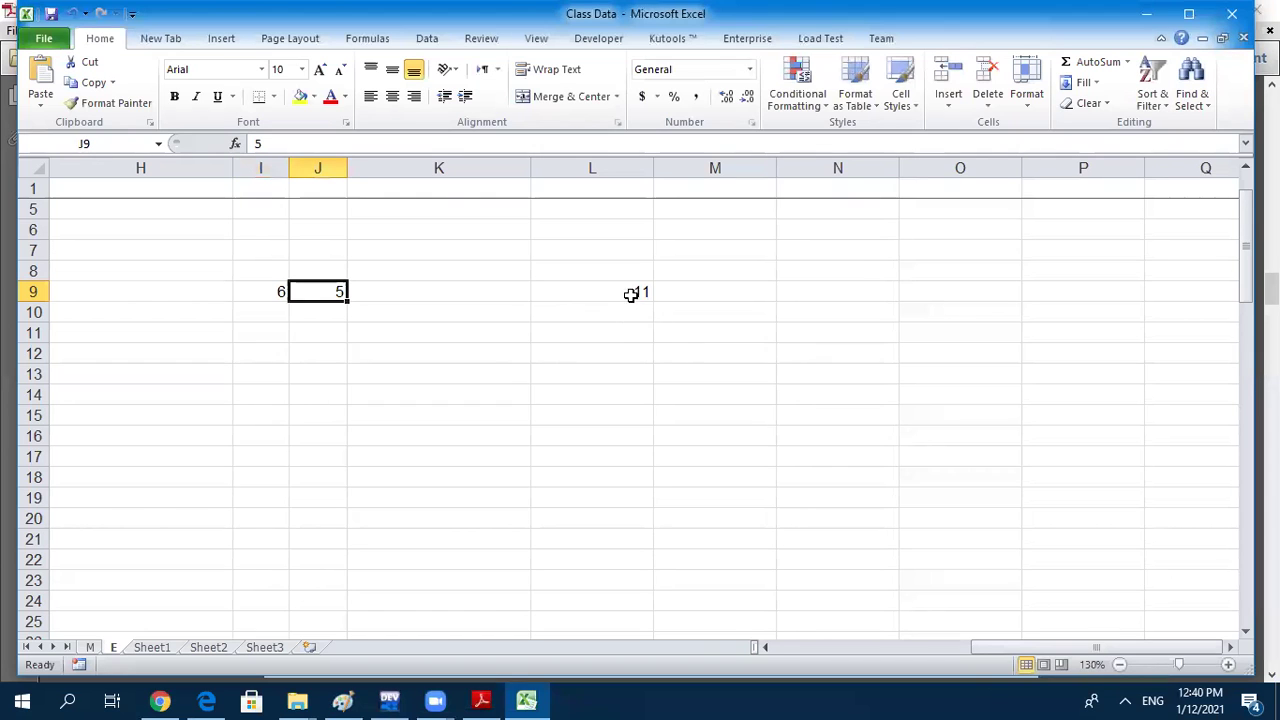
Enter the text "2 power 5" in cell L11 as a label for the power example
left_click(580, 333)
type("2")
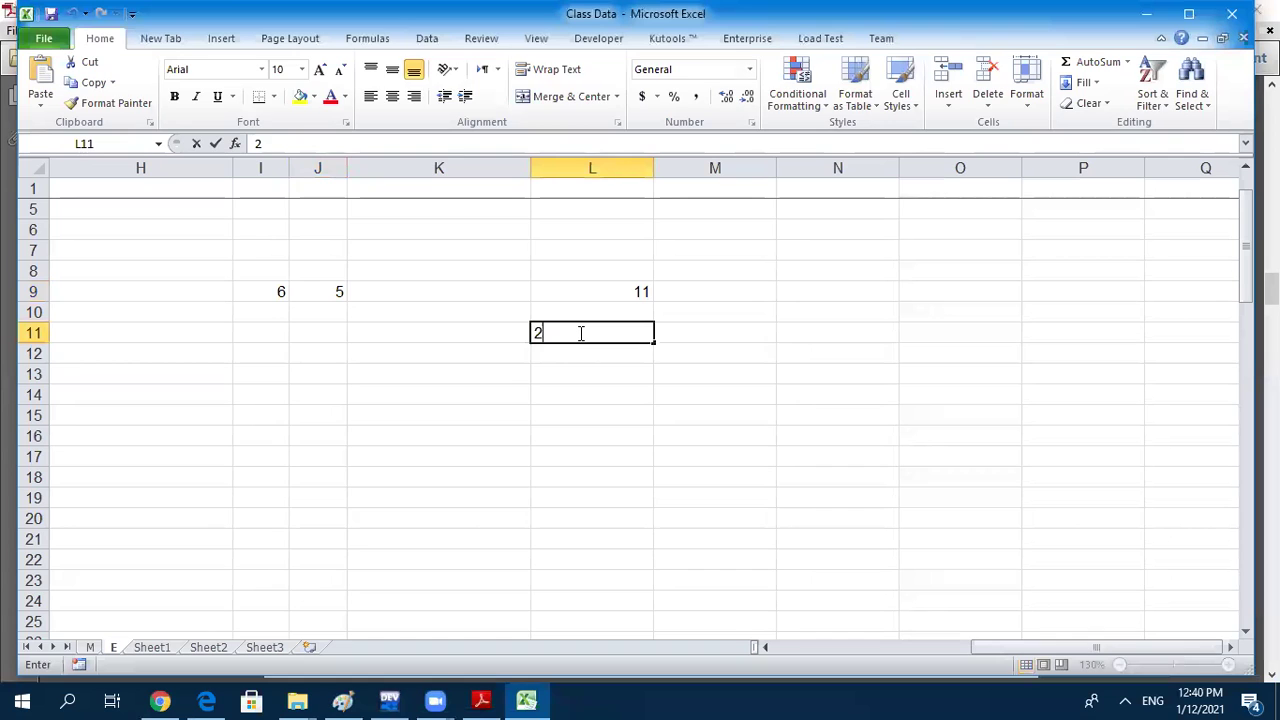
type(" power 5")
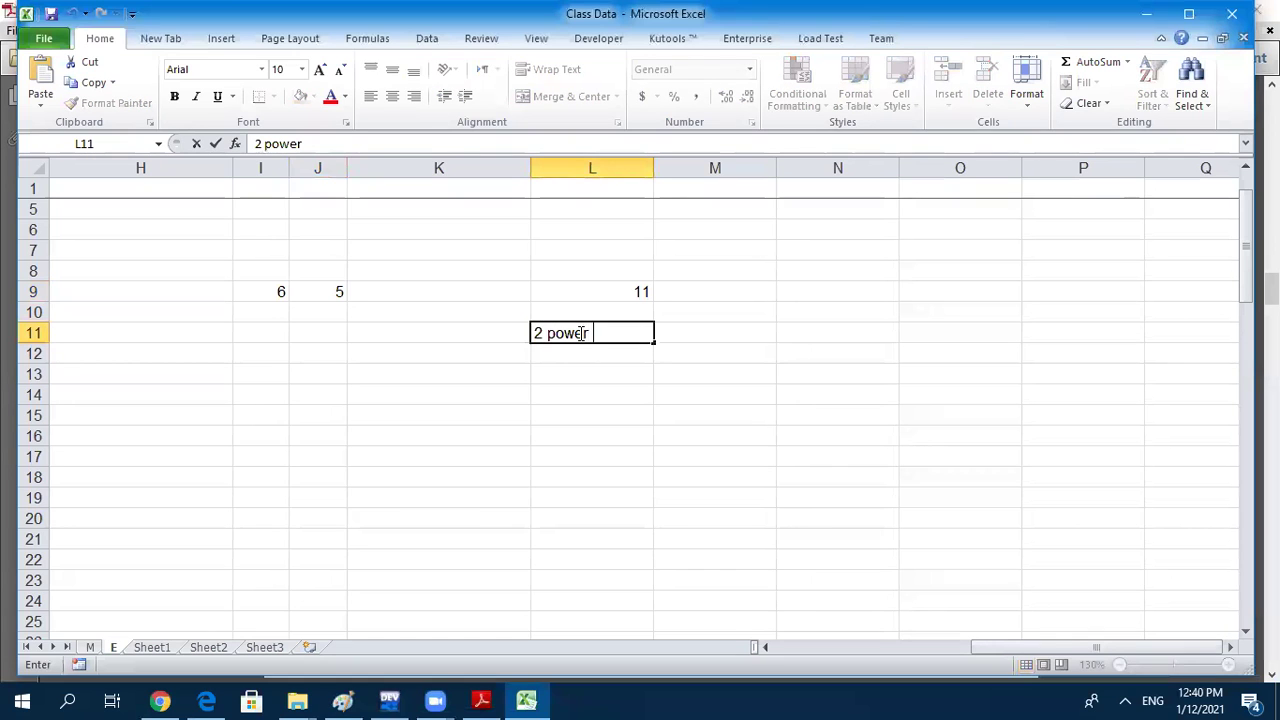
left_click(578, 367)
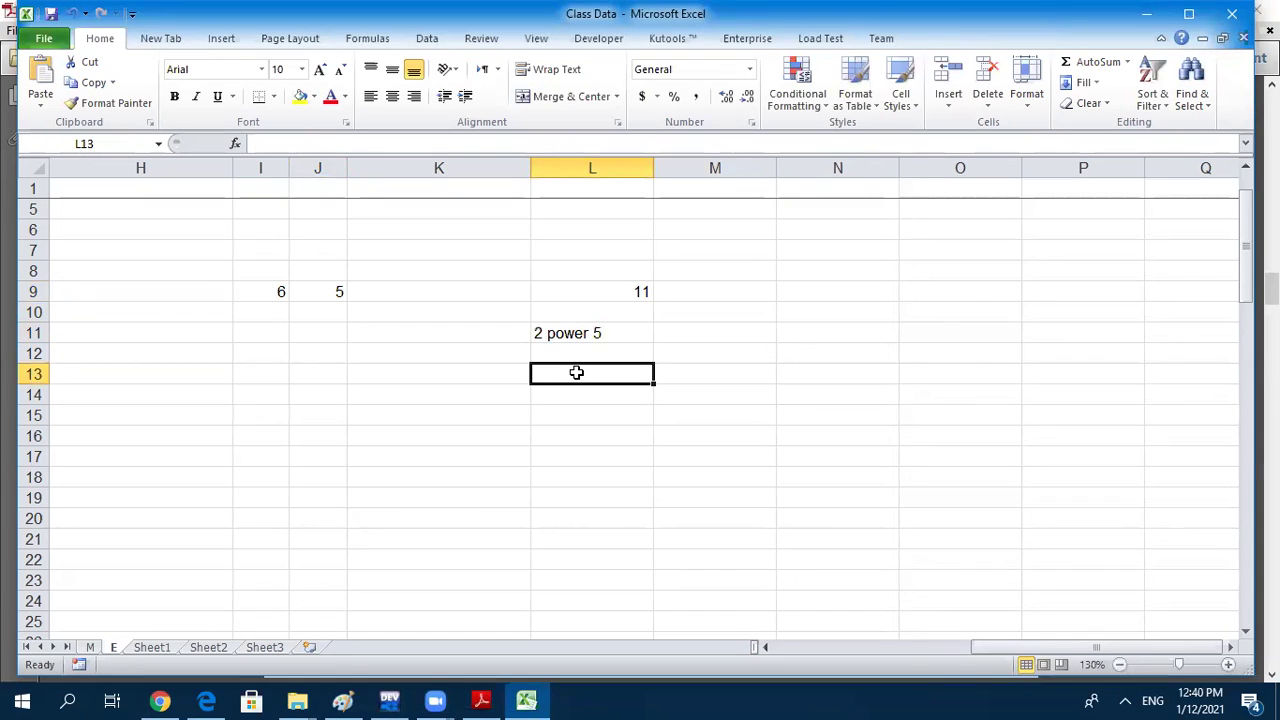
Enter the formula =POWER(2,5) in cell L15
left_click(575, 333)
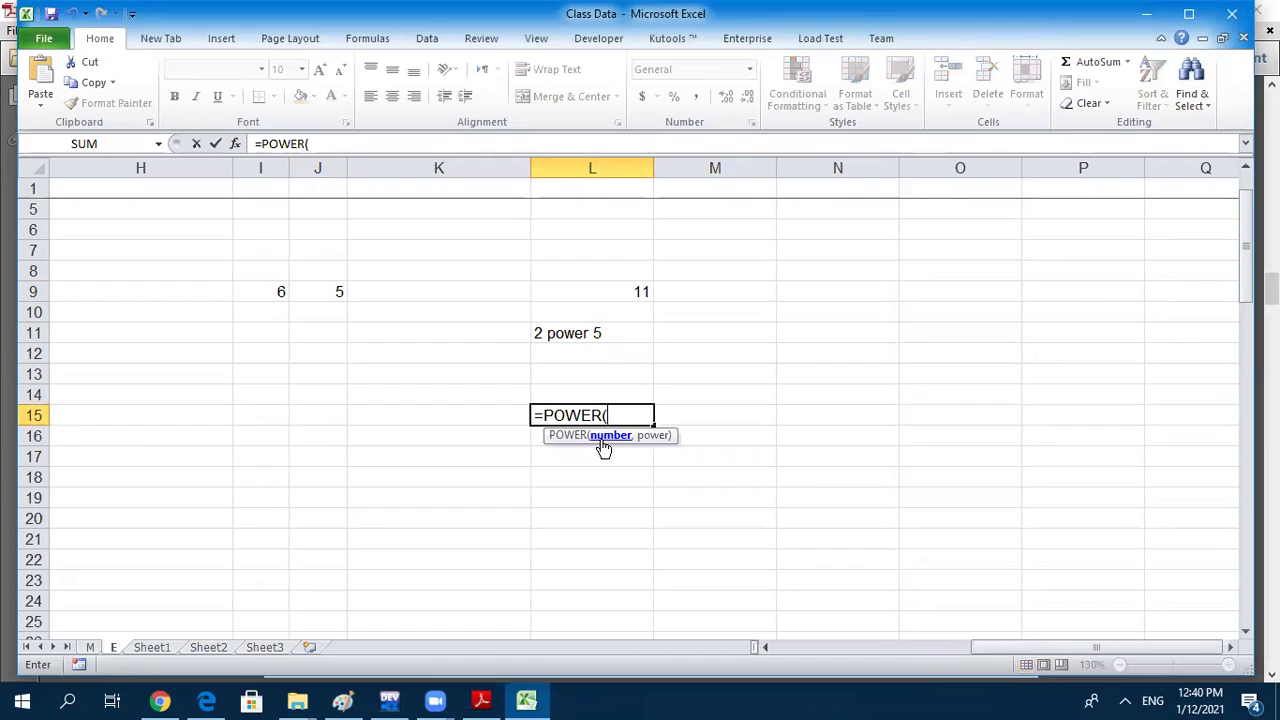
type("2,5)")
key("Return")
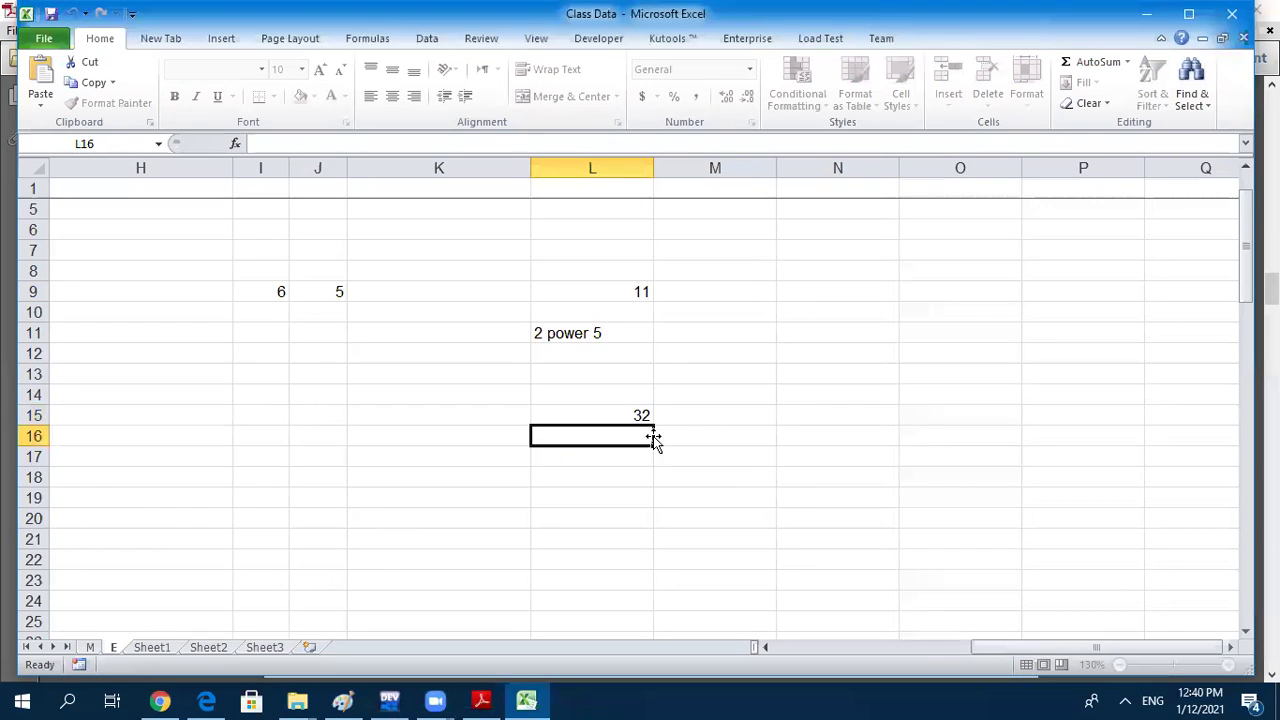
Edit the POWER formula in L15 so its number argument is 5, giving =POWER(5,5)
left_click(625, 417)
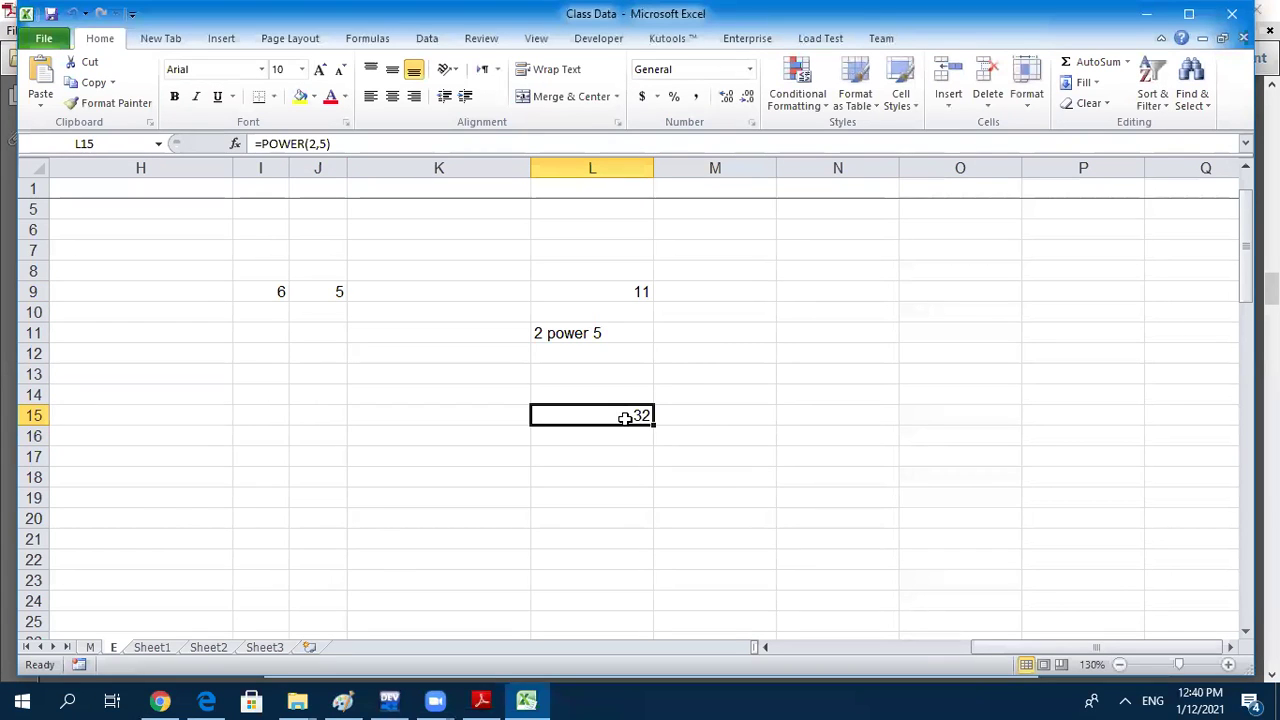
double_click(625, 417)
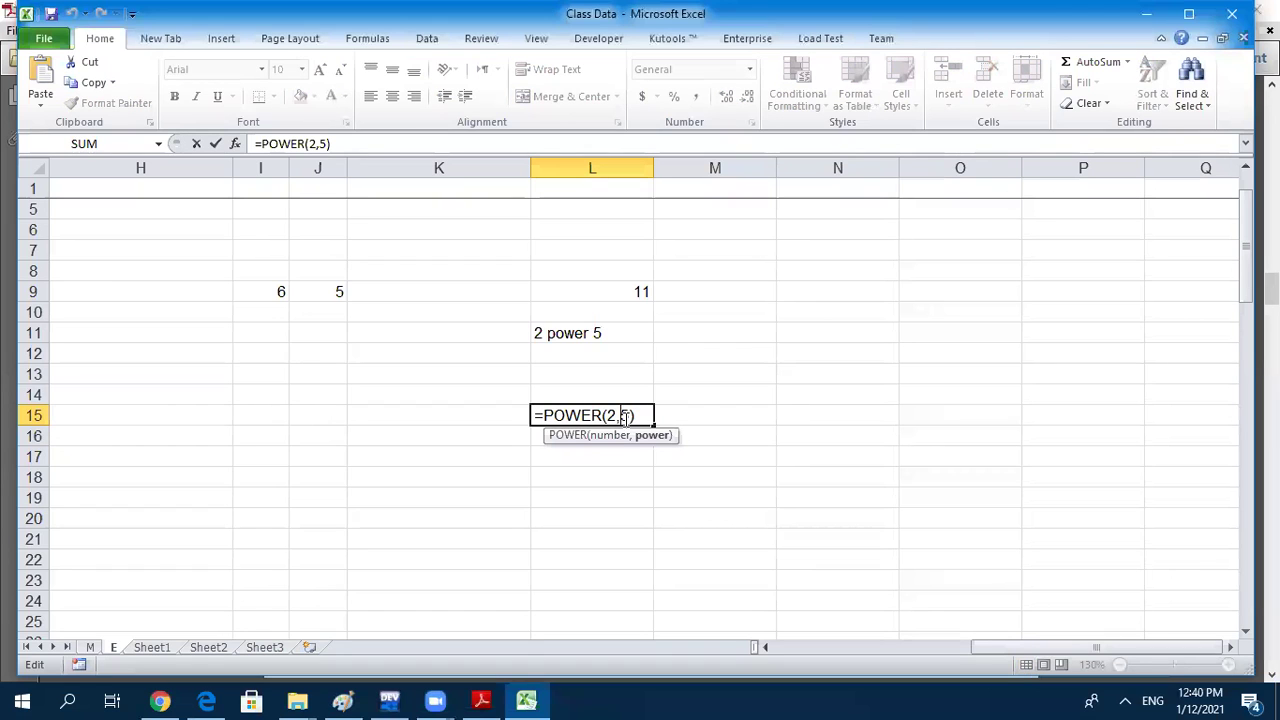
left_click(612, 418)
key("BackSpace")
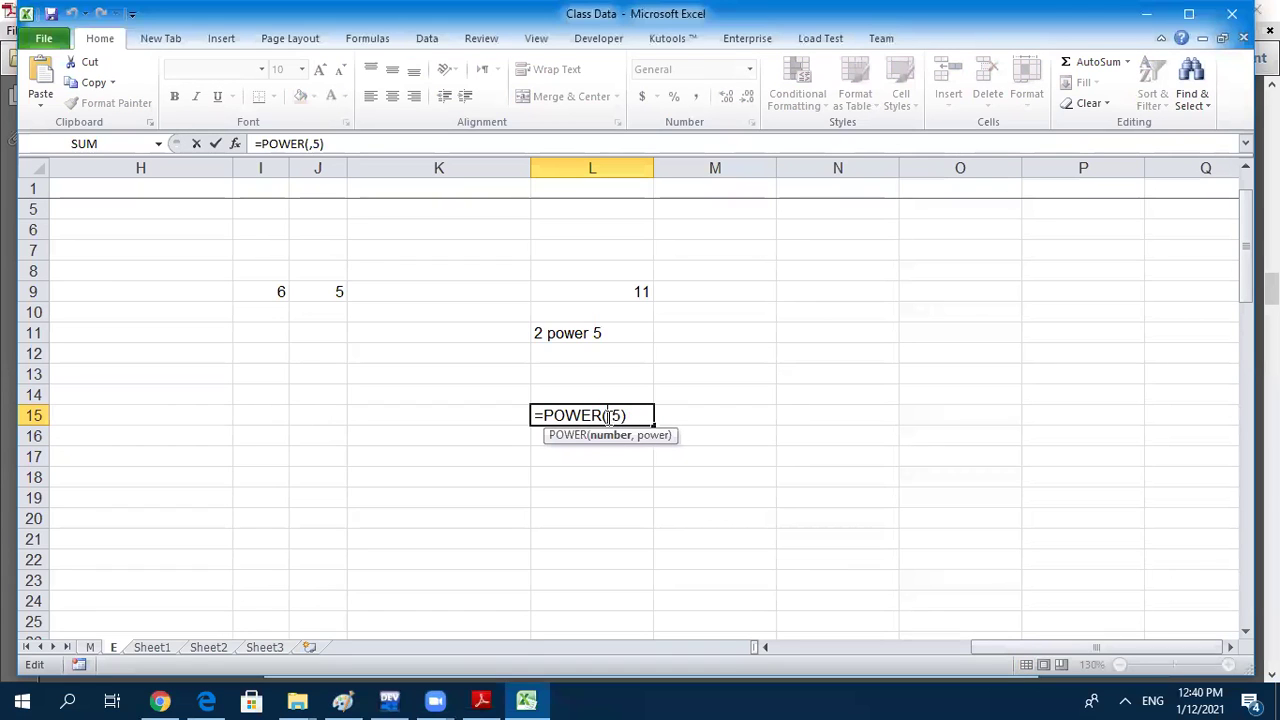
type("5")
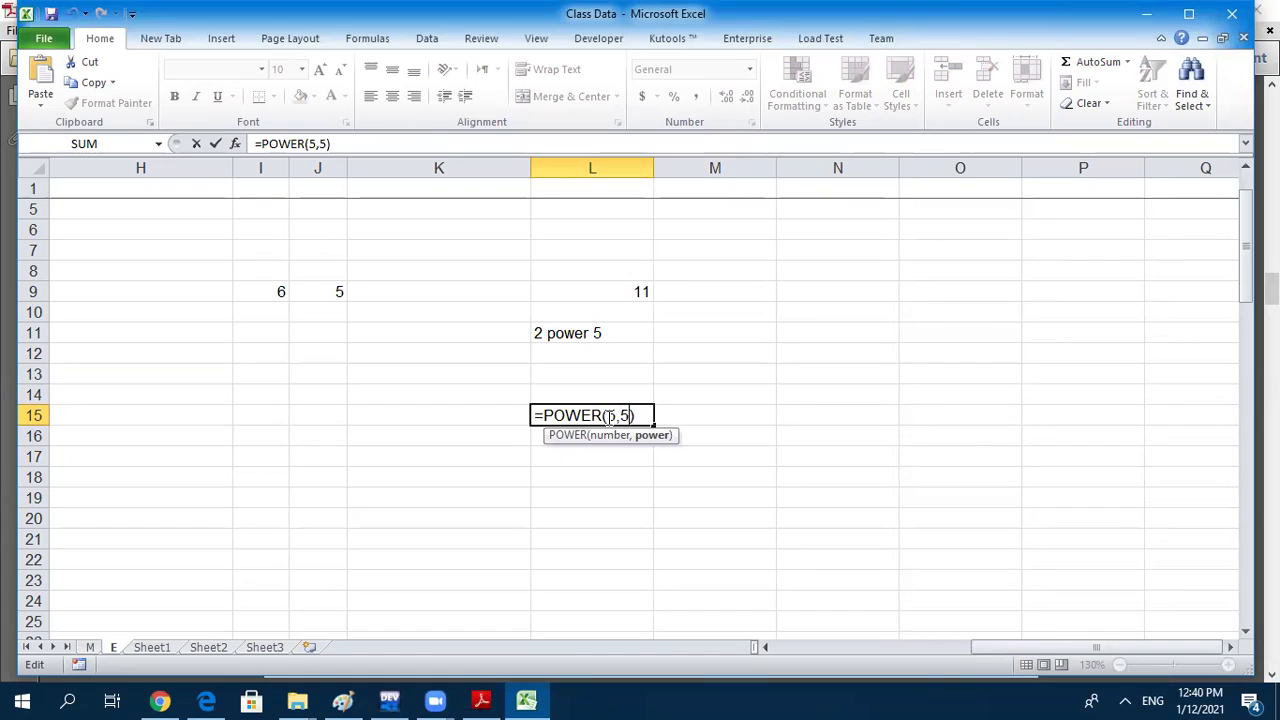
key("Return")
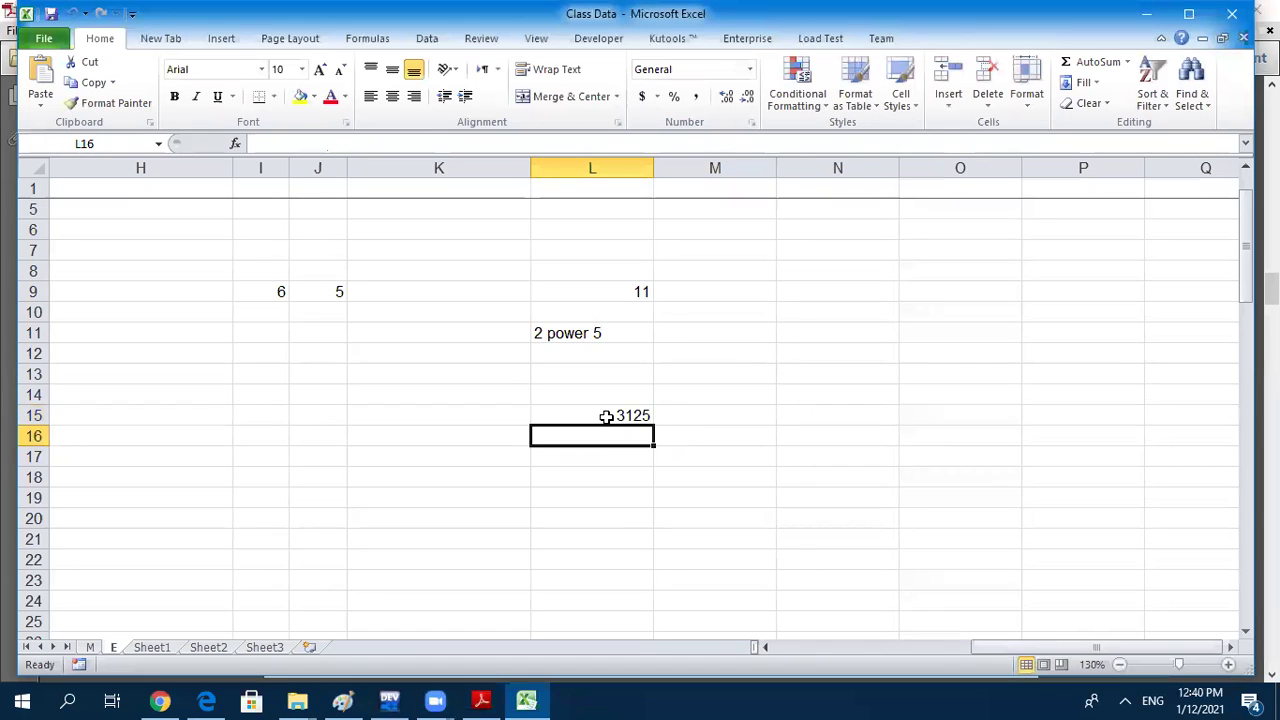
Replace the number argument of the L15 formula with 3, giving =POWER(3,5), and select the cell to check it
left_click(617, 417)
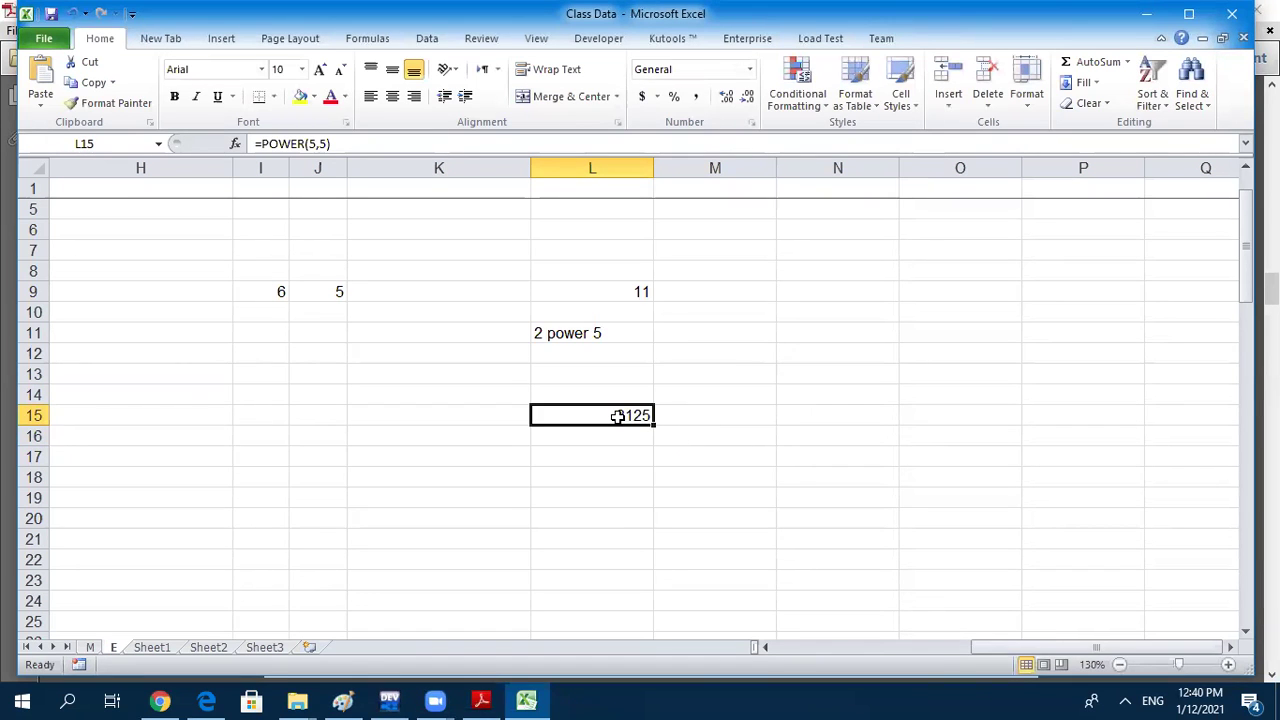
double_click(615, 416)
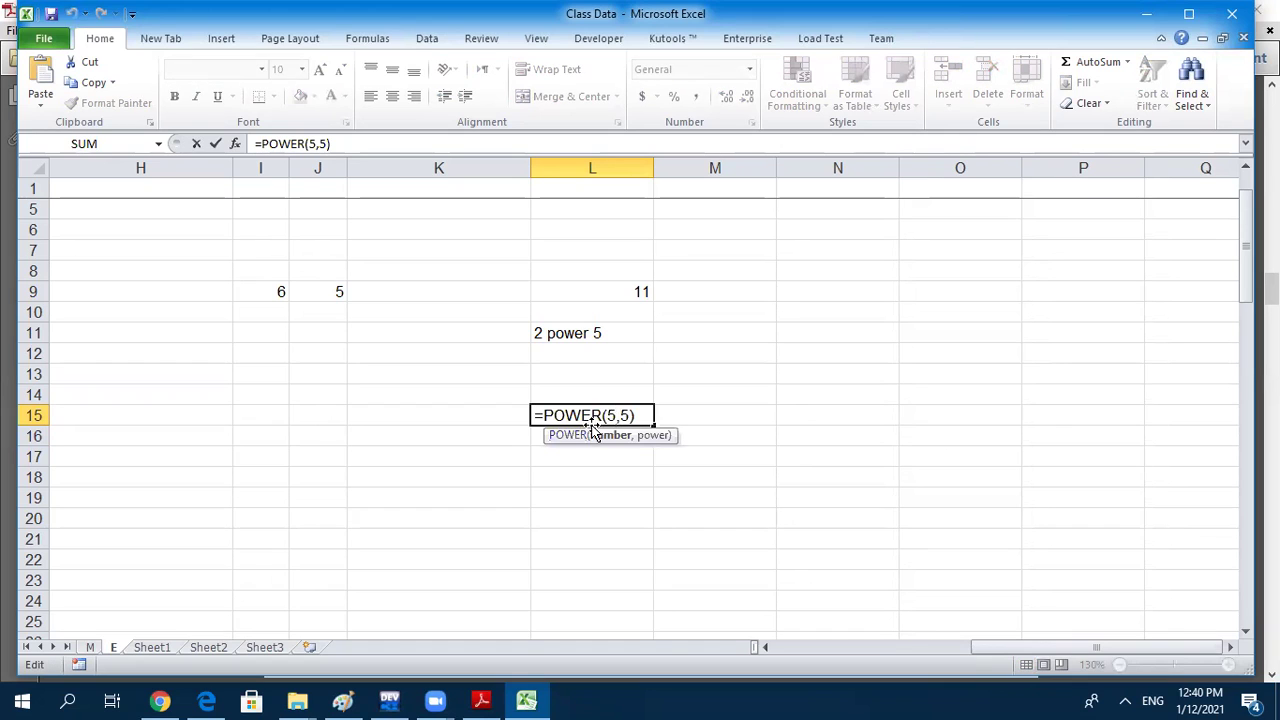
key("BackSpace")
type("3")
left_click(670, 416)
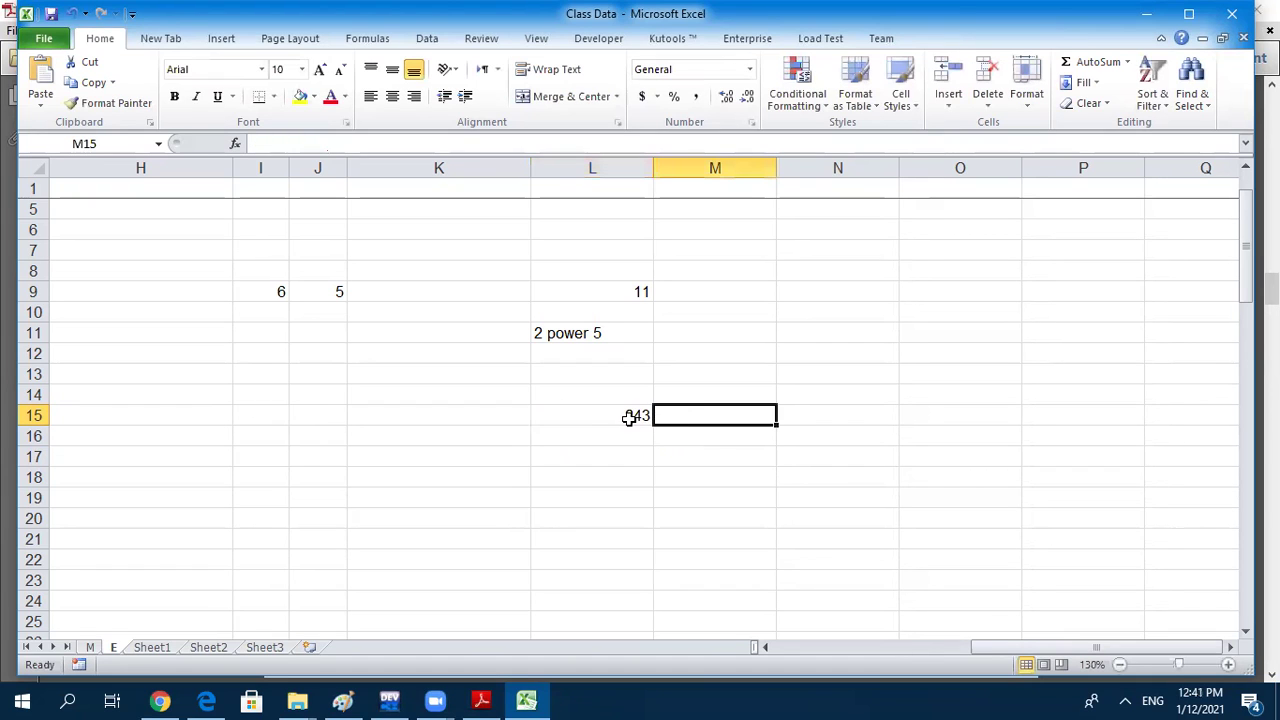
left_click(627, 418)
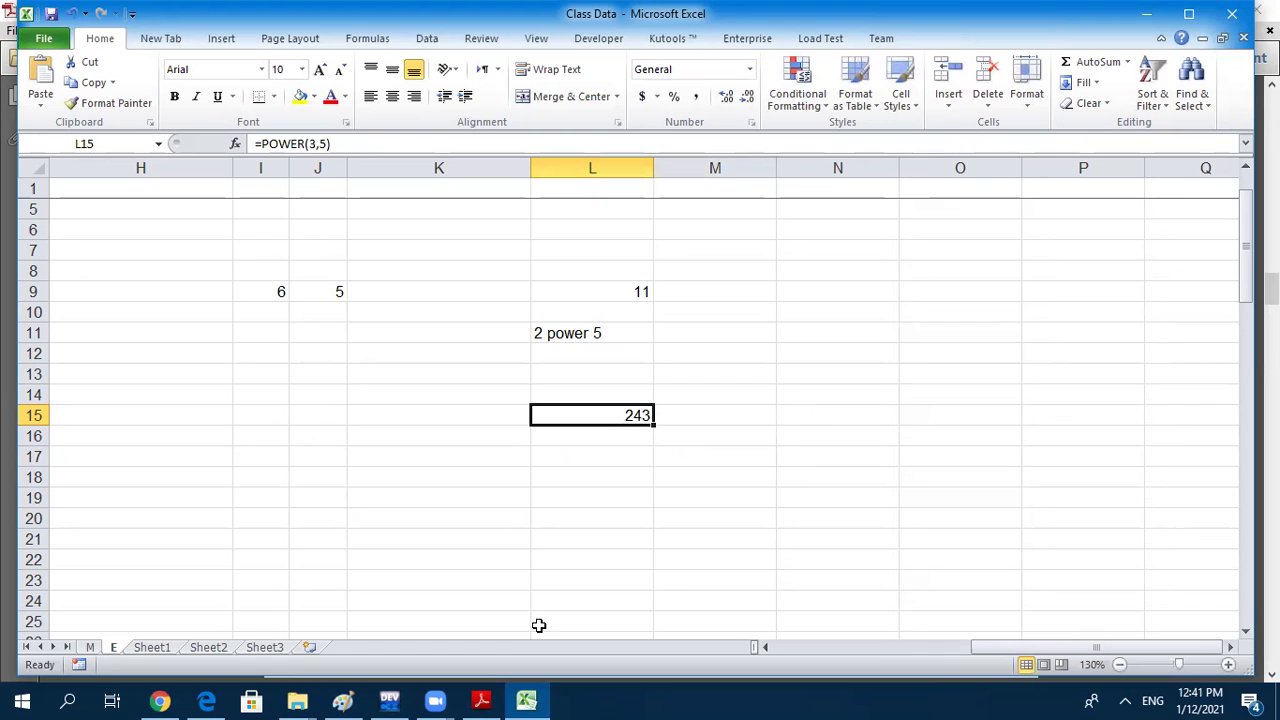
Switch to Adobe Reader to move the lecture PDF past page 7, and return to Excel to clear the example cells I8:M17
left_click(484, 700)
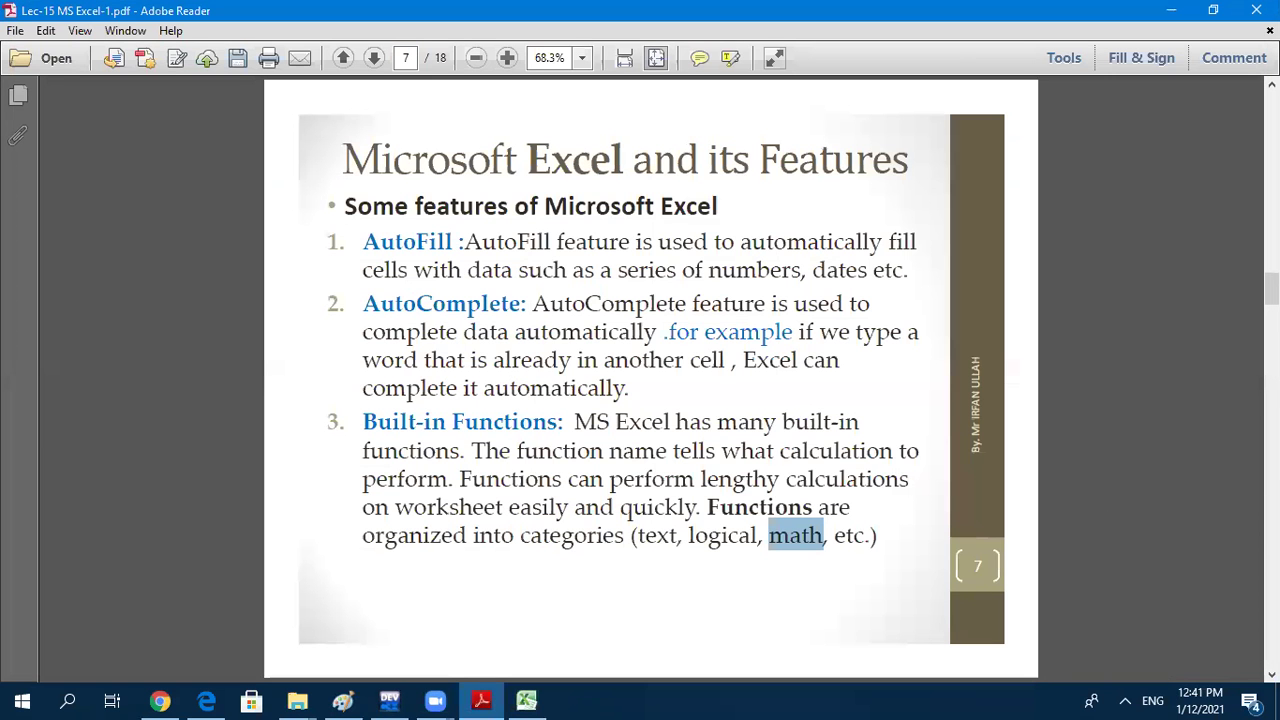
scroll(1175, 594, "down", 2)
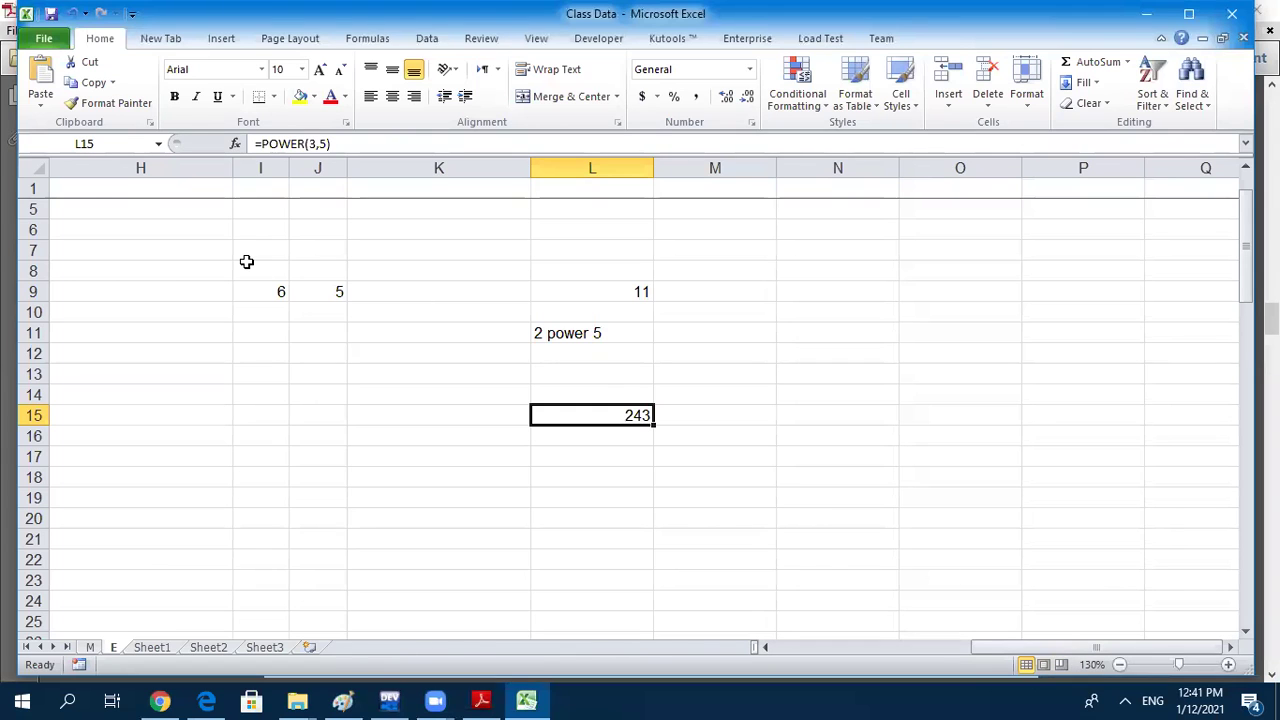
left_click_drag(246, 261, 705, 449)
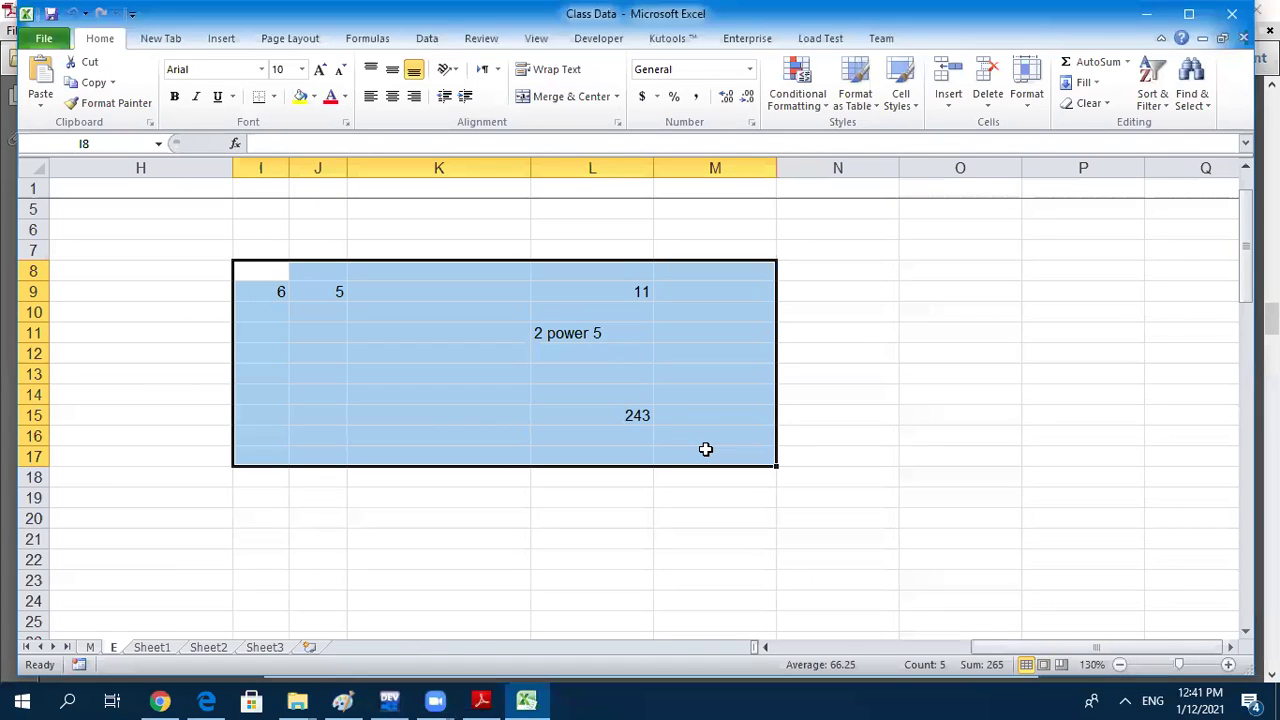
key("Delete")
Select the Class Roll no entries in cells A5:A11 of the student list
left_click(909, 648)
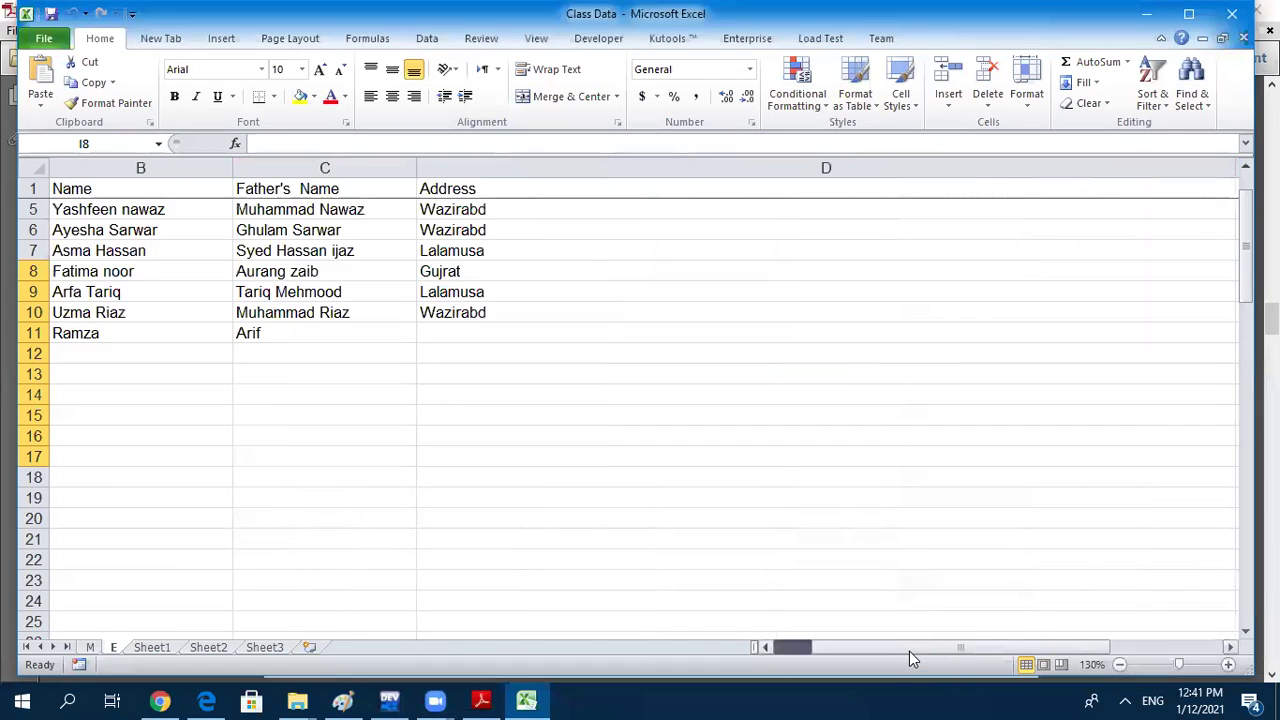
left_click(787, 647)
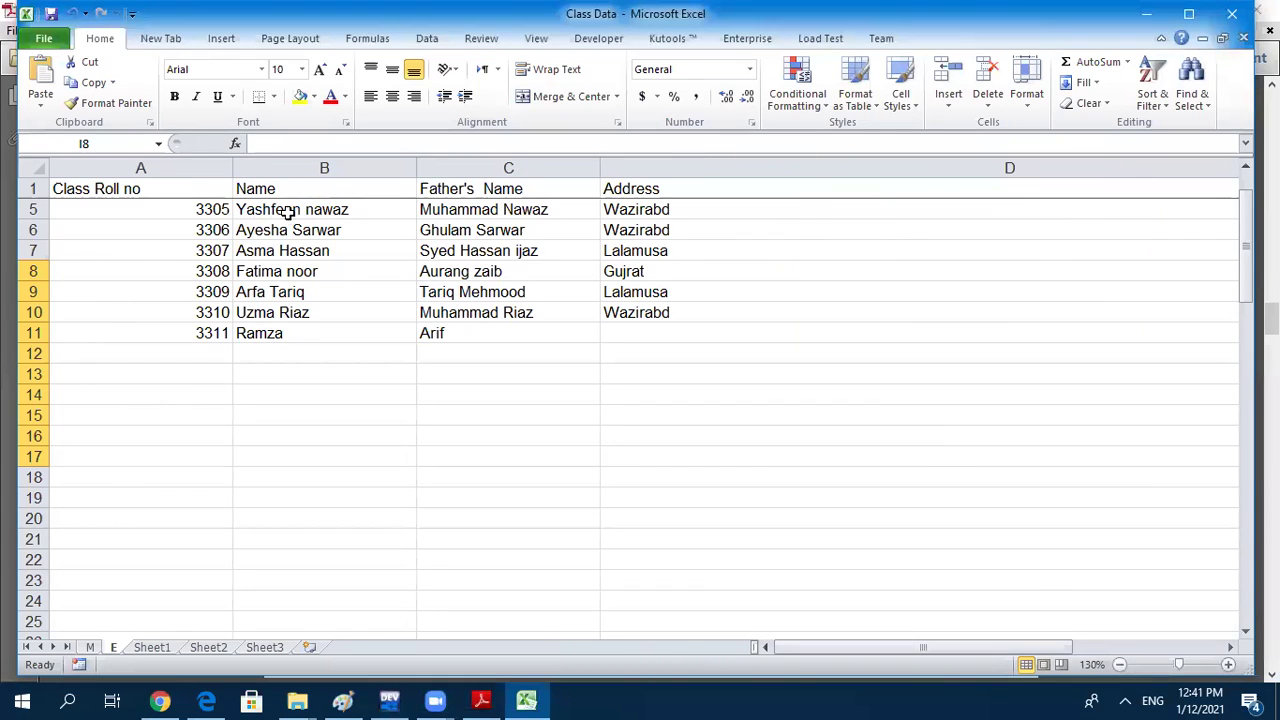
left_click(212, 213)
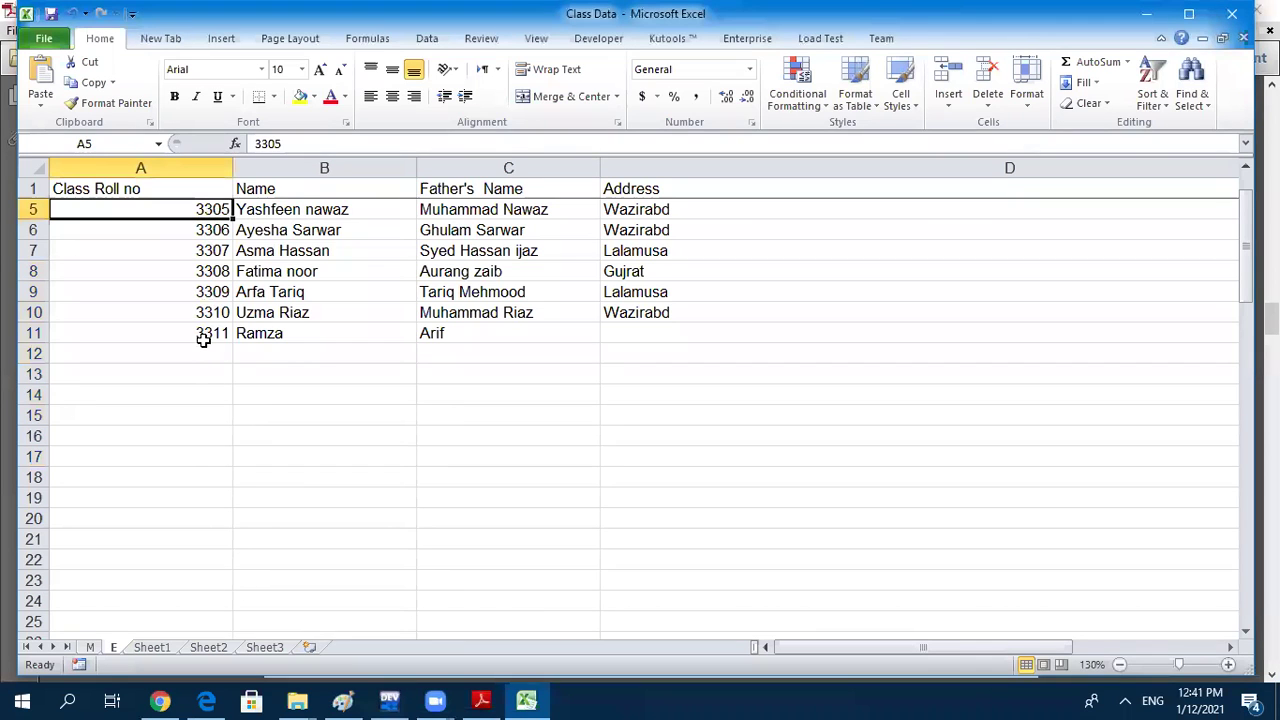
key("ctrl+shift+Down")
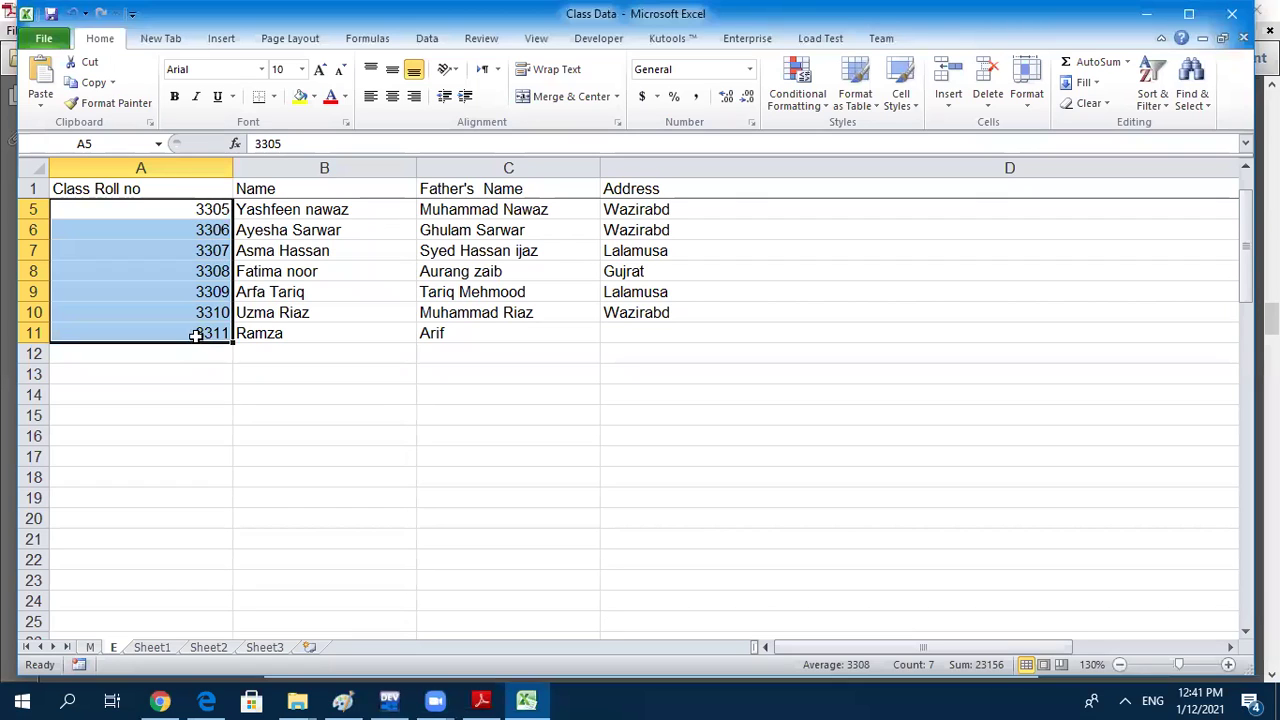
Sort the student list by Class Roll no from largest to smallest, and re-sort it from smallest to largest
left_click(200, 210)
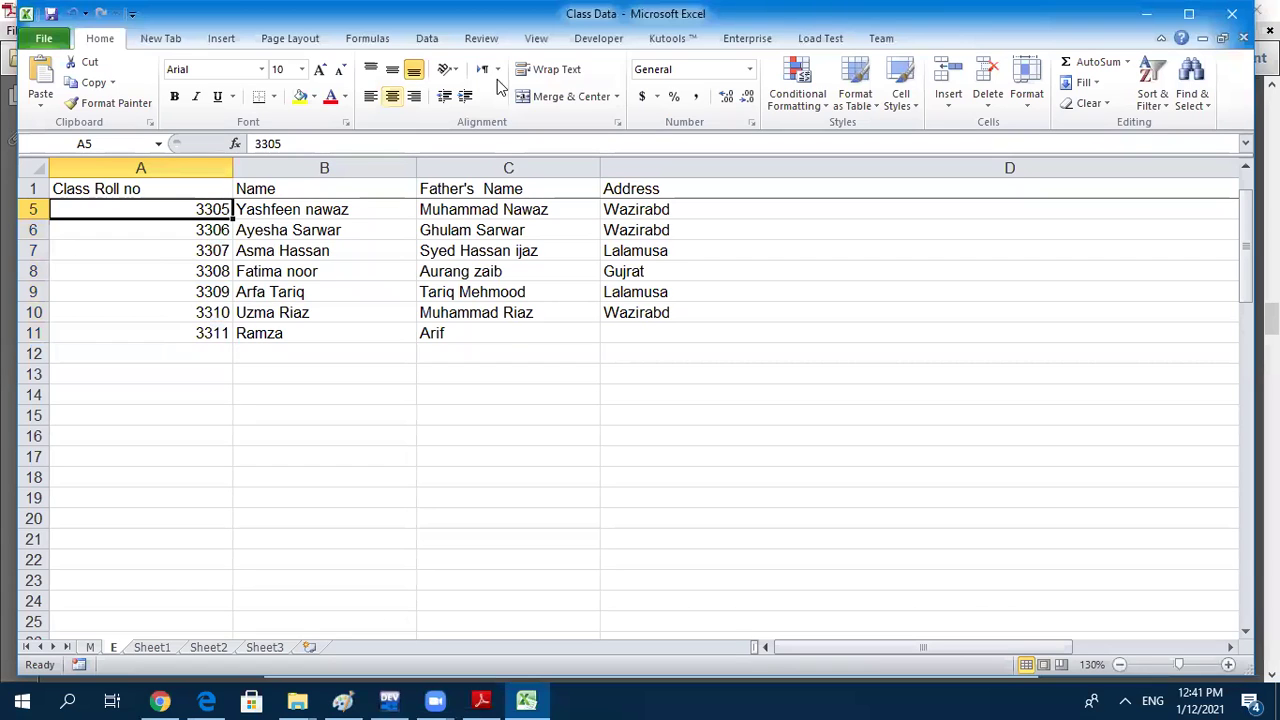
left_click(427, 40)
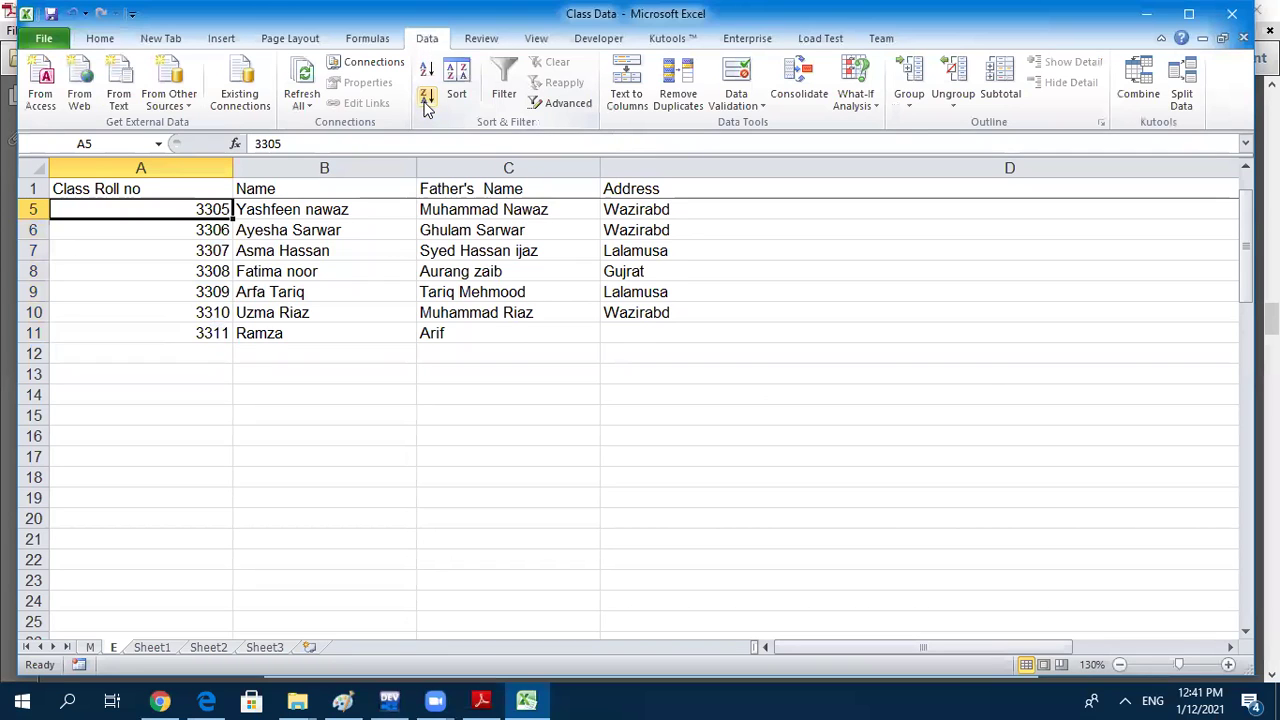
left_click(427, 100)
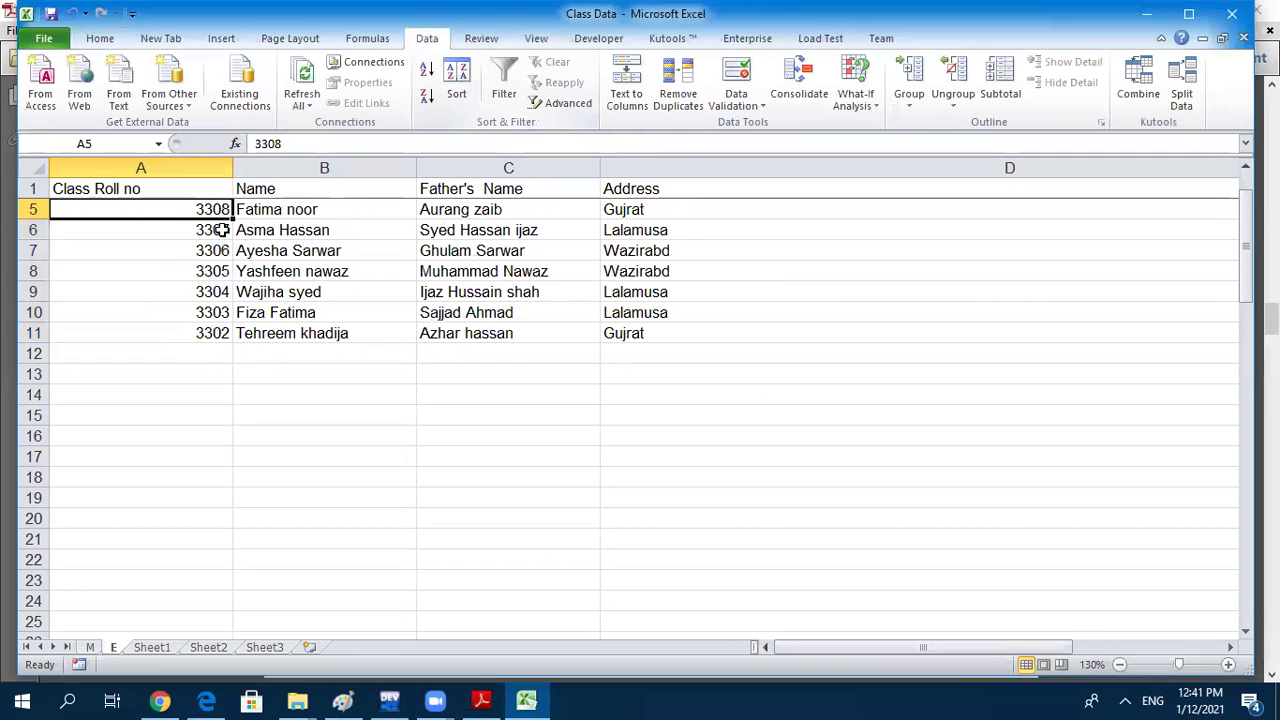
left_click(427, 76)
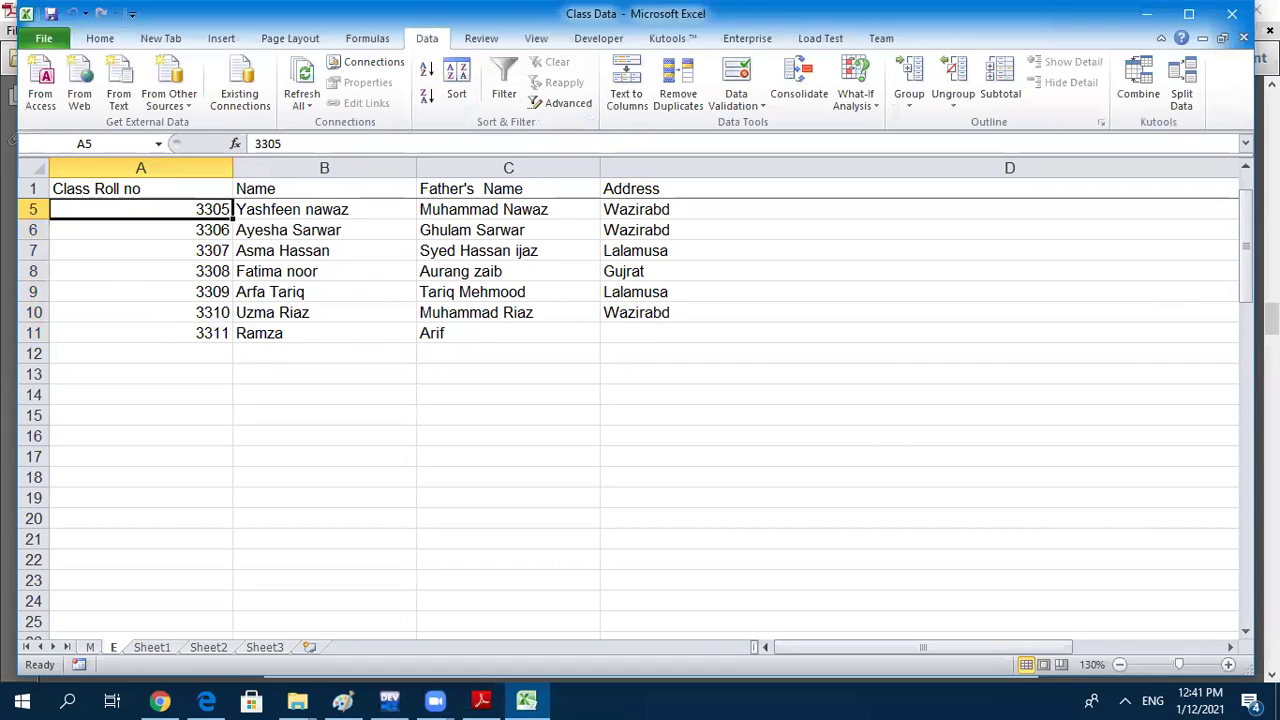
scroll(1248, 248, "up", 1)
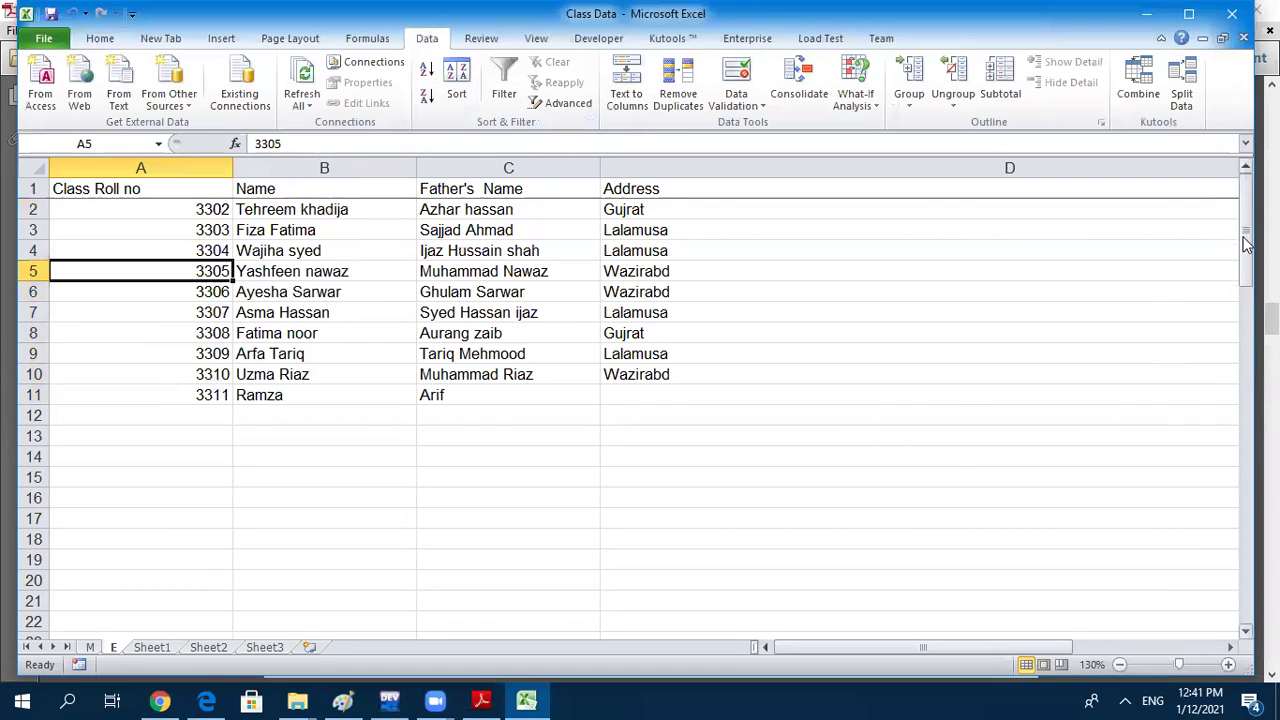
Sort the student list A to Z by Name, followed by an A to Z sort by Address
left_click(296, 206)
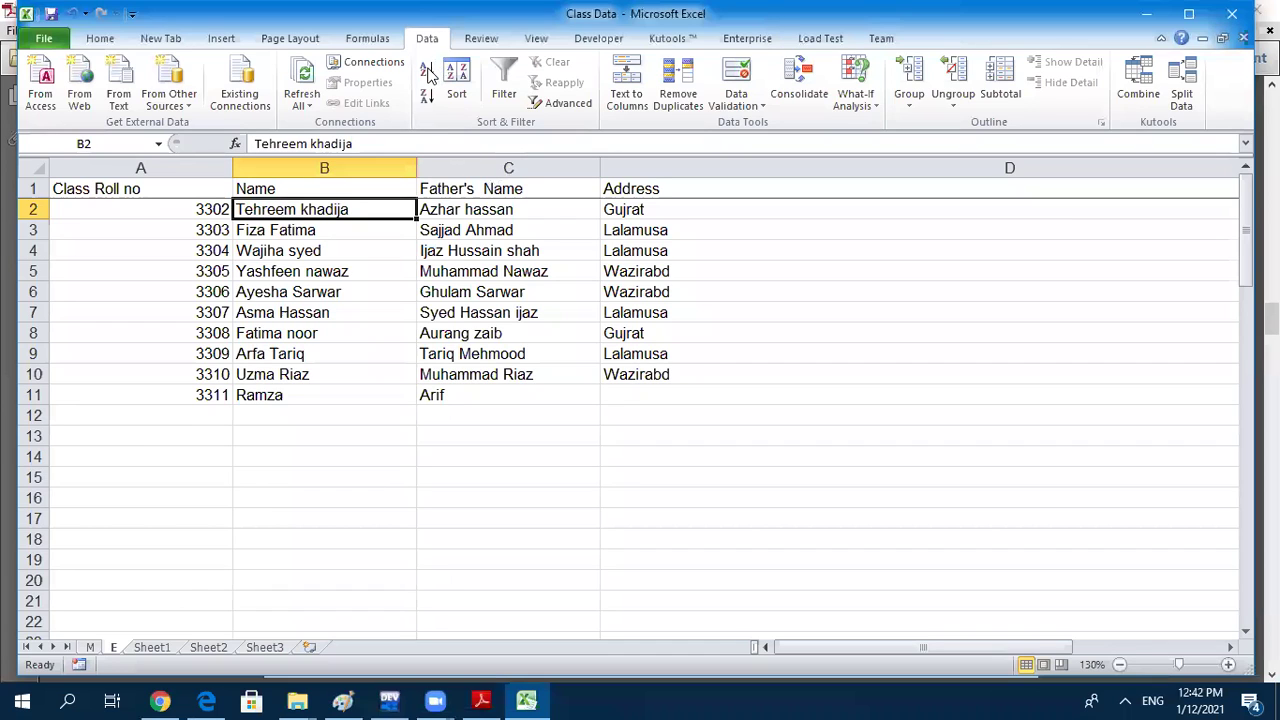
left_click(428, 75)
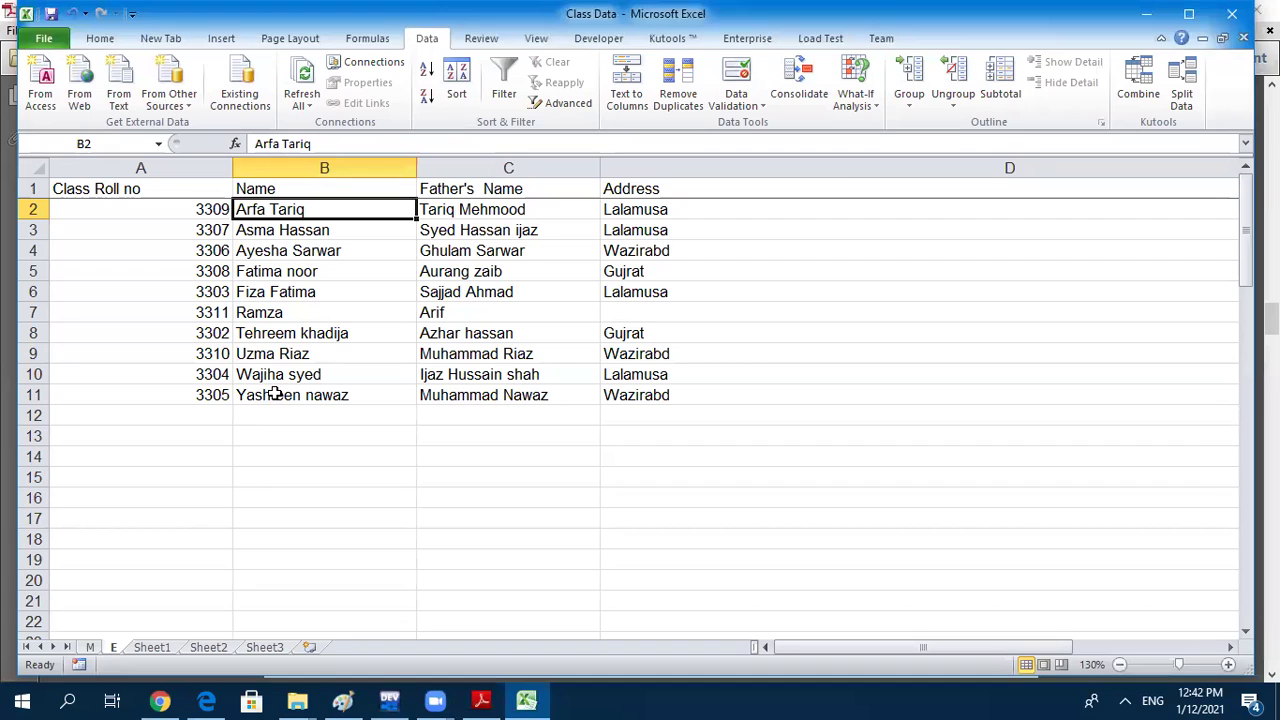
left_click(612, 214)
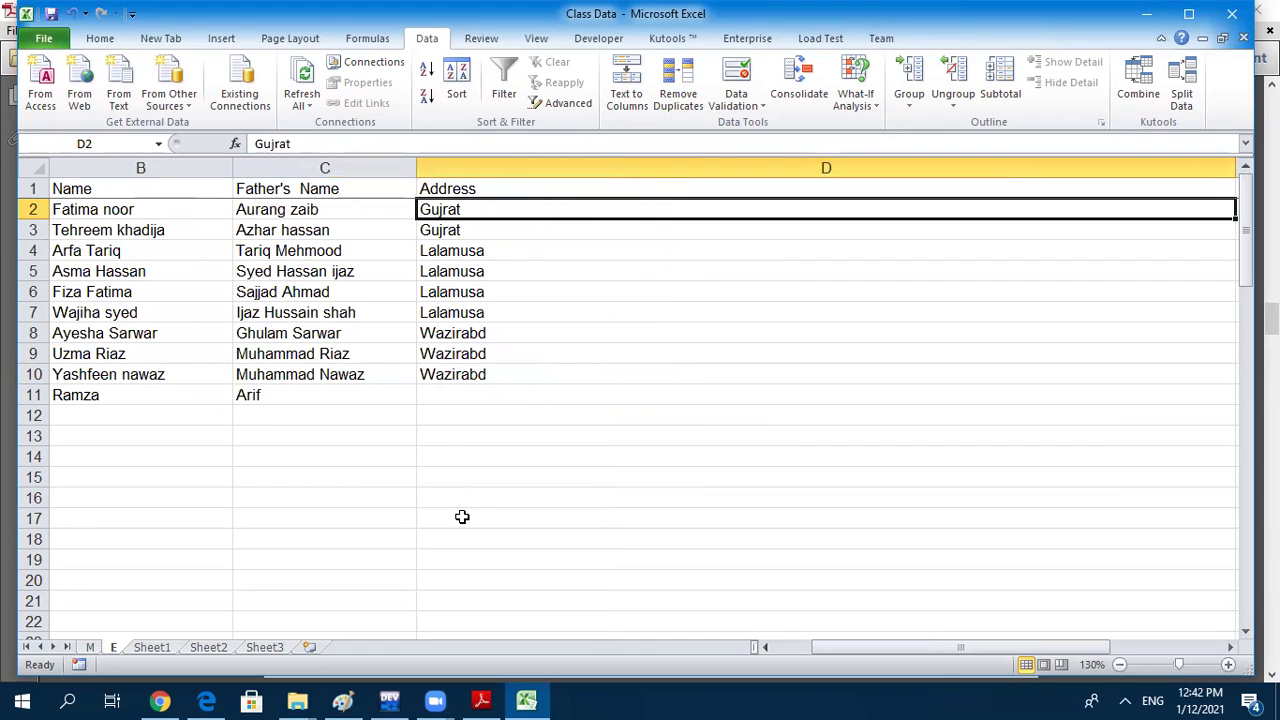
Switch to Adobe Reader and select the Chart and Filter headings in turn on page 8 of the lecture PDF
left_click(485, 700)
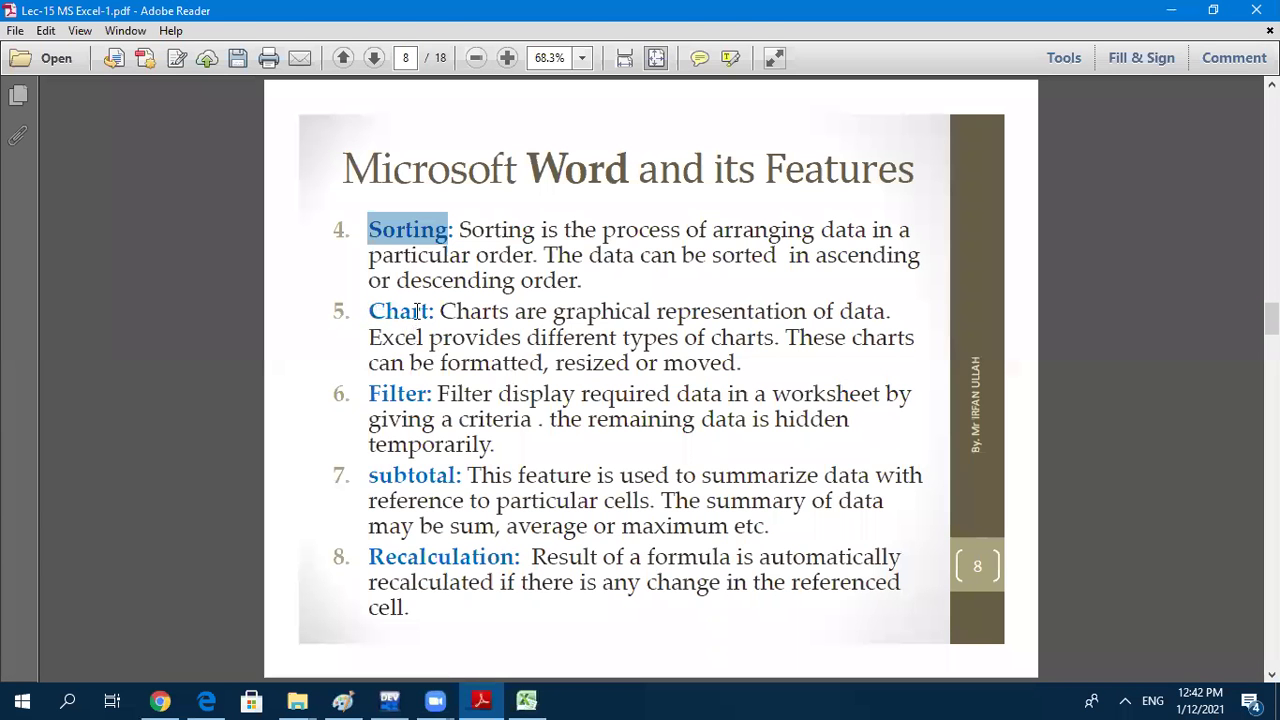
left_click_drag(368, 311, 437, 313)
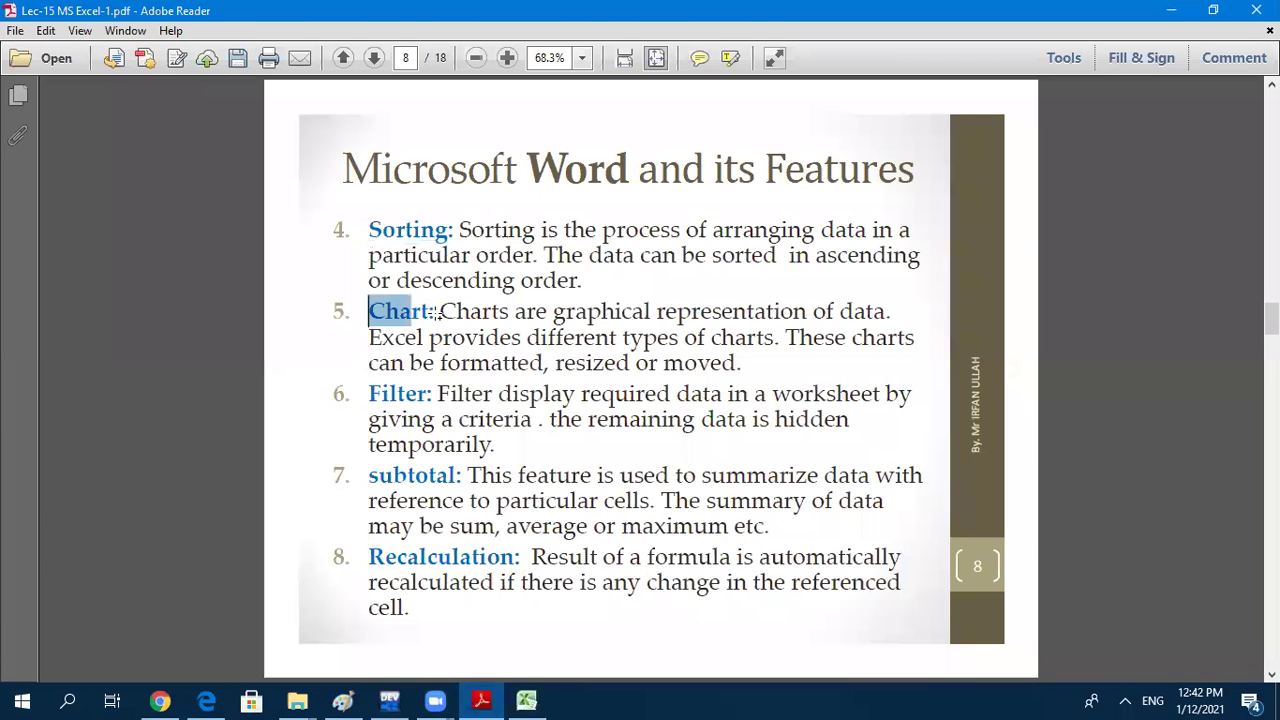
left_click(369, 394)
left_click_drag(439, 401, 439, 401)
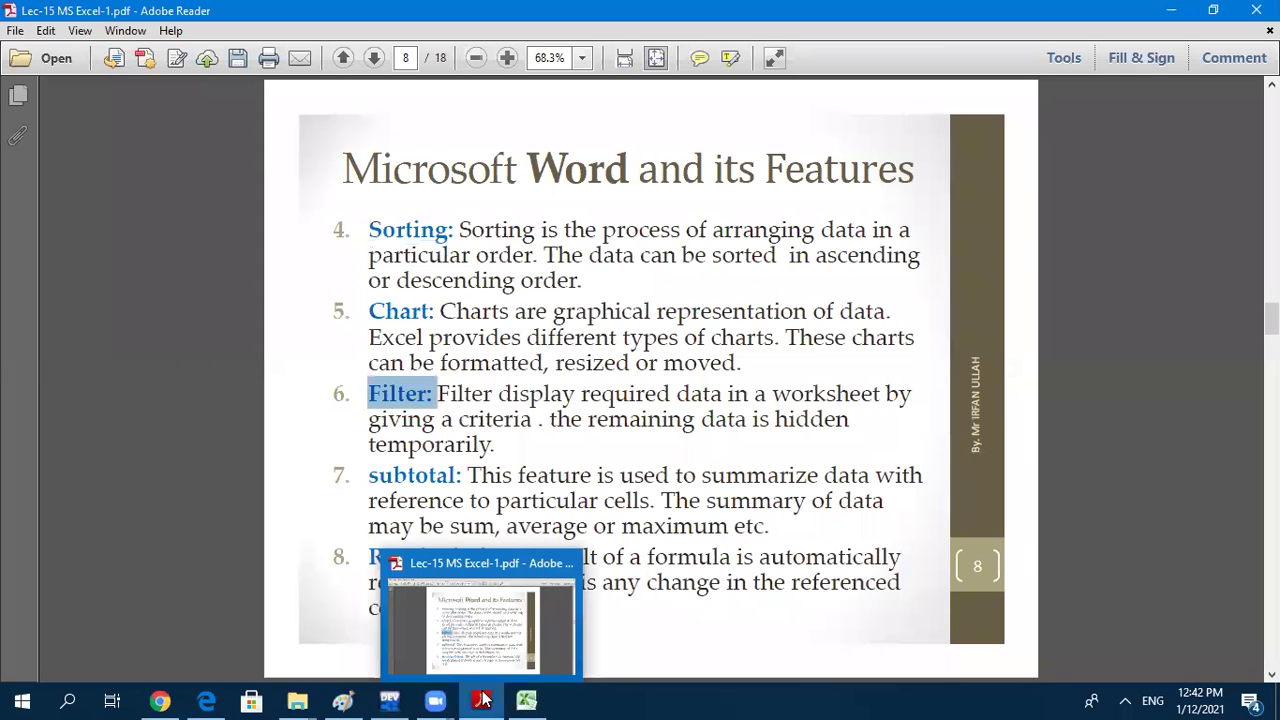
Switch to Excel and fill the blank Address cell D11 with Gujrat
left_click(527, 699)
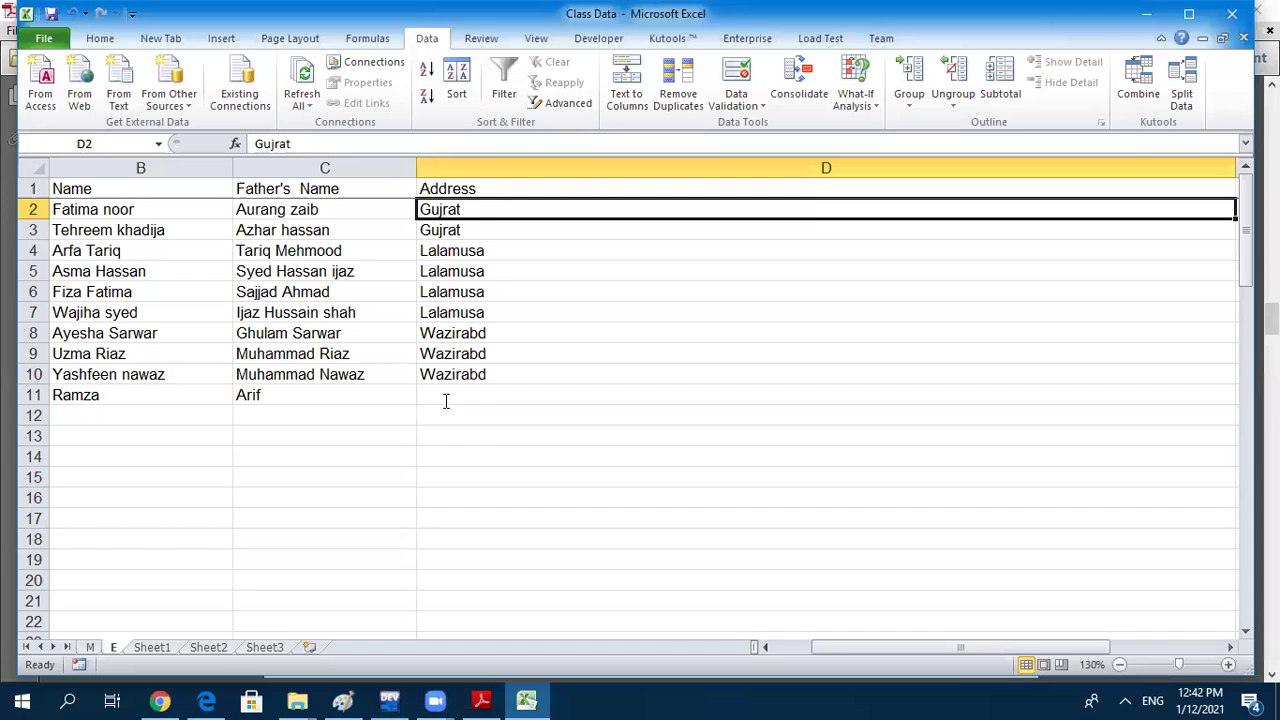
left_click(446, 401)
type("g")
key("Return")
key("Return")
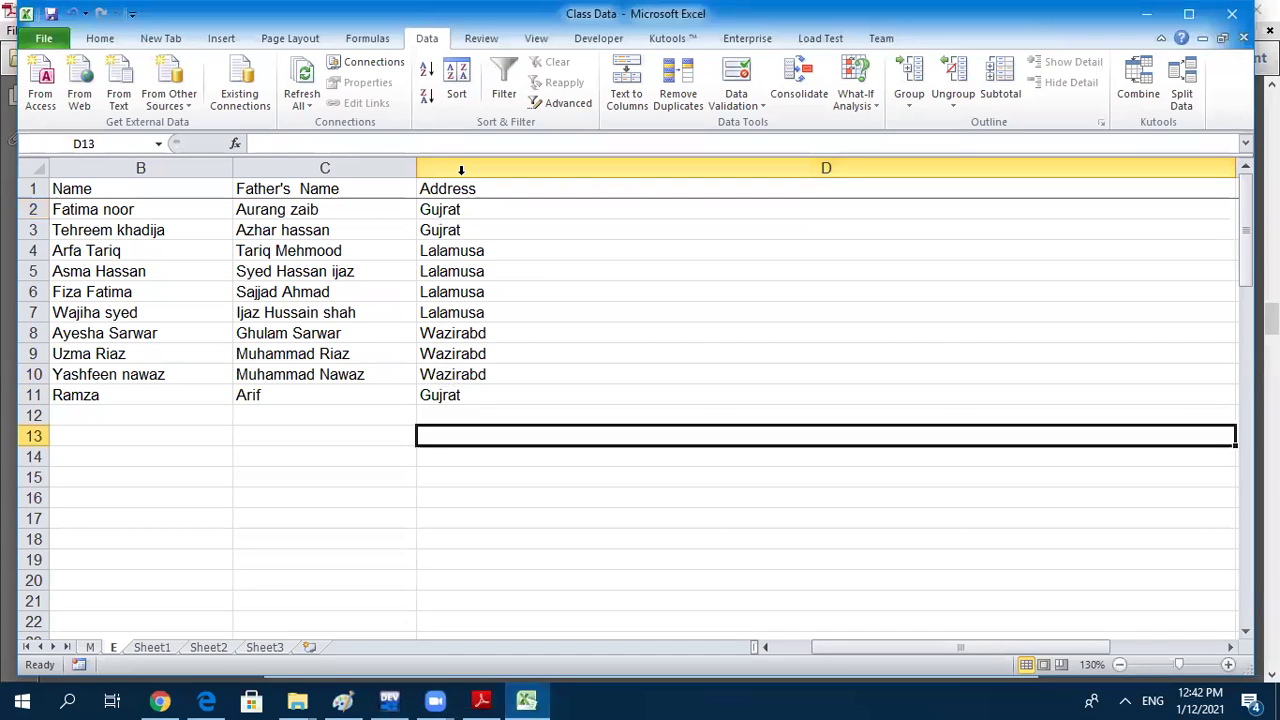
Turn on filtering for the student list and filter the Address column to show only Gujrat
left_click(770, 648)
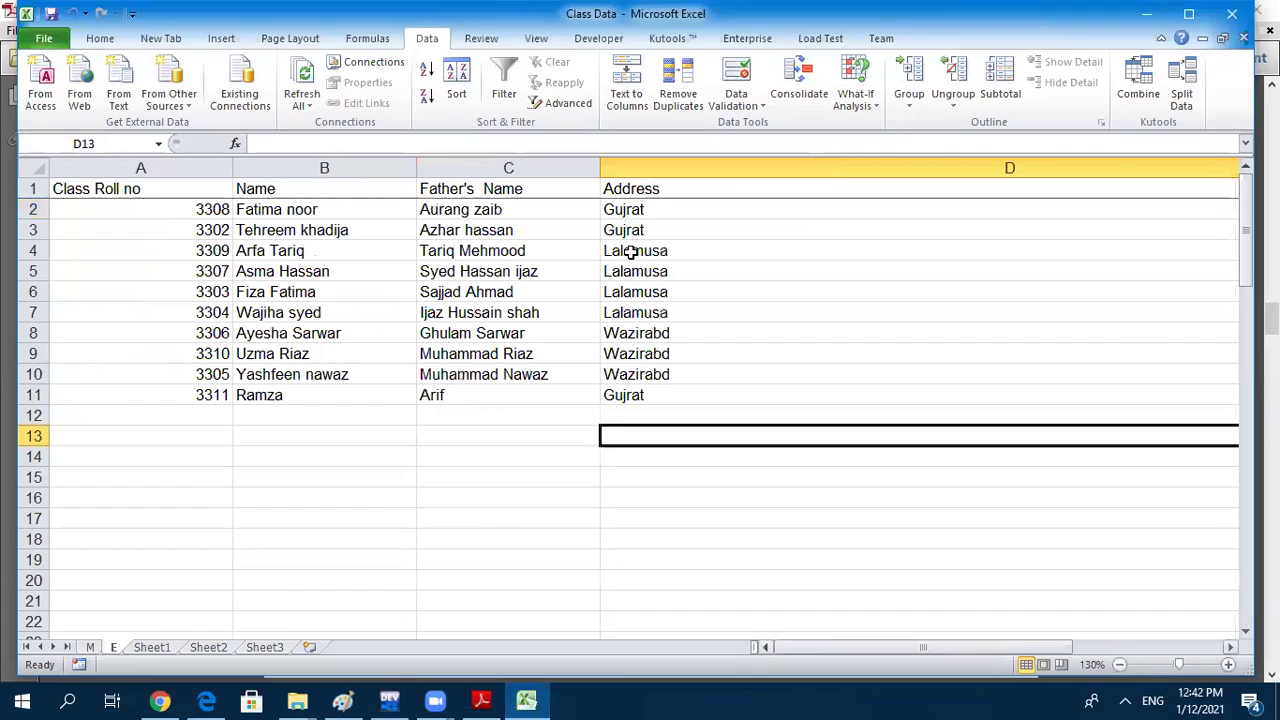
left_click(624, 350)
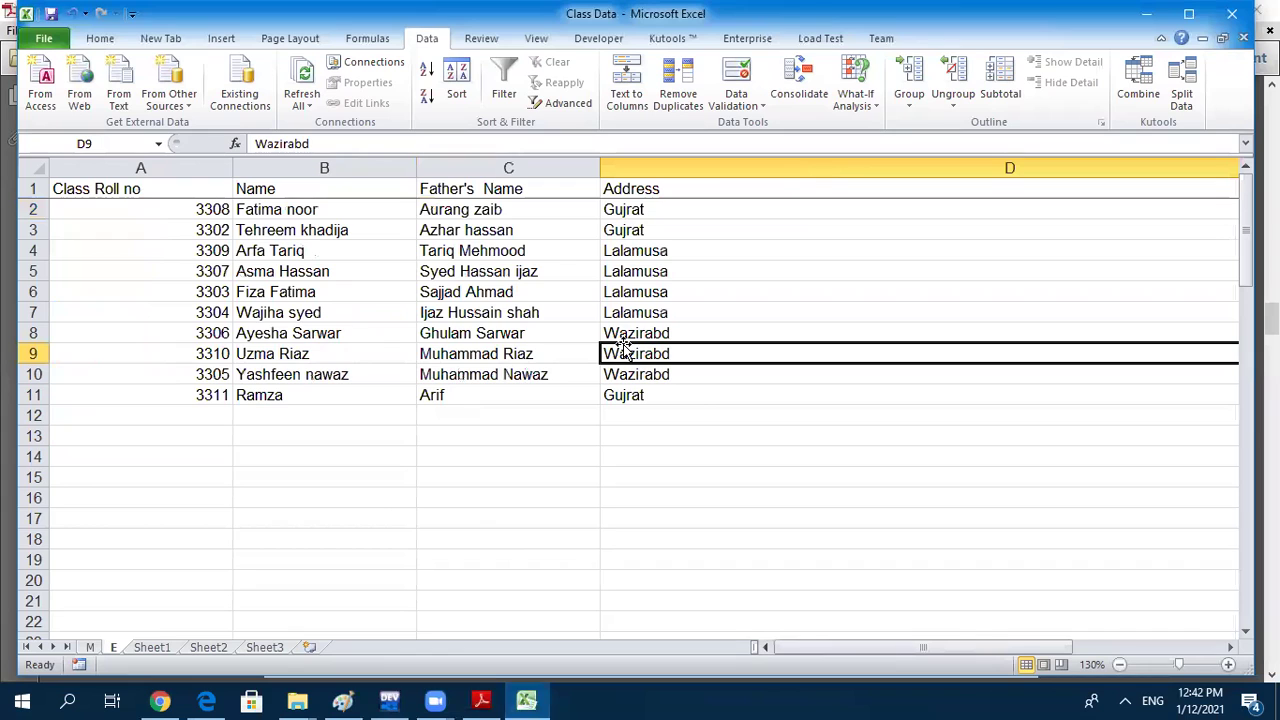
left_click(637, 211)
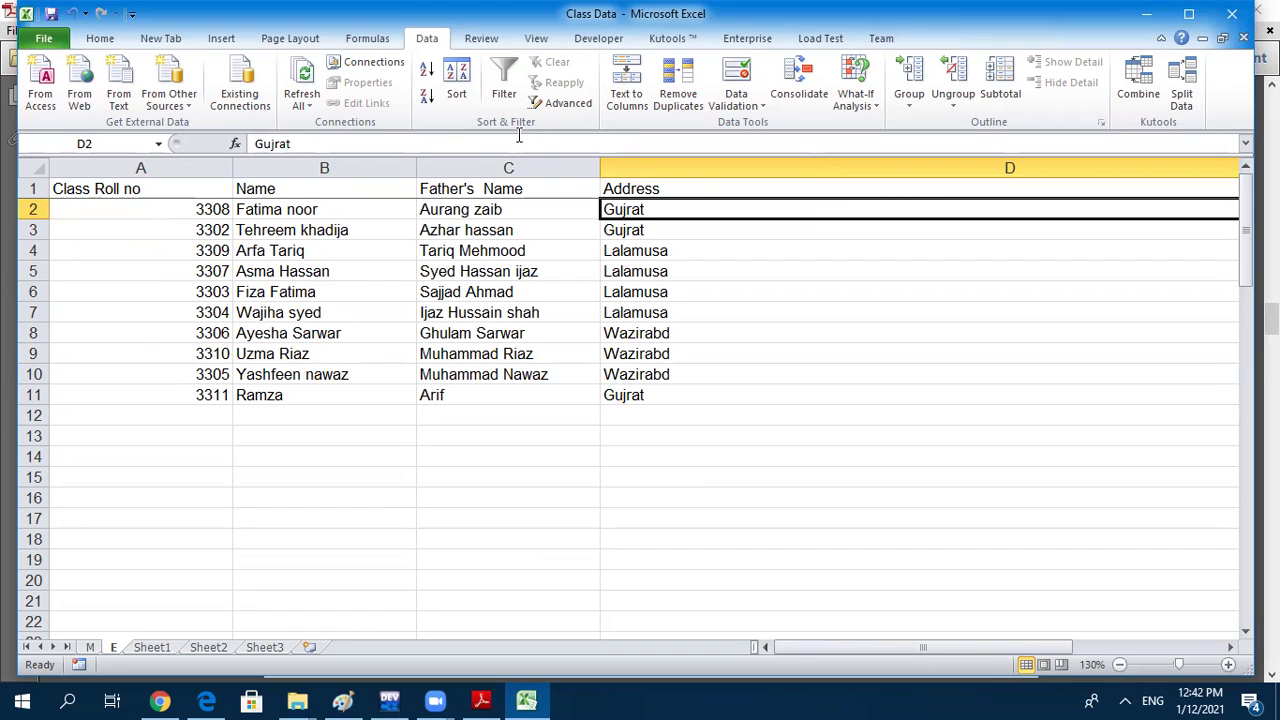
left_click(503, 88)
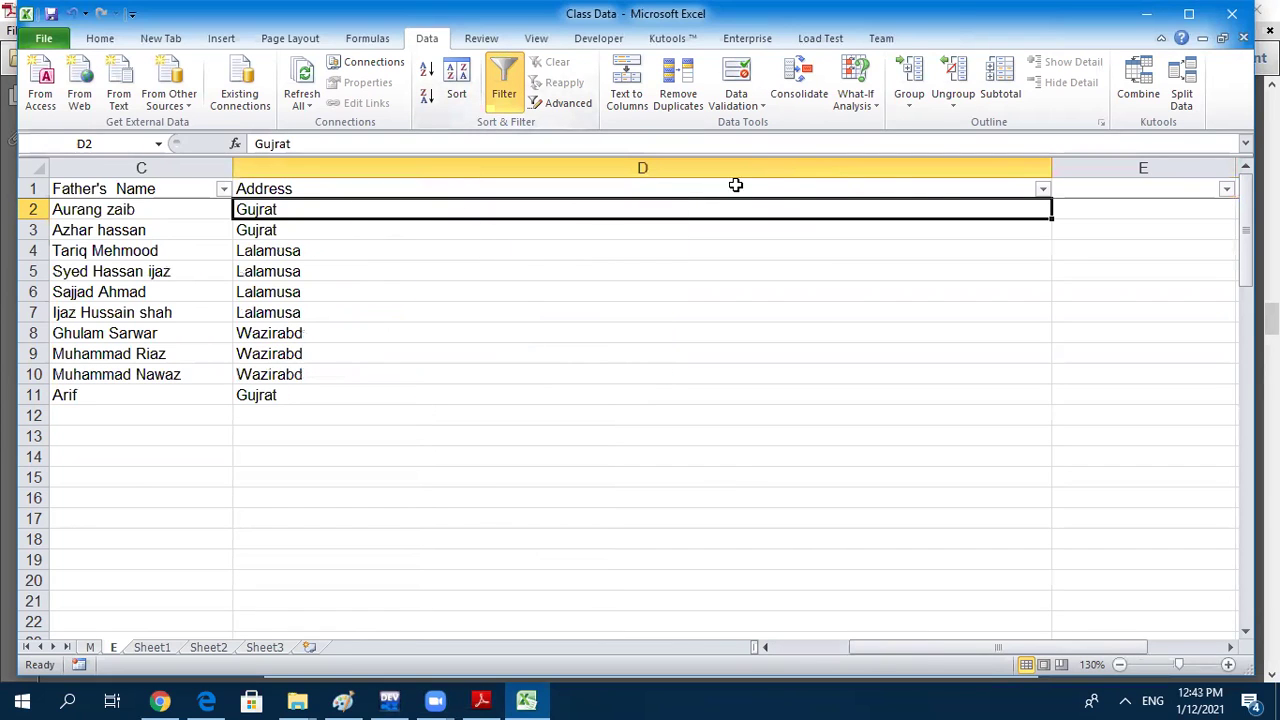
left_click(1080, 364)
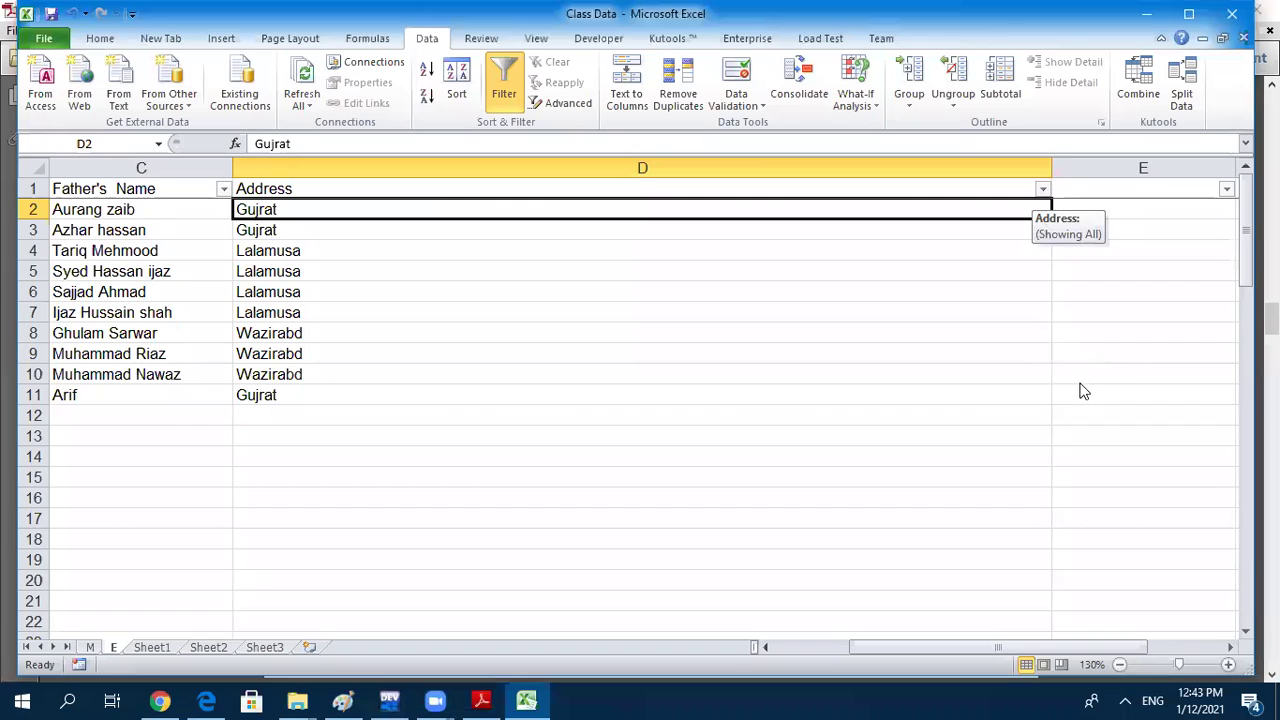
left_click(1081, 377)
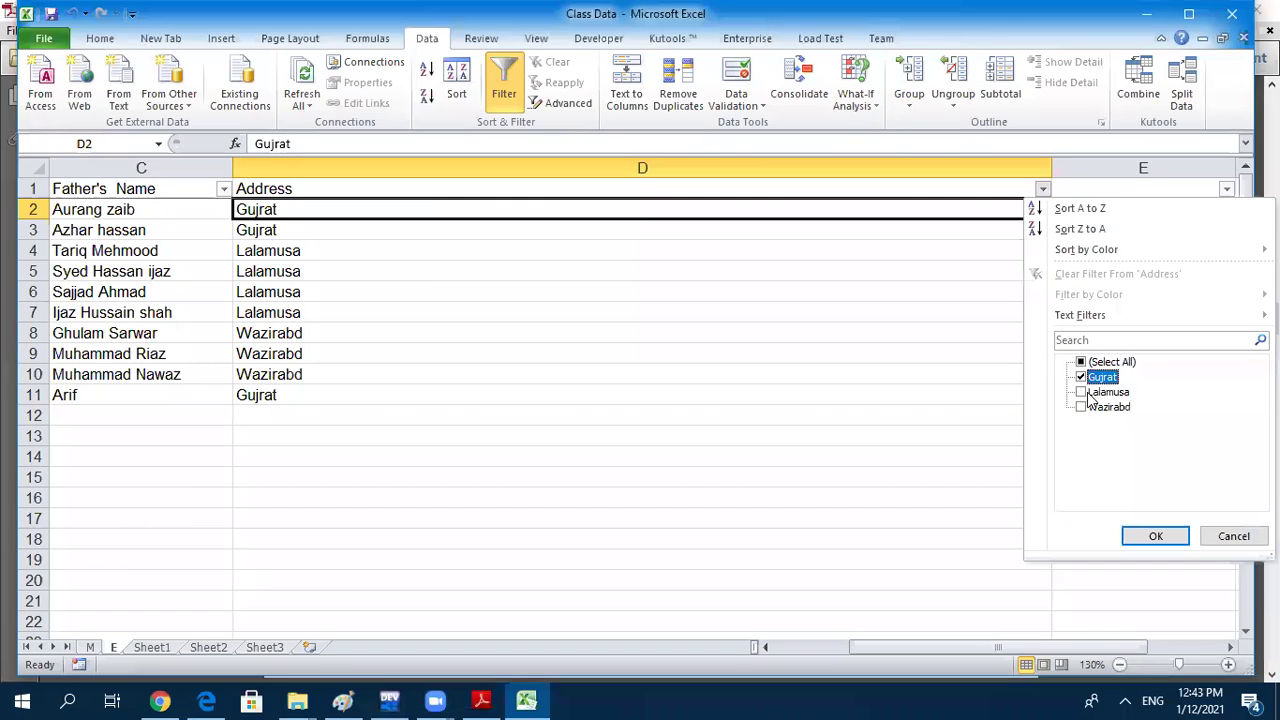
left_click(1137, 535)
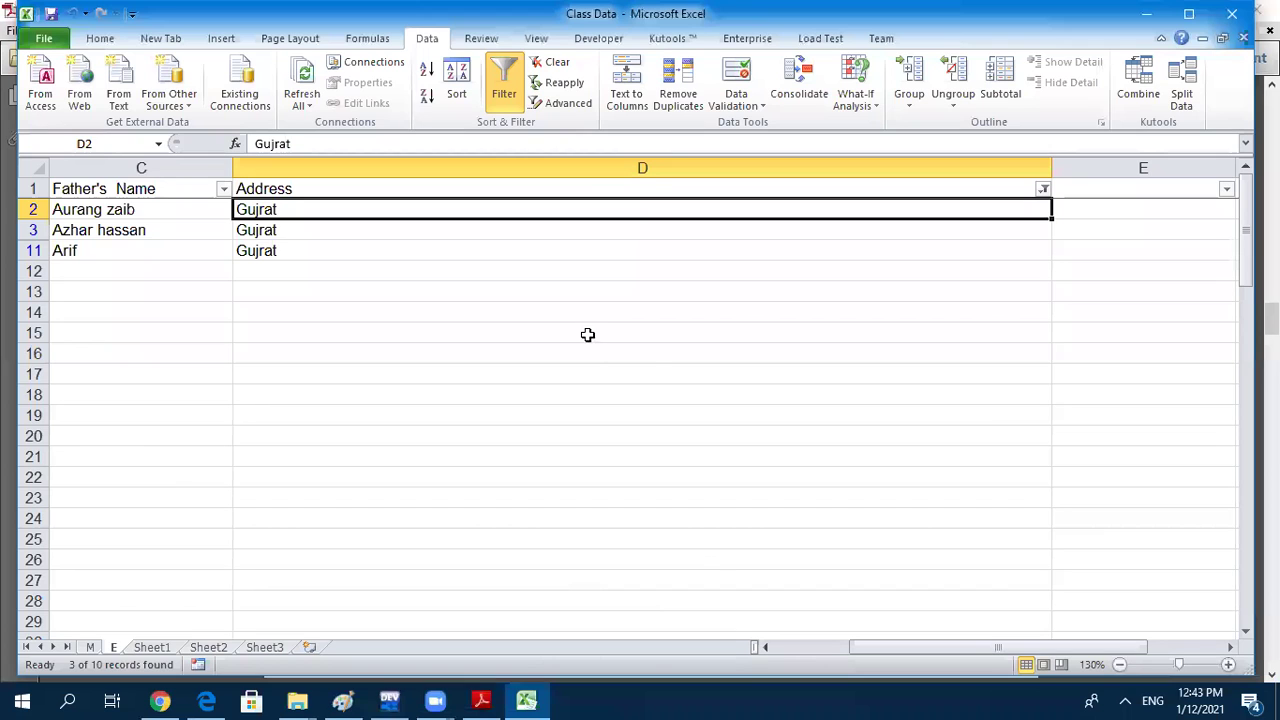
Narrow the Address column to fit its entries and extend its filter to include Lalamusa along with Gujrat
left_click(653, 353)
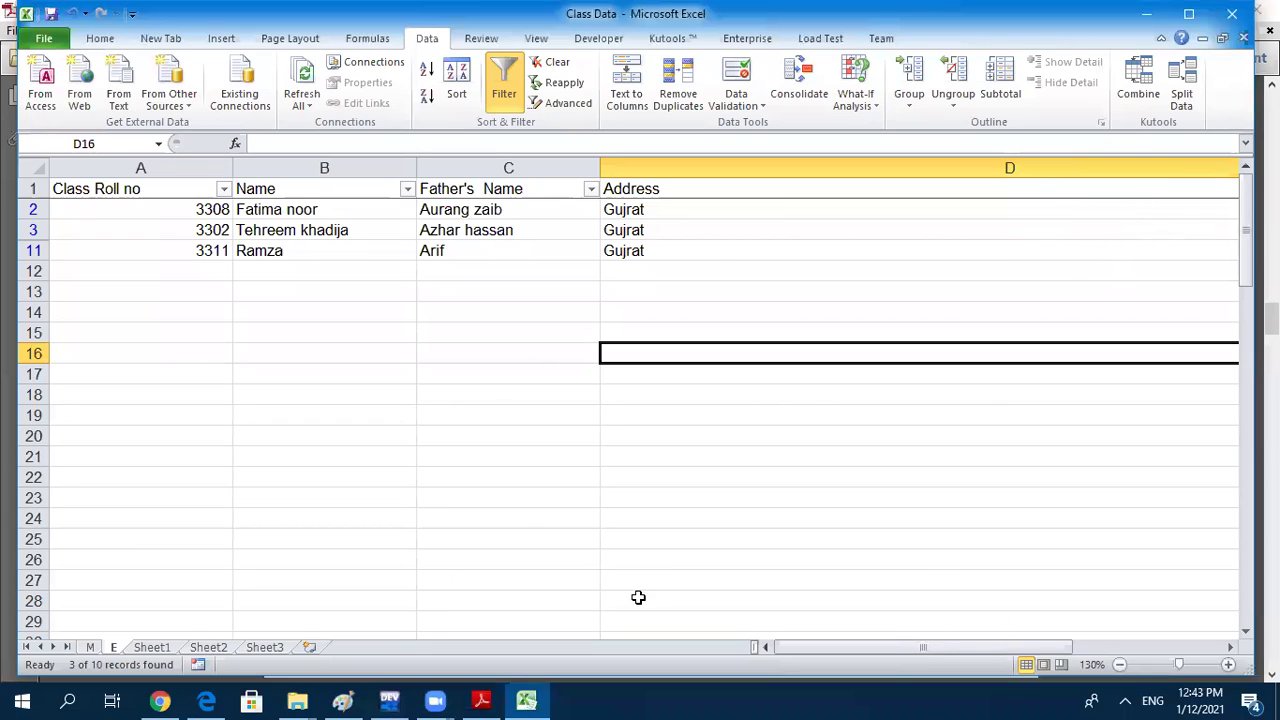
left_click(312, 189)
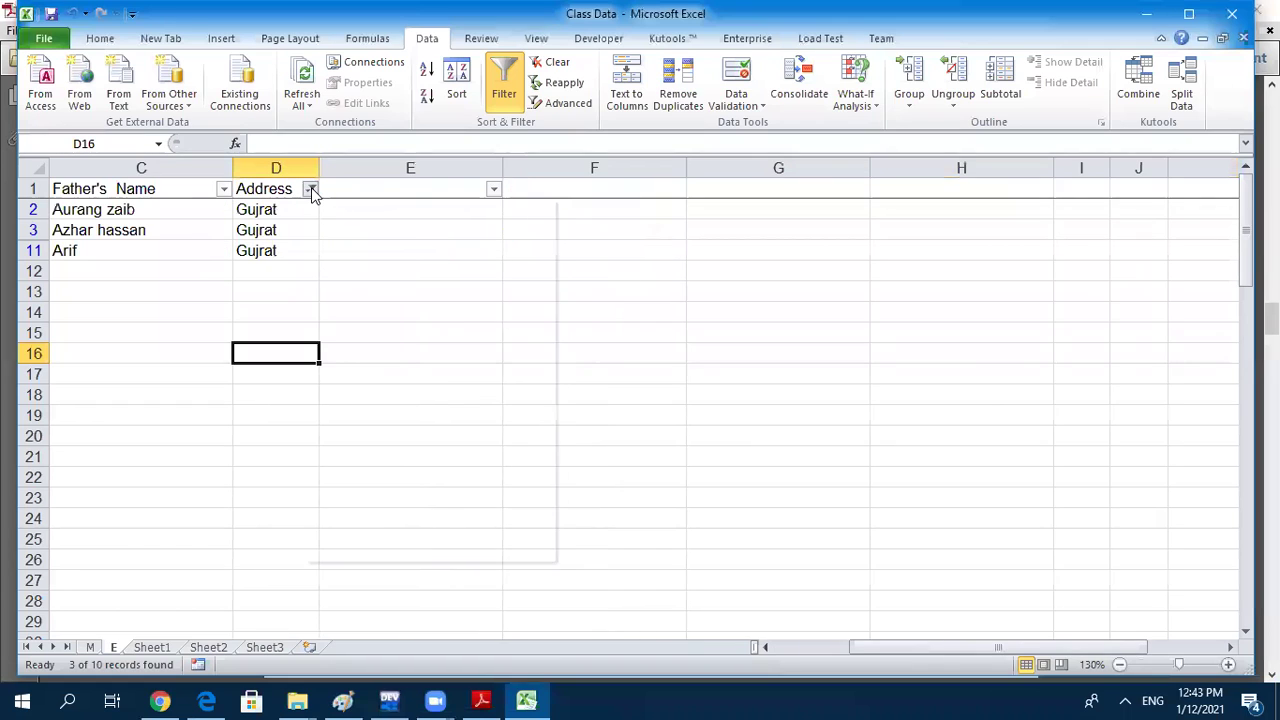
left_click(366, 392)
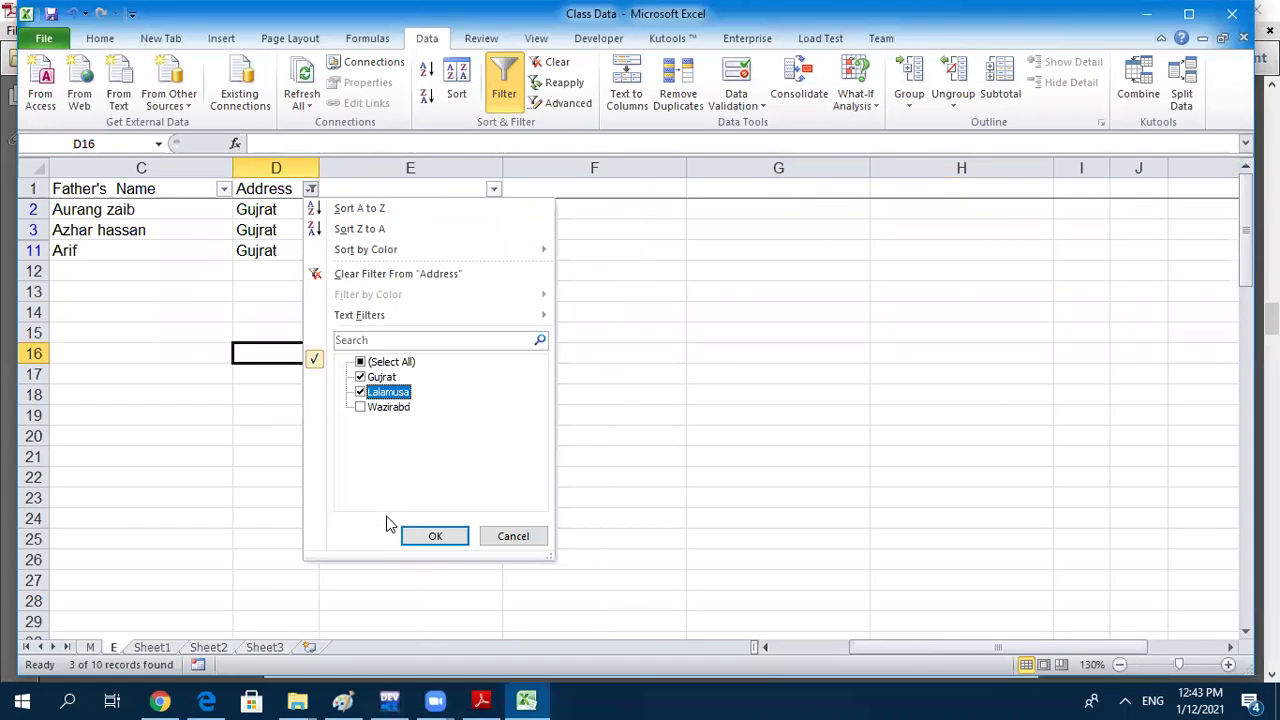
left_click(433, 536)
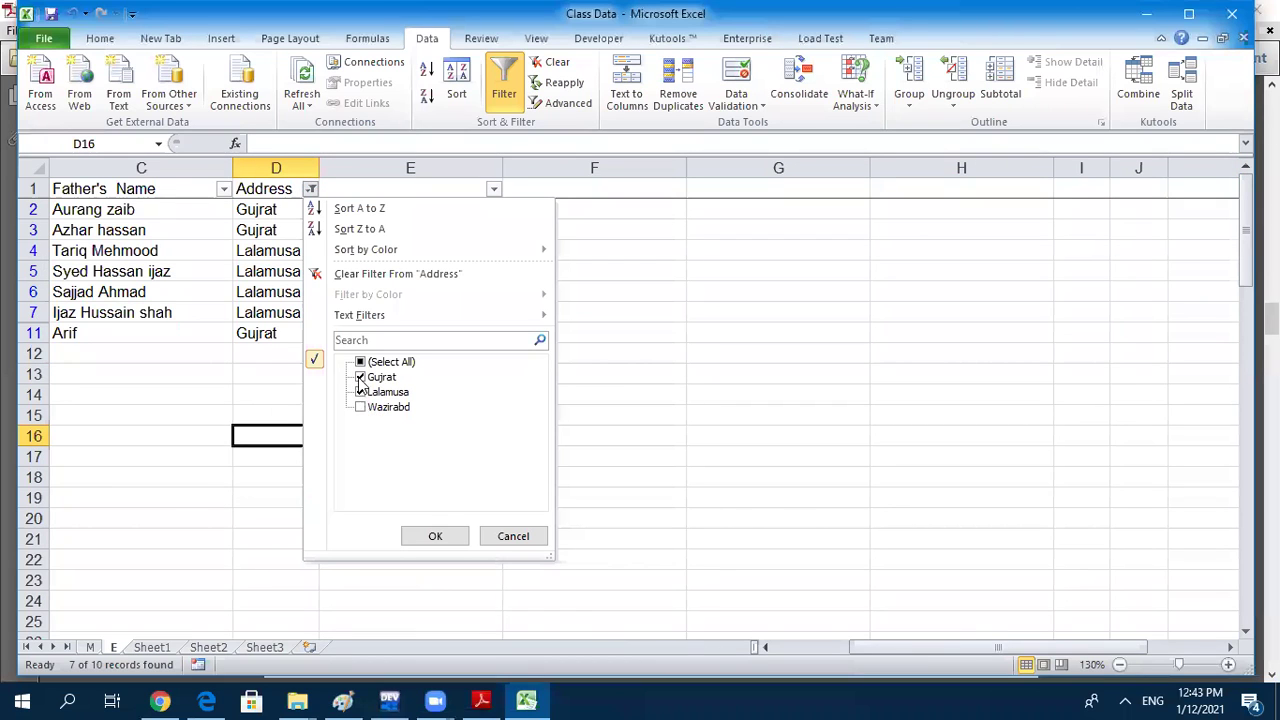
Change the Address filter to show only the Wazirabd records, with Gujrat and Lalamusa excluded
left_click(360, 377)
left_click(360, 392)
left_click(360, 407)
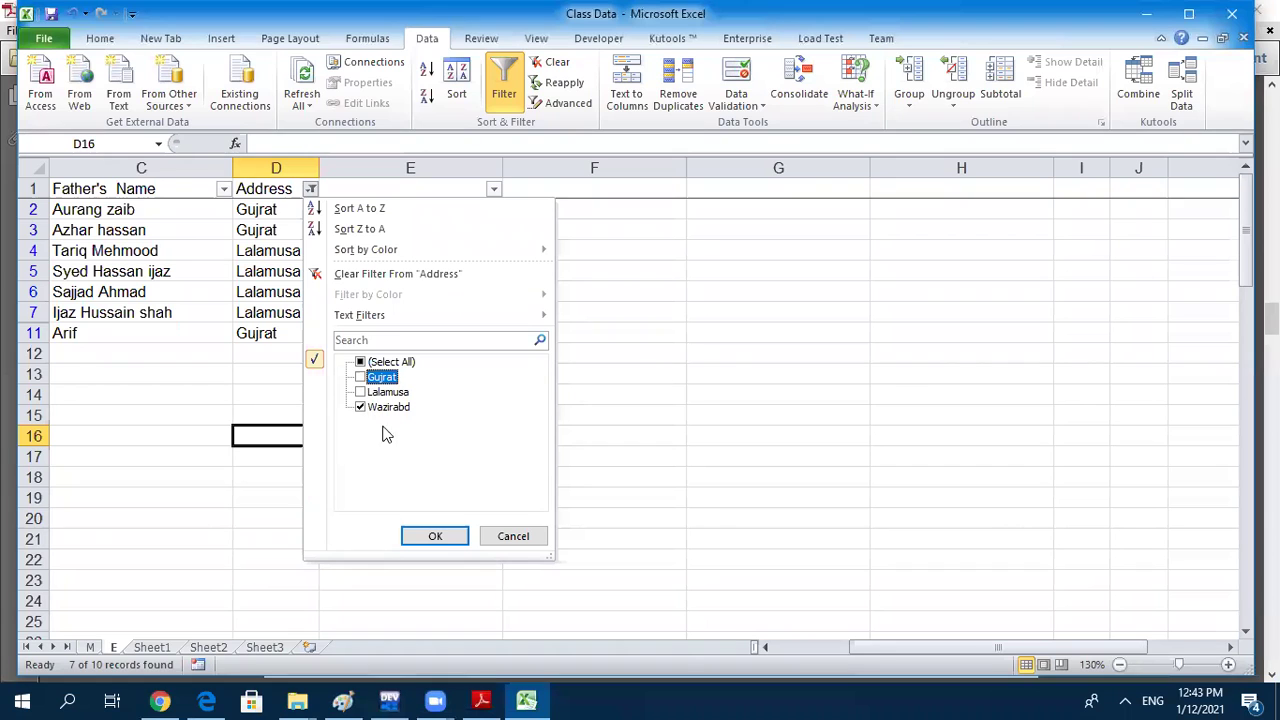
left_click(440, 537)
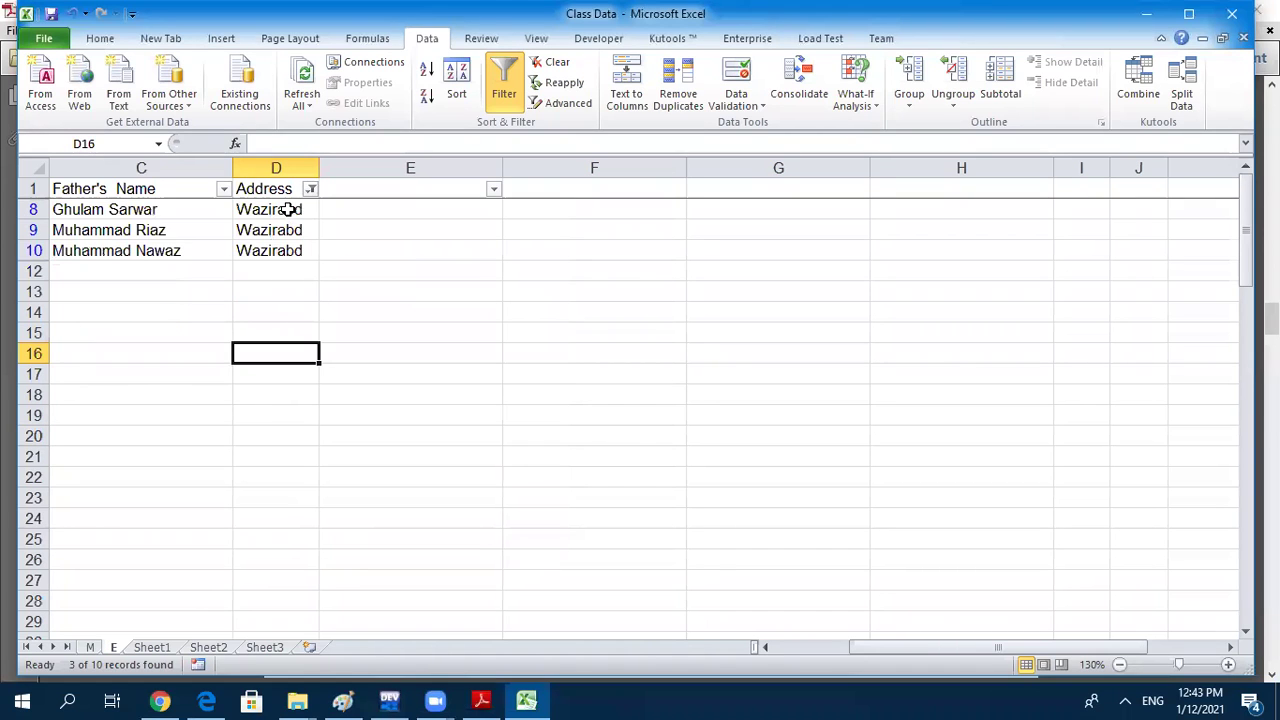
left_click(793, 648)
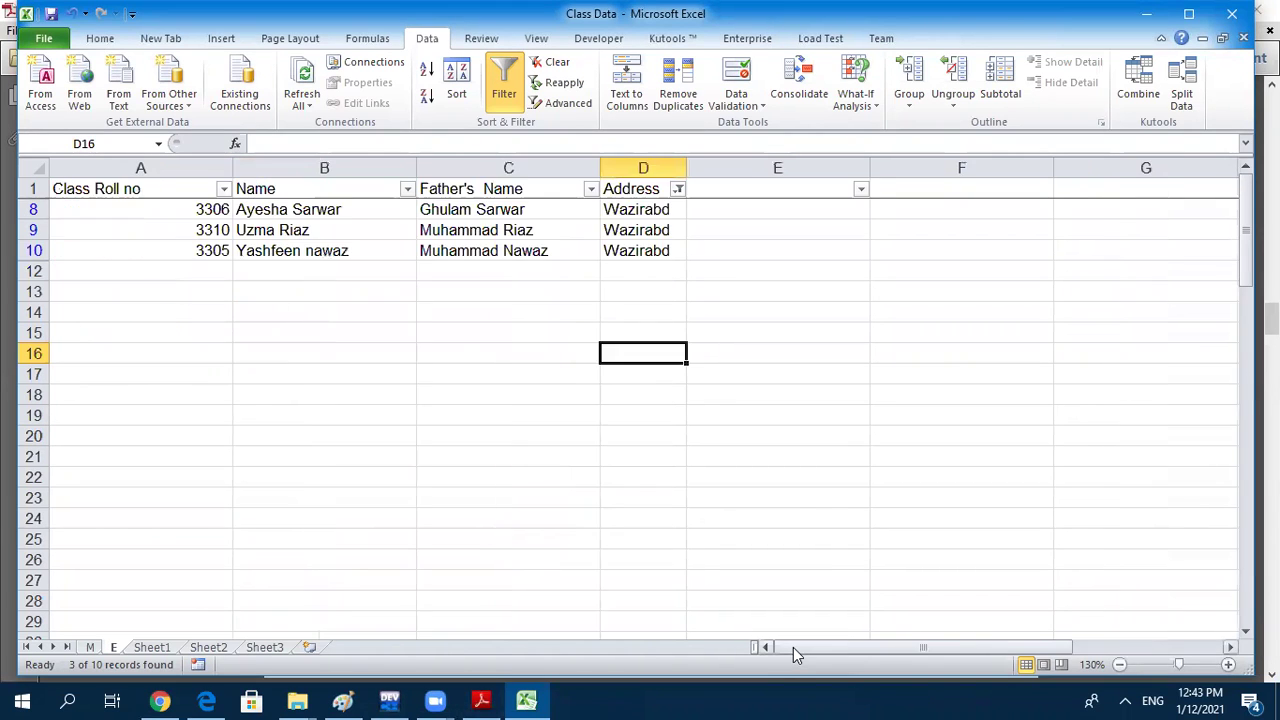
Switch to Adobe Reader, select the Recalculation heading on page 8 and advance the lecture PDF to page 9
mouse_move(481, 699)
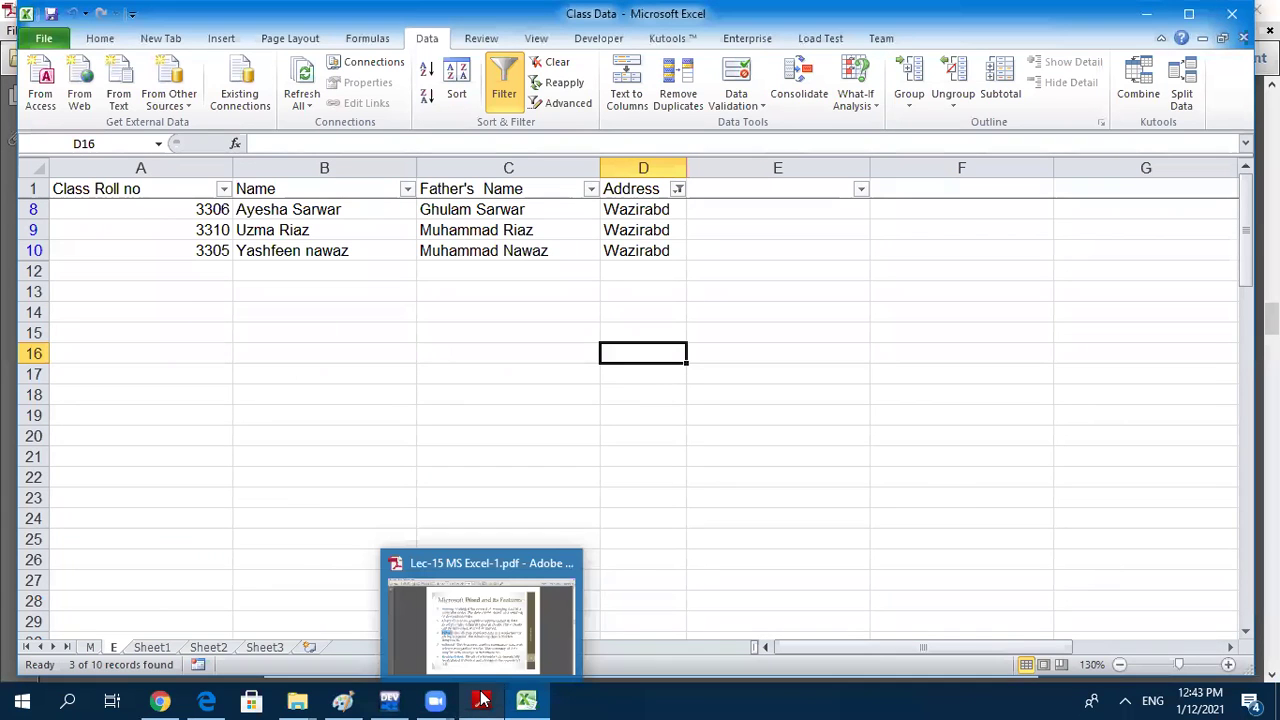
left_click(404, 615)
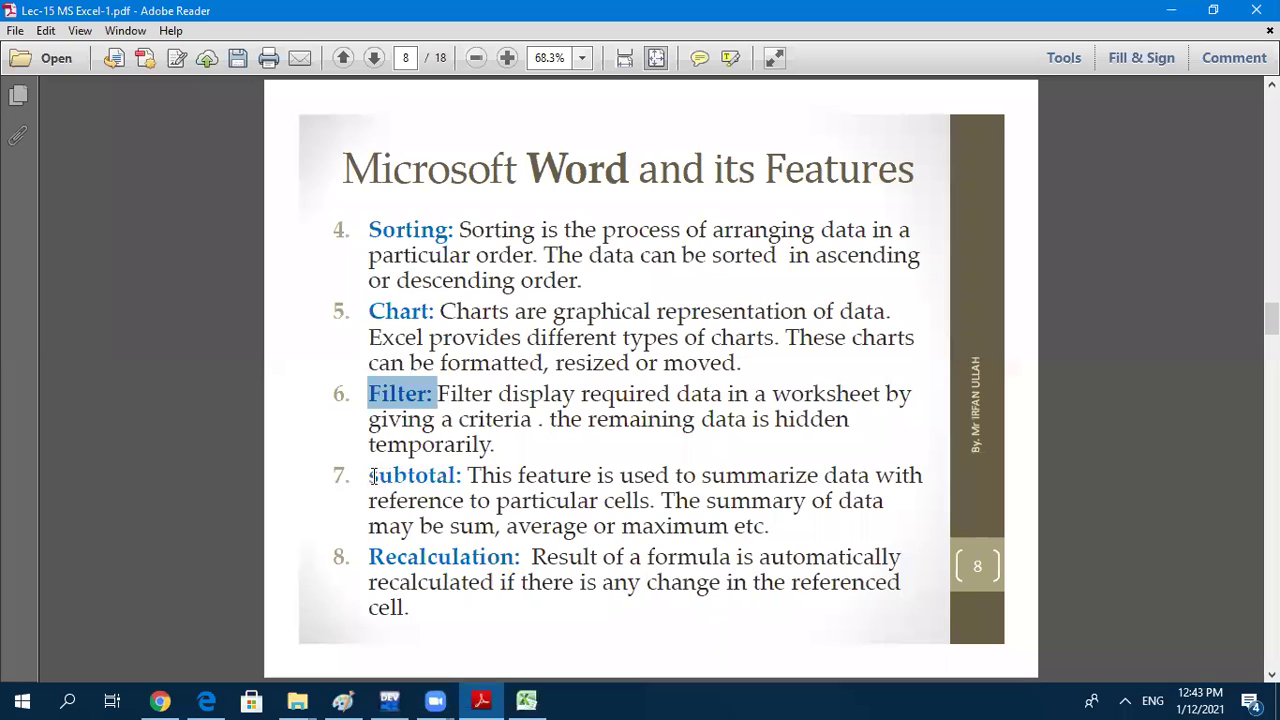
left_click_drag(369, 553, 533, 557)
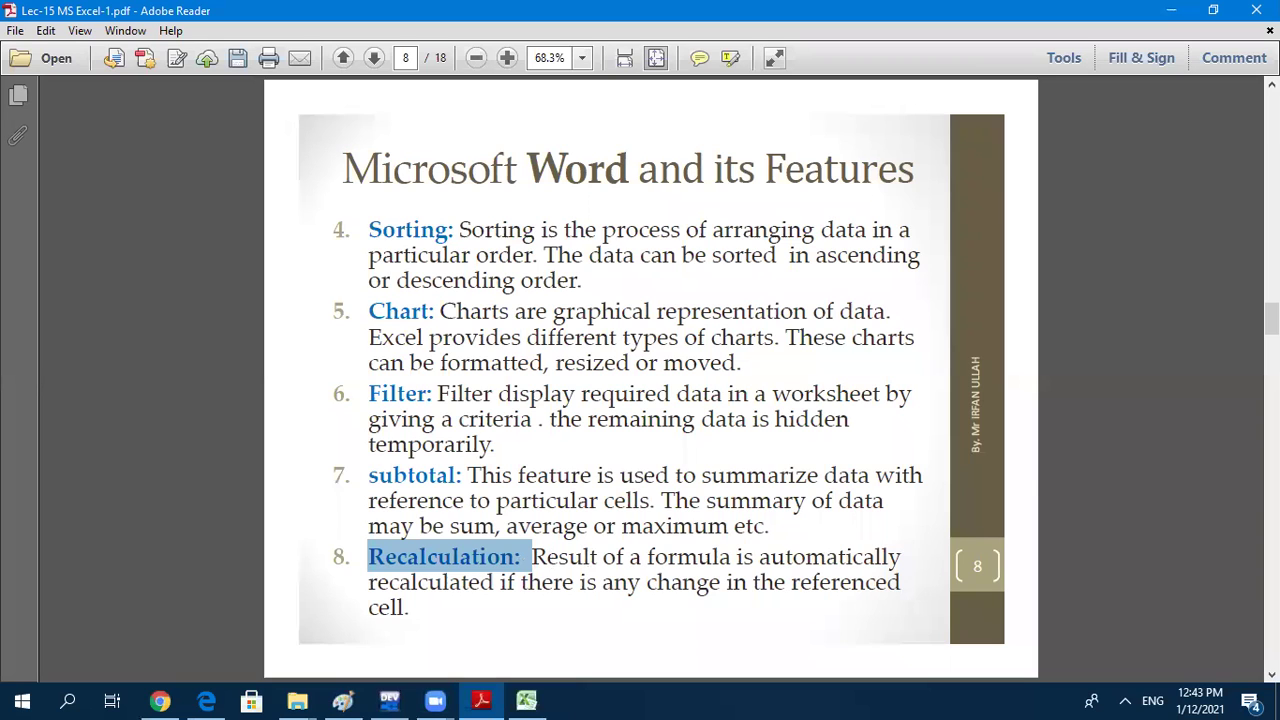
scroll(650, 378, "down", 1)
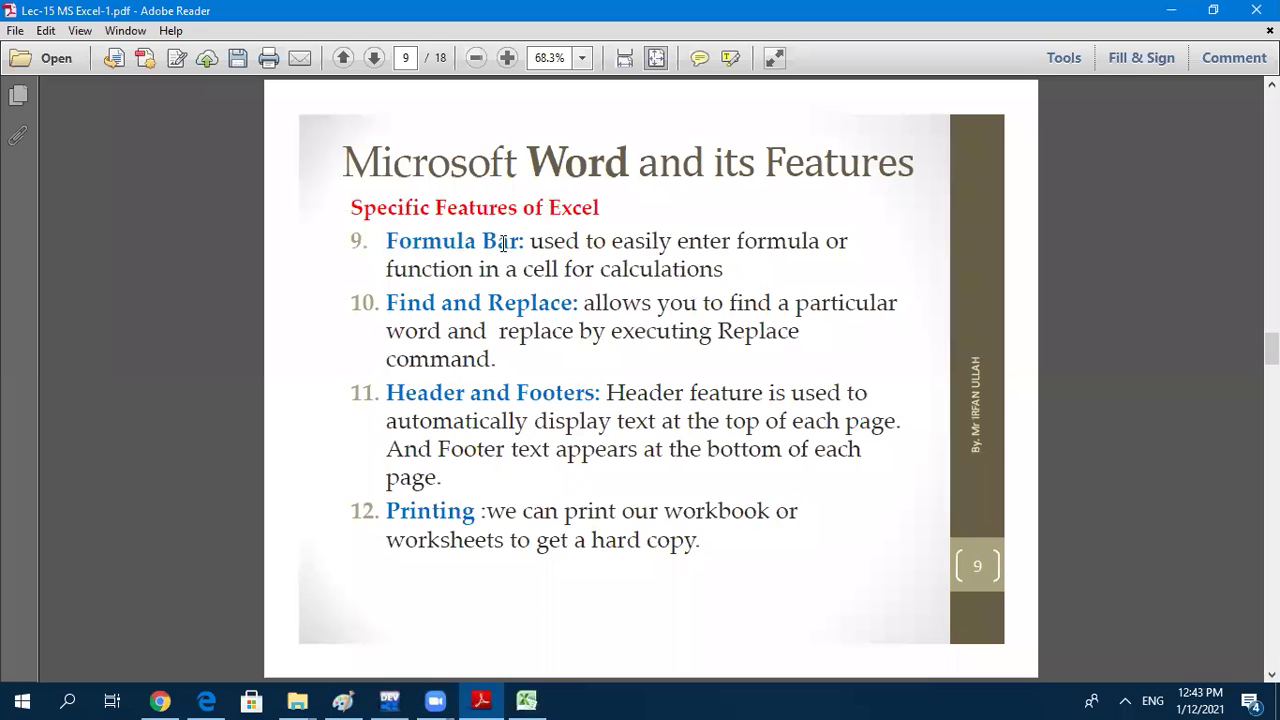
Switch to Excel and inspect the formula bar for cells D16, D10 and C10 without changing their contents
left_click(527, 700)
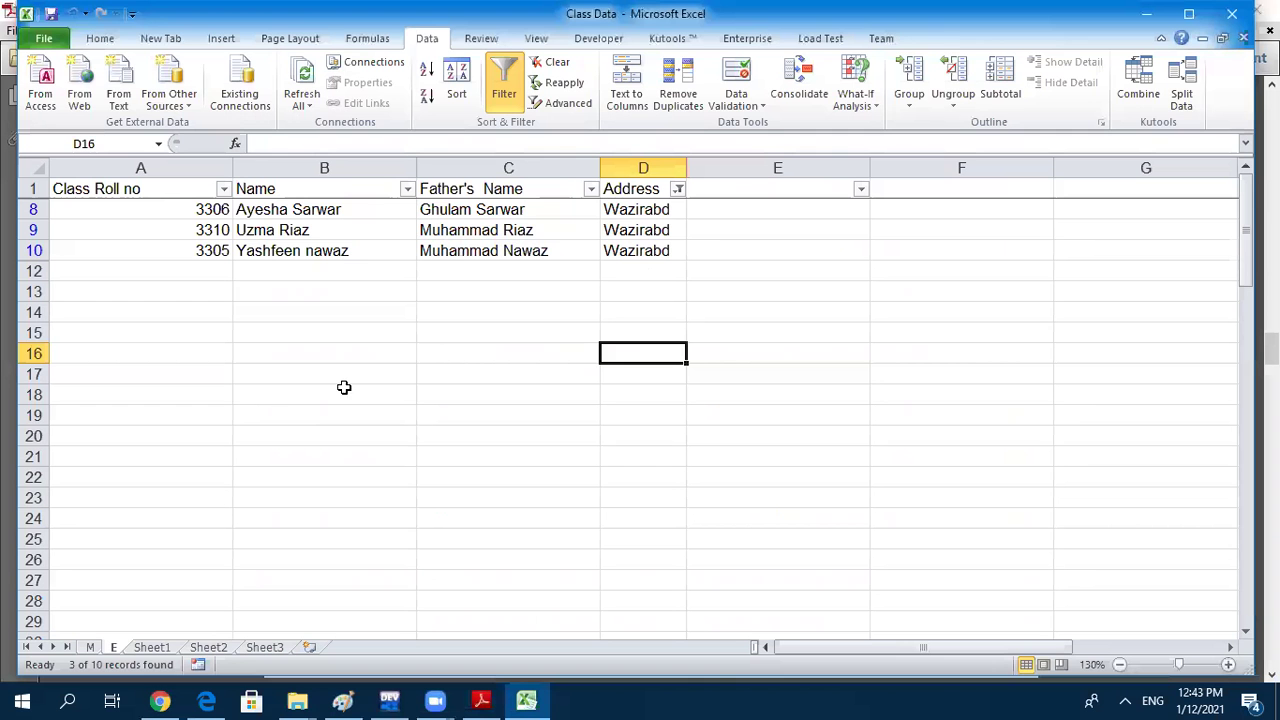
left_click(268, 145)
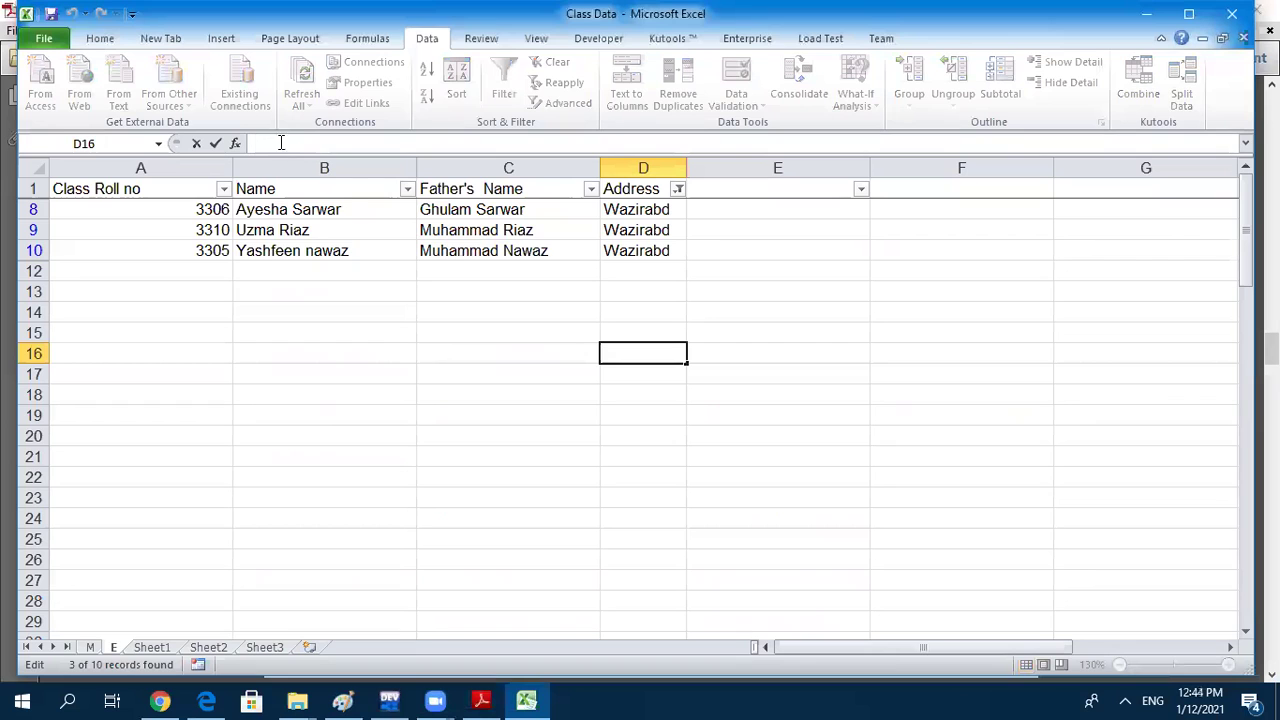
left_click(638, 252)
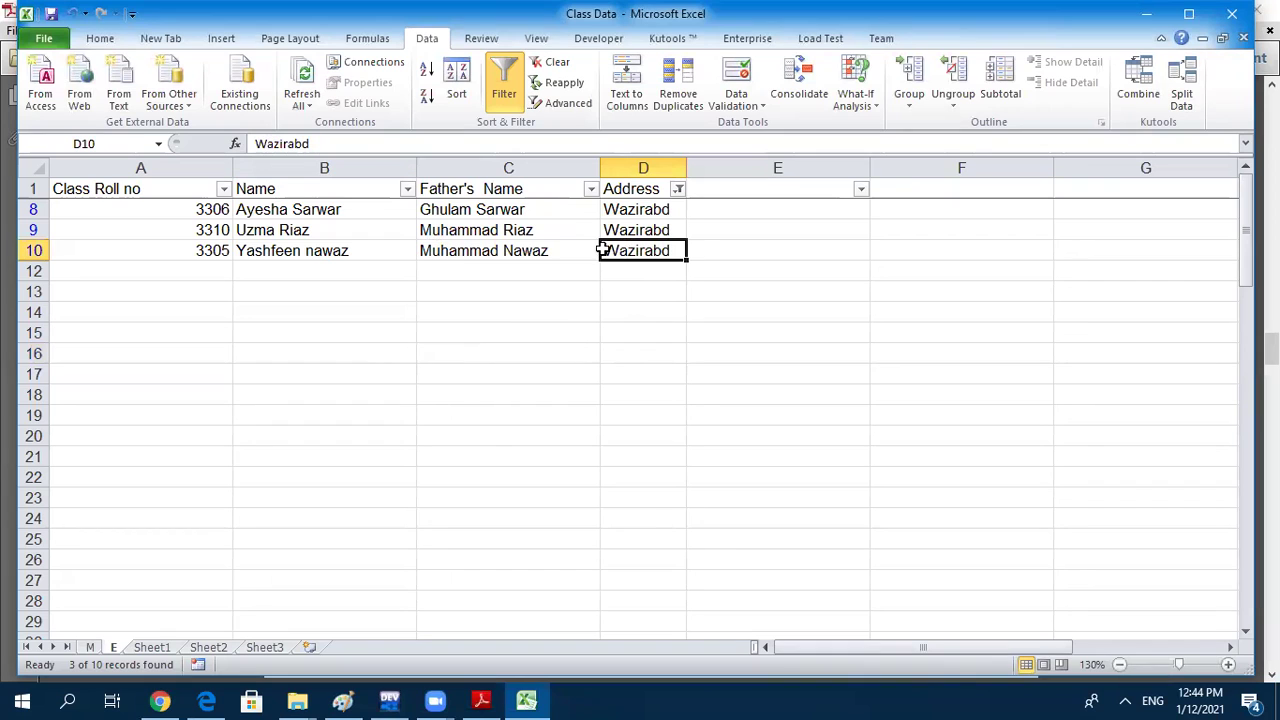
double_click(294, 144)
left_click(540, 251)
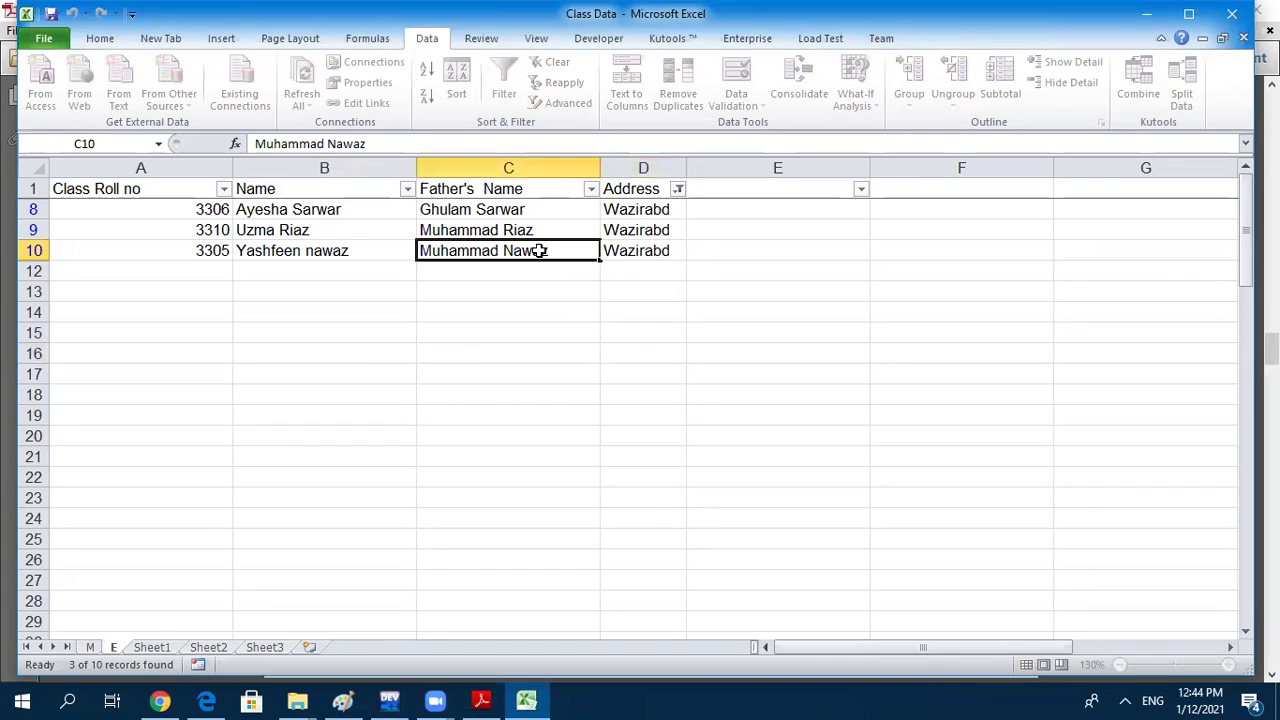
Switch to Adobe Reader and select the Header and Footers and Printing headings on page 9, and the Workbook heading on page 12
left_click(268, 146)
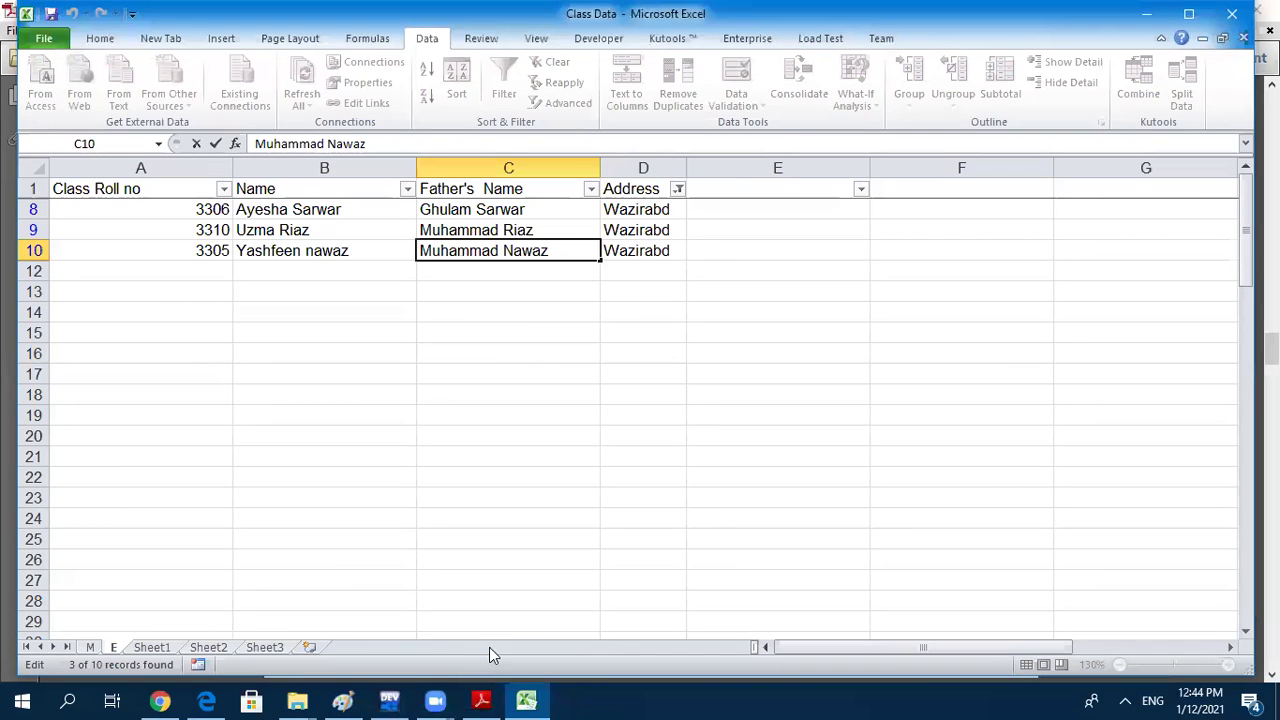
left_click(481, 700)
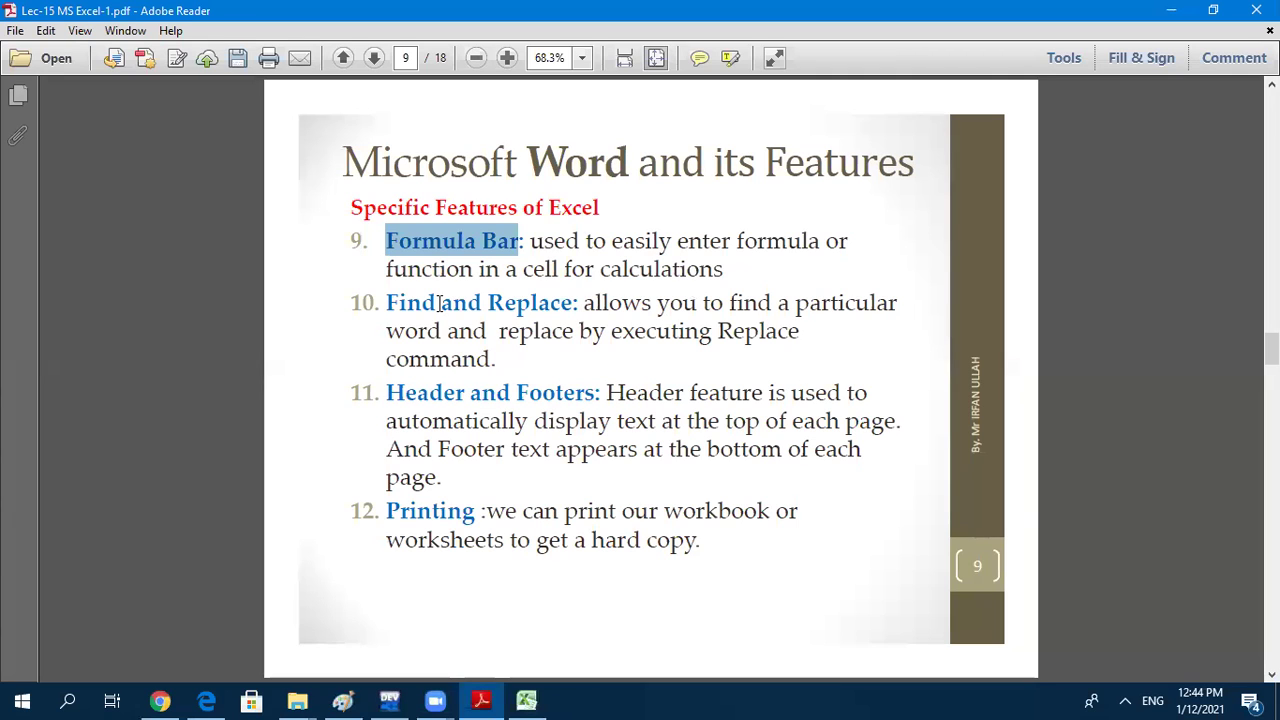
left_click_drag(386, 392, 580, 402)
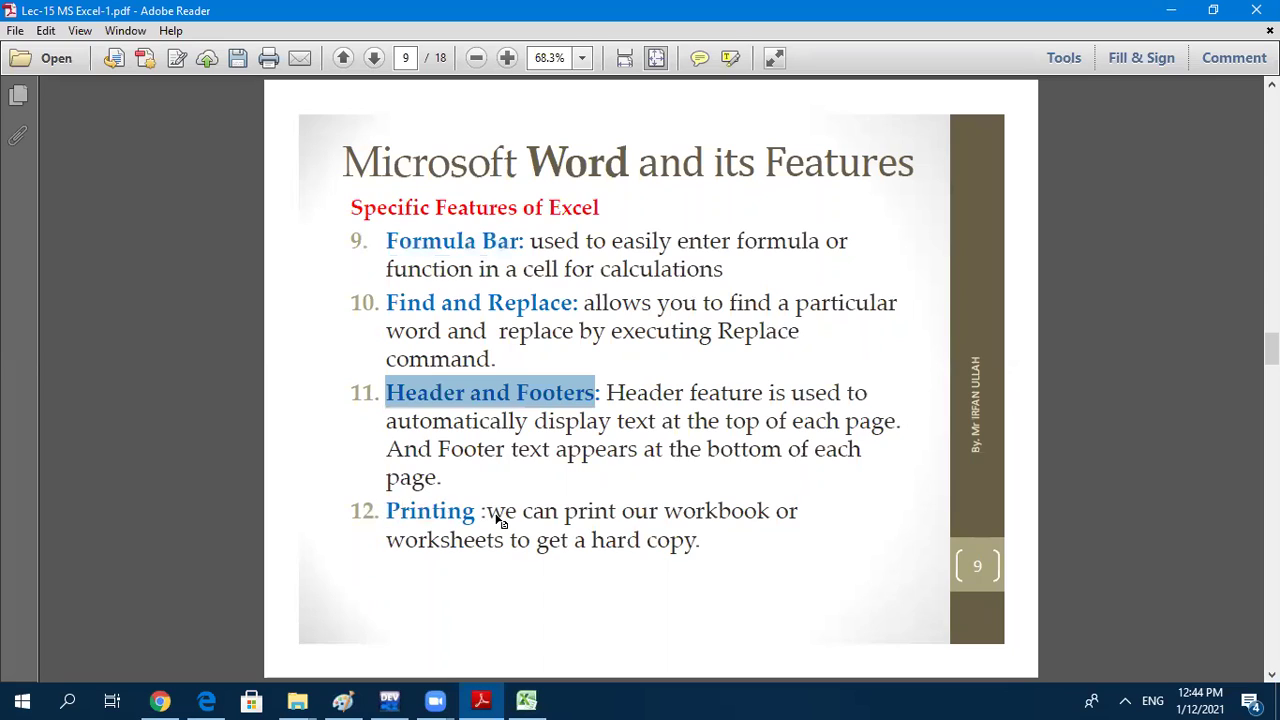
left_click_drag(386, 511, 517, 511)
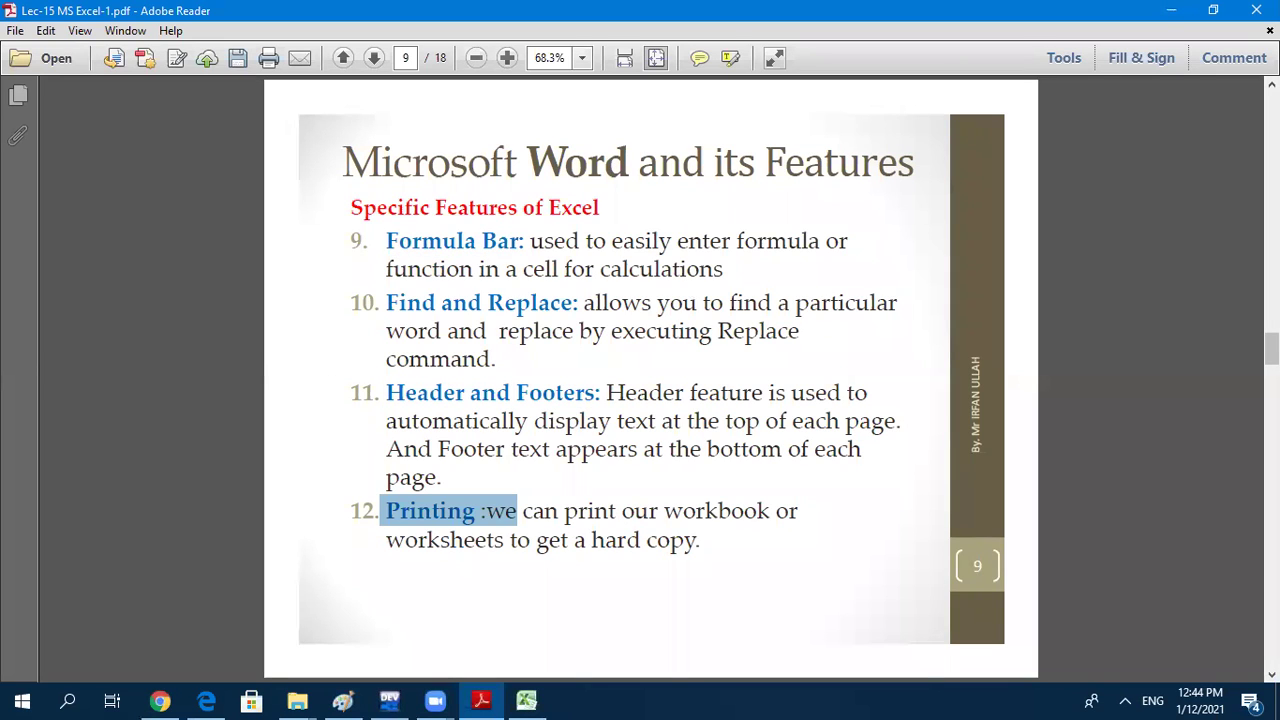
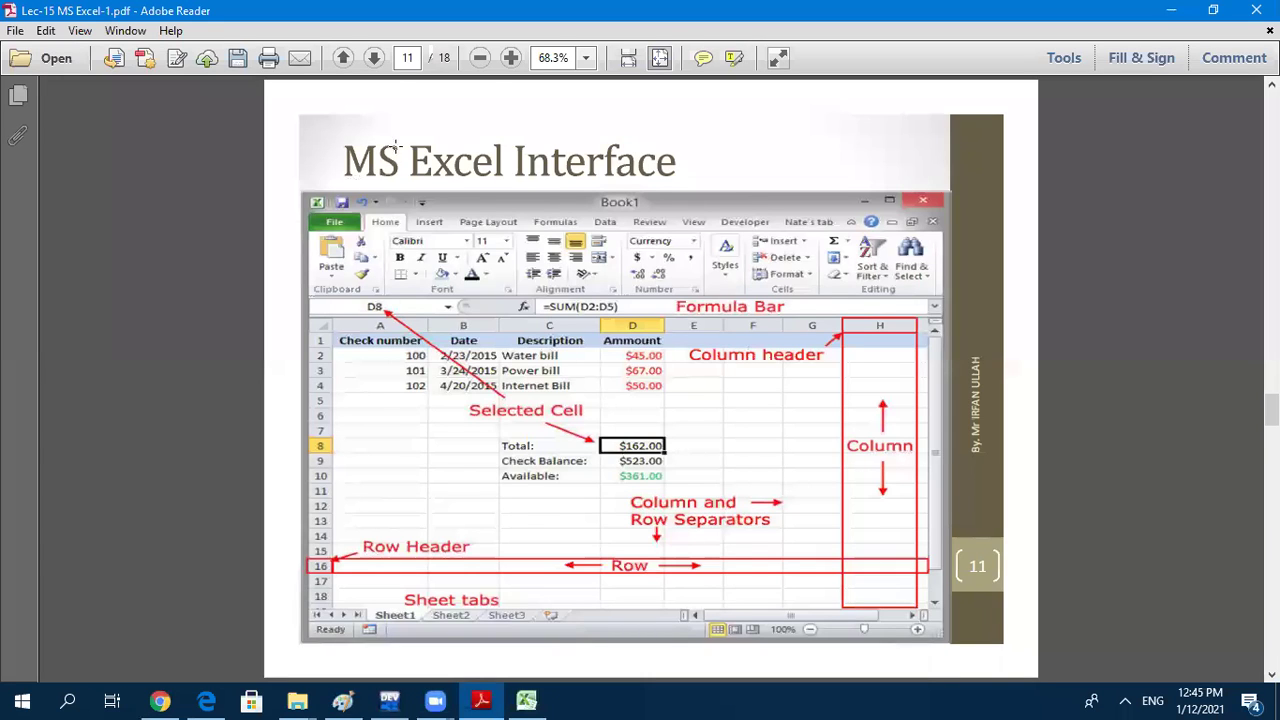
scroll(430, 154, "down", 1)
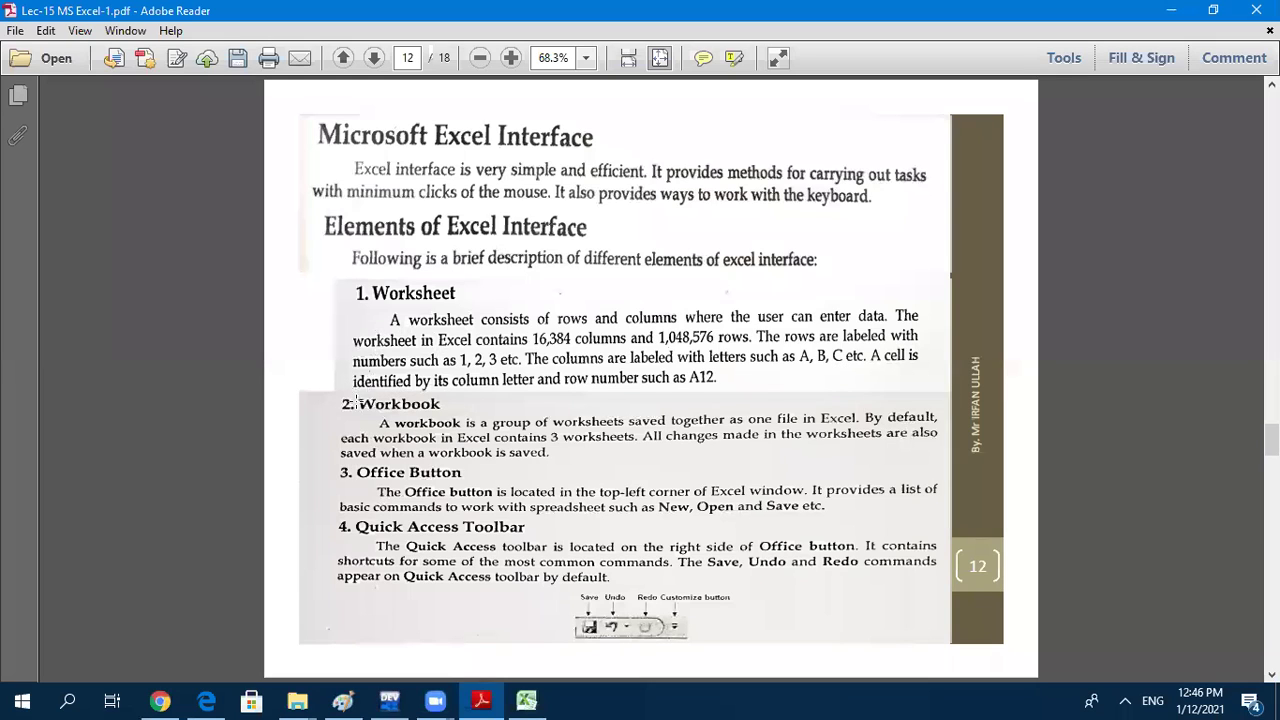
left_click_drag(352, 393, 462, 410)
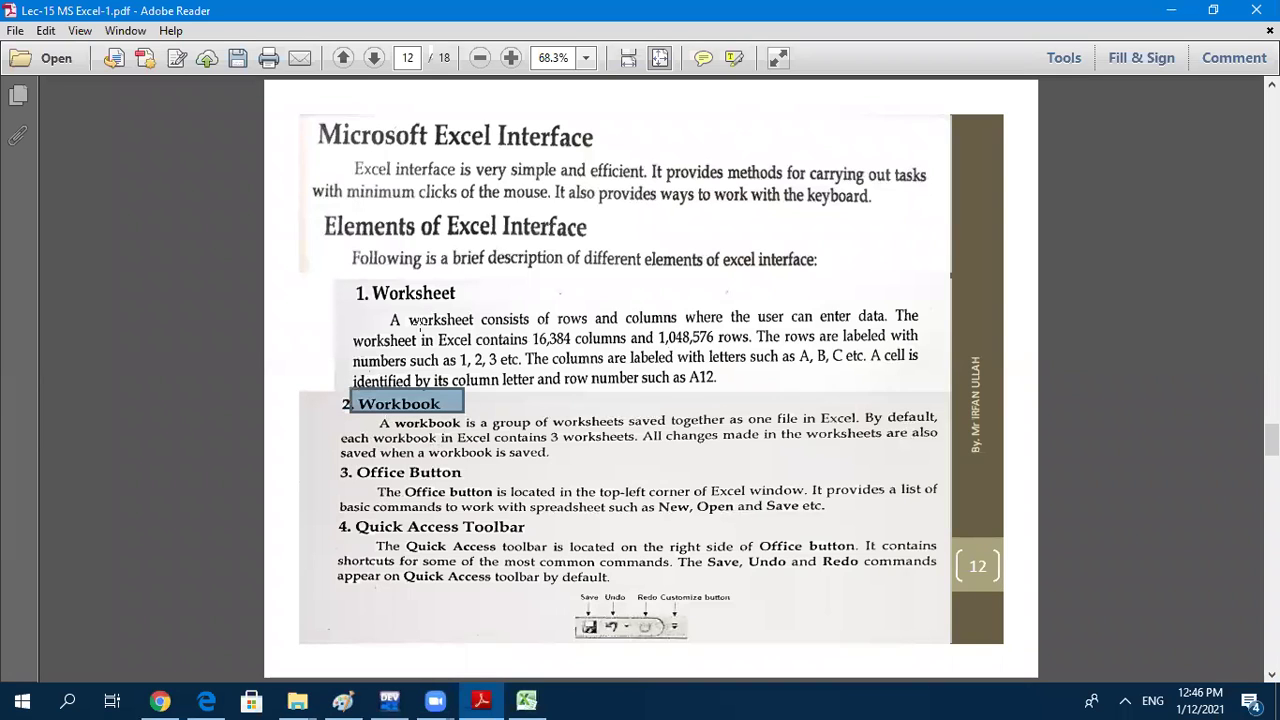
Switch to Excel, leave cell C10 without changing it, and view Sheet3 and Sheet1 of the workbook
left_click(526, 700)
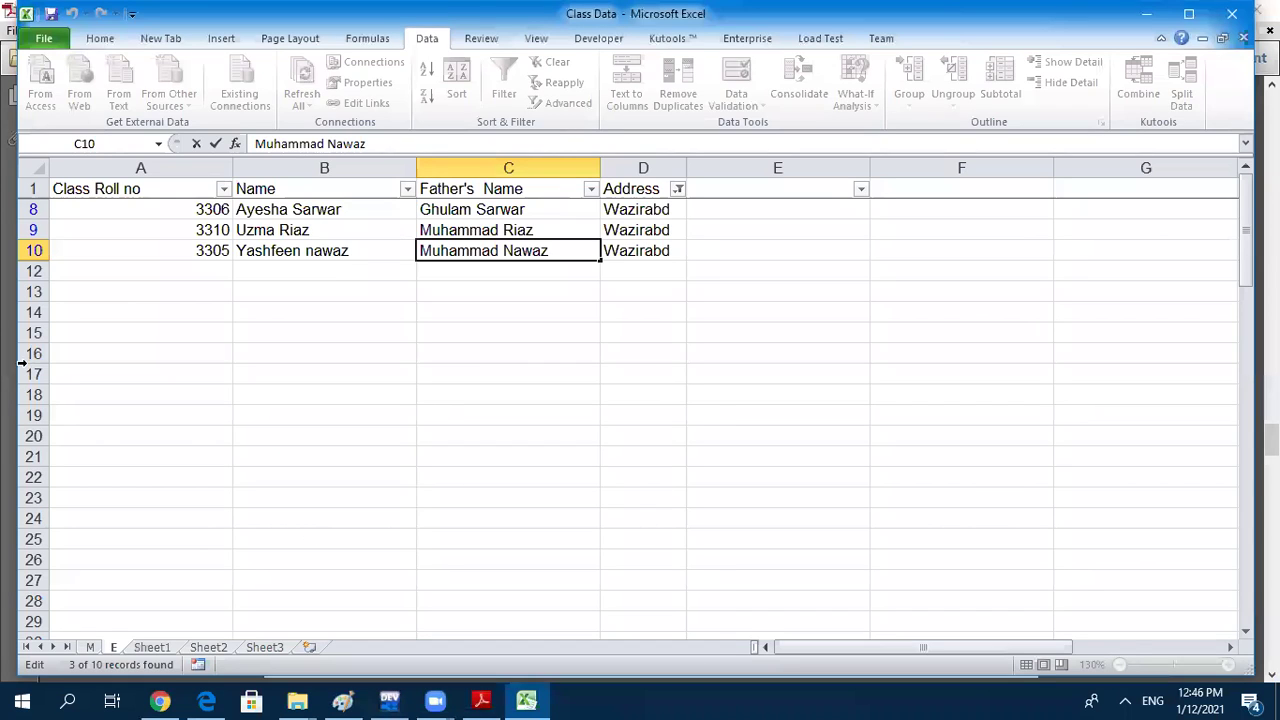
left_click(396, 431)
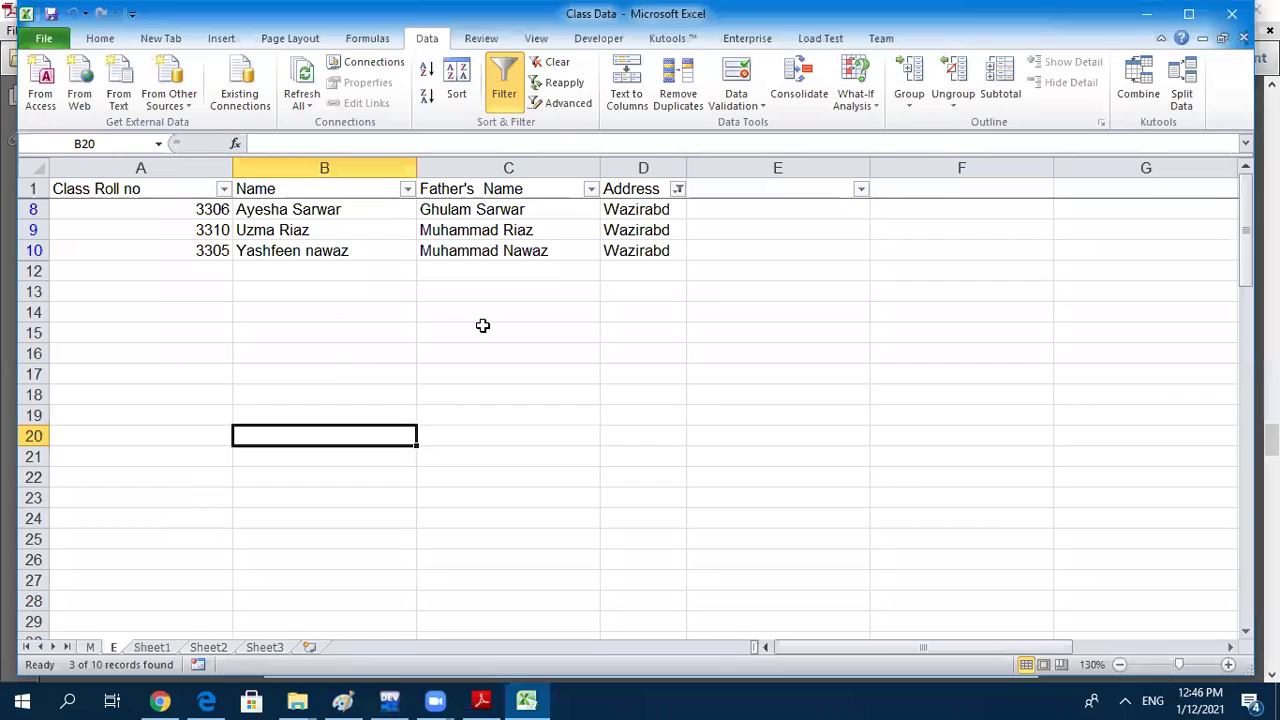
left_click(488, 428)
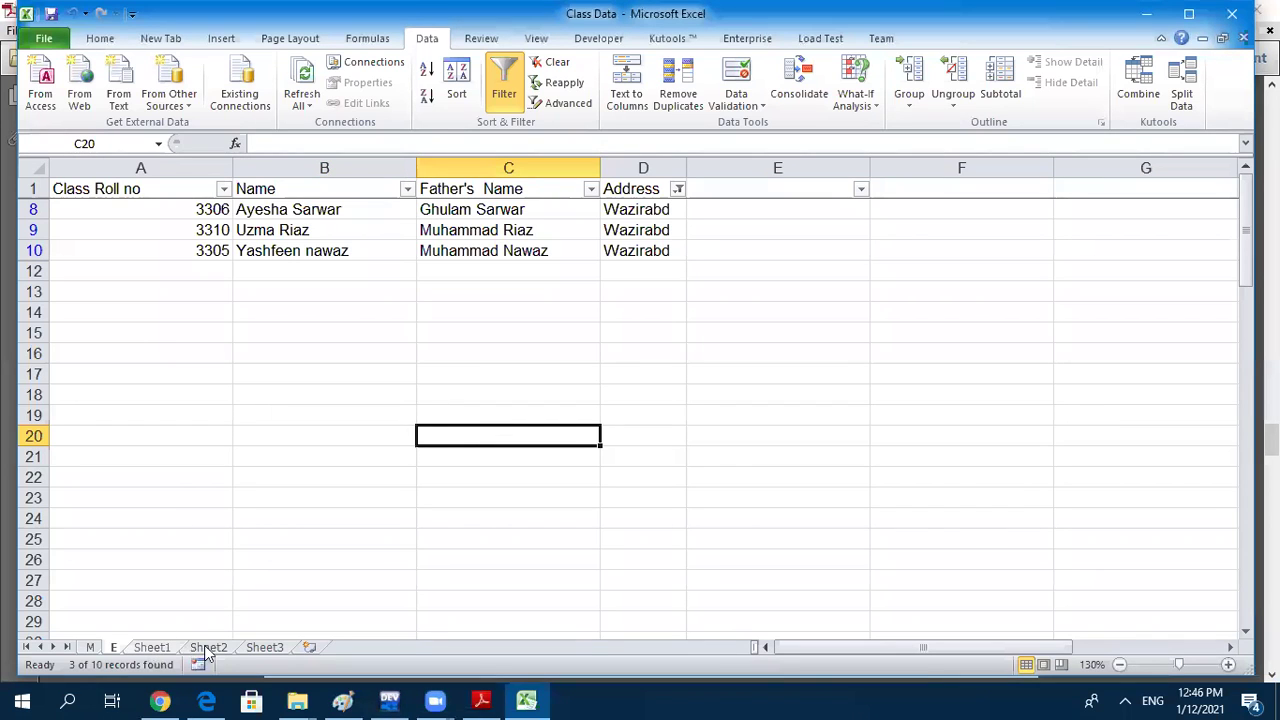
left_click(264, 648)
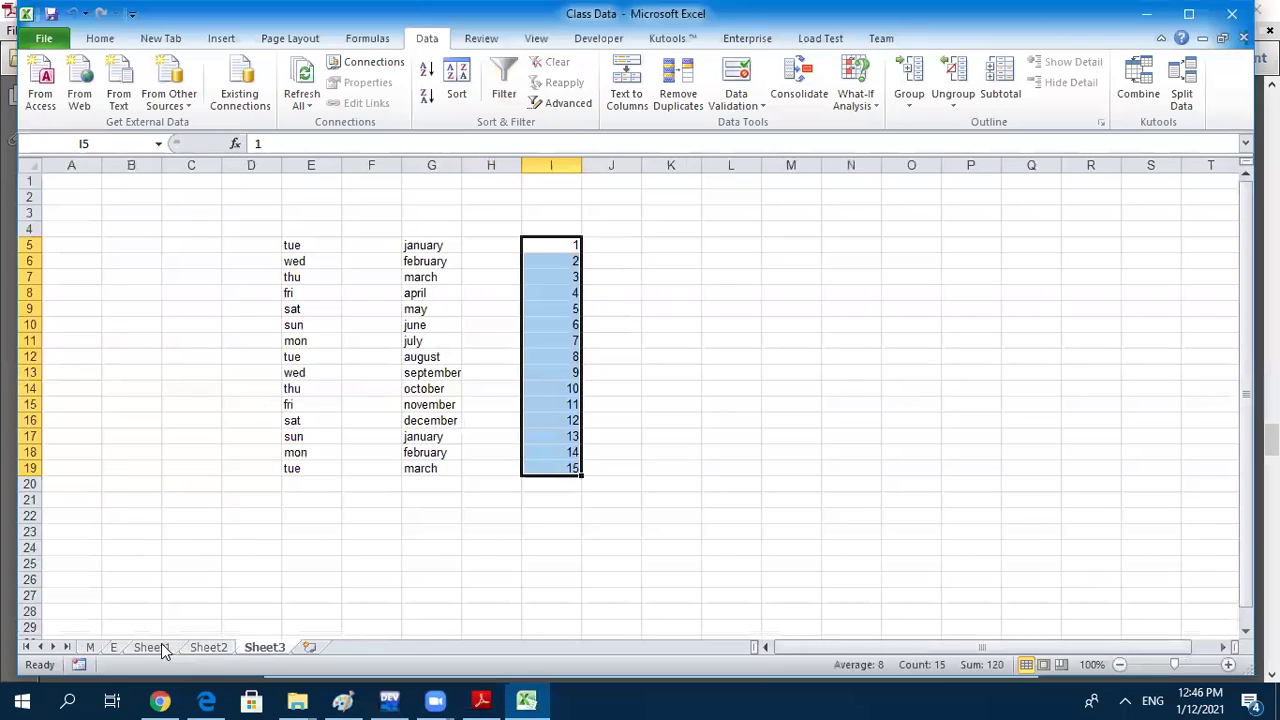
left_click(161, 645)
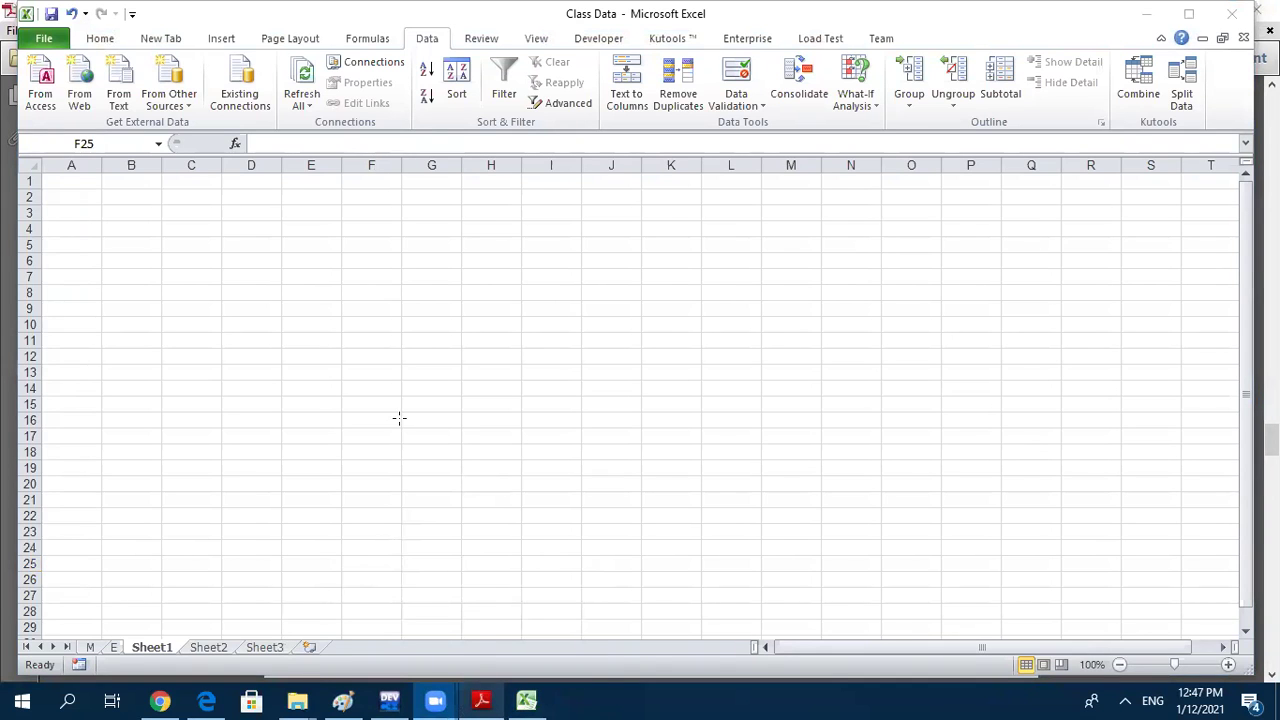
Consult page 12 of the lecture PDF and examine the Quick Access Toolbar customization options in Excel
key("alt+Tab")
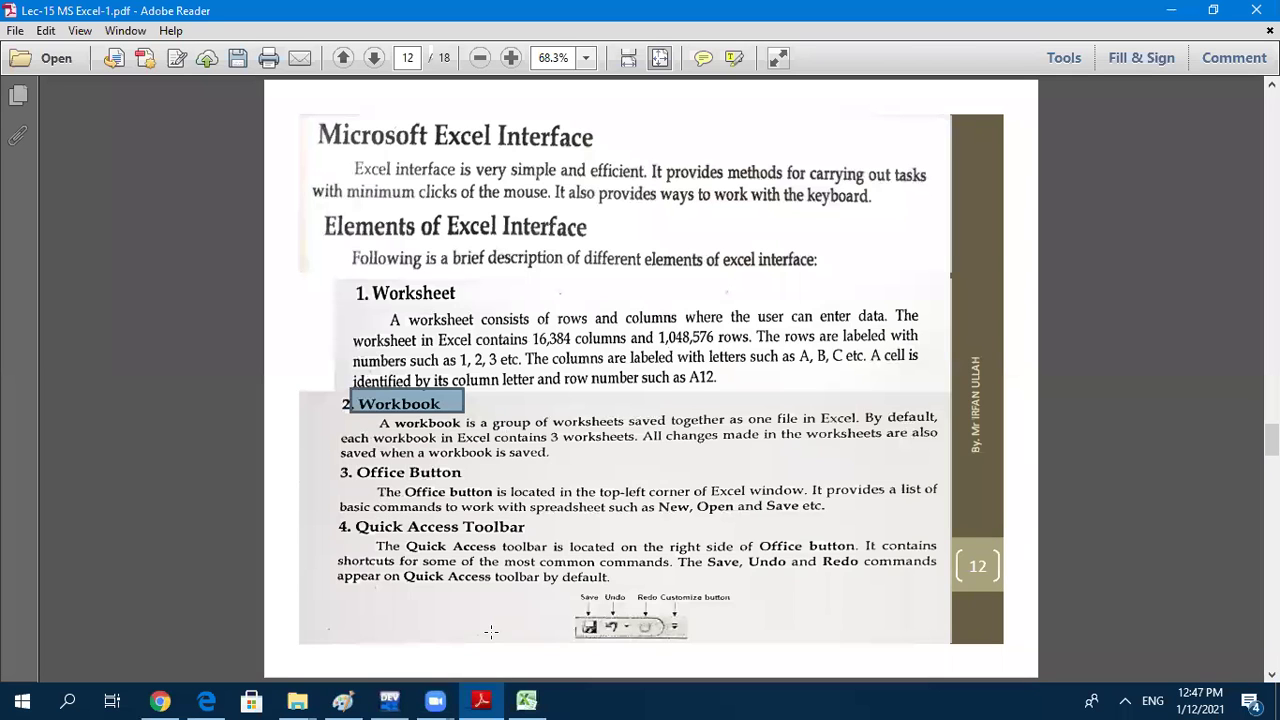
left_click(527, 700)
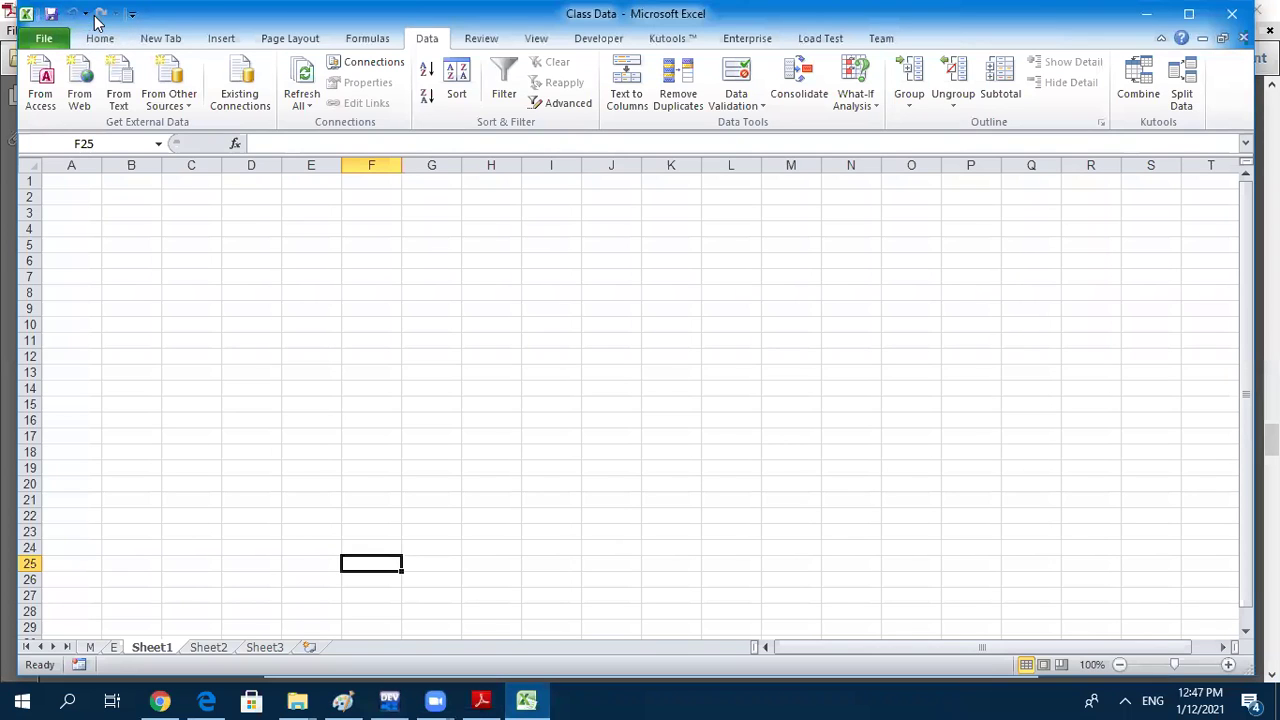
left_click(132, 15)
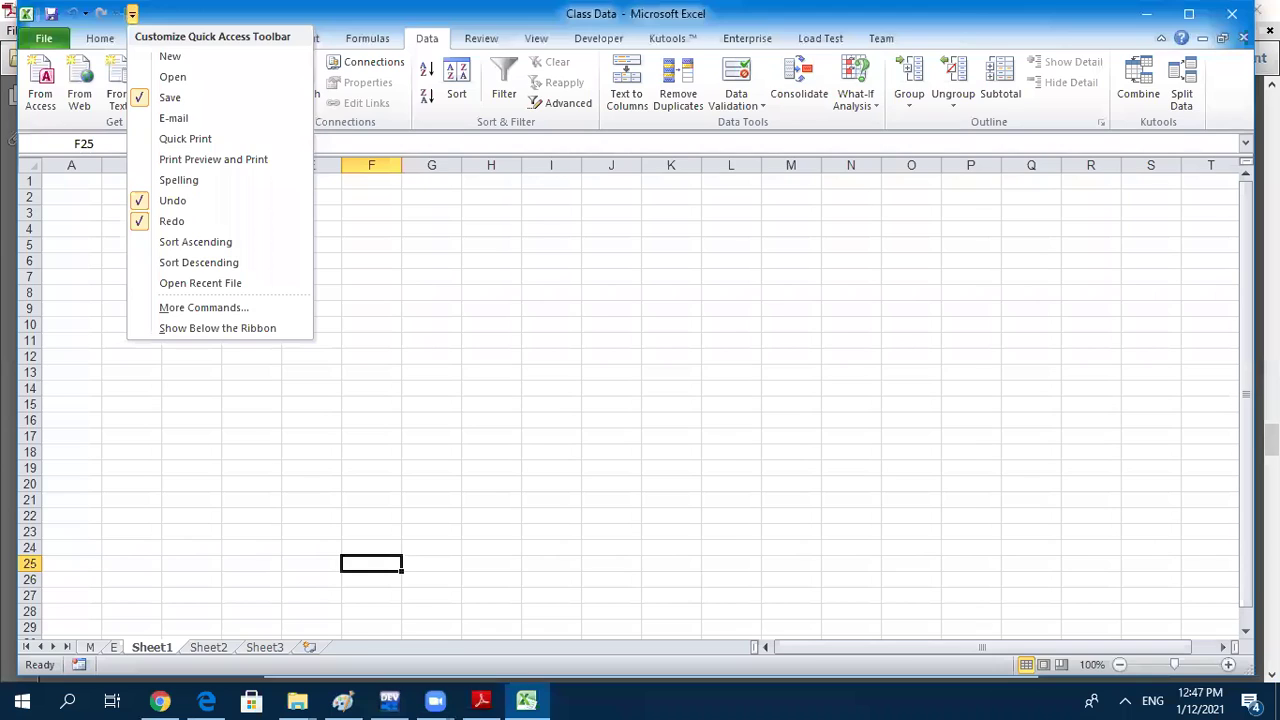
Switch to Adobe Reader, advance the lecture PDF to page 13, and switch to Excel to examine its title bar
key("alt+Tab")
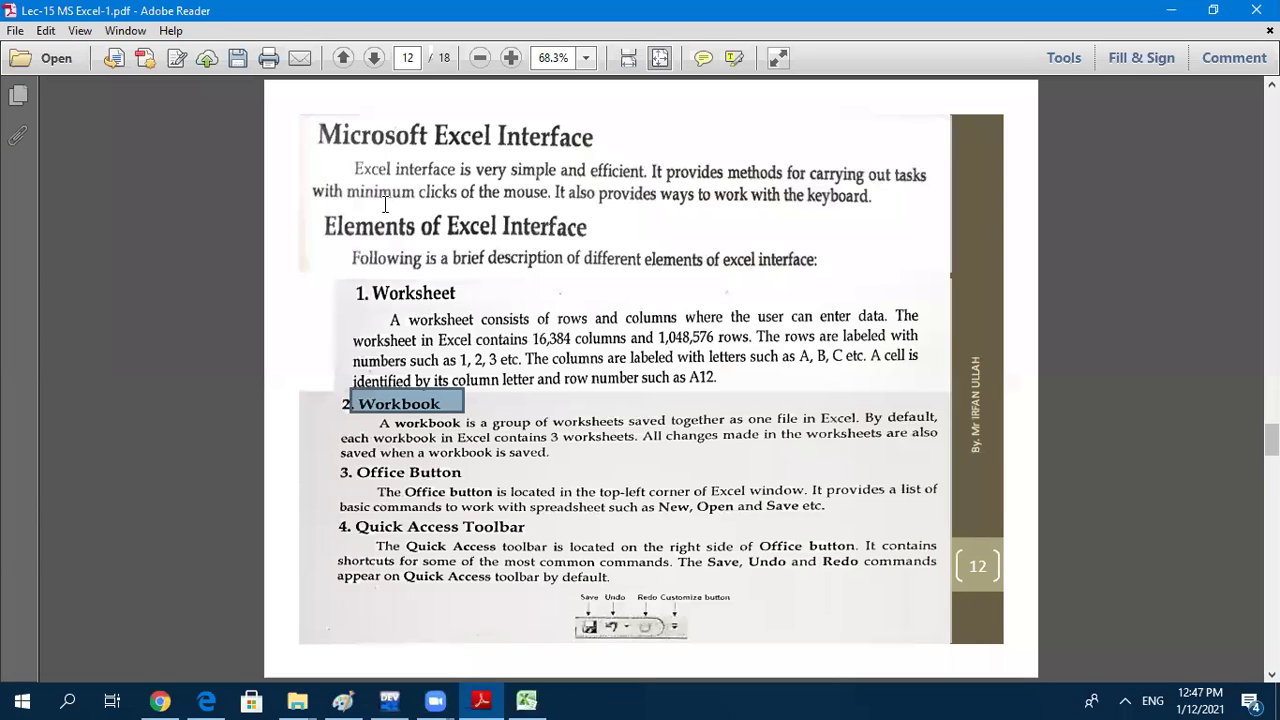
scroll(742, 265, "down", 1)
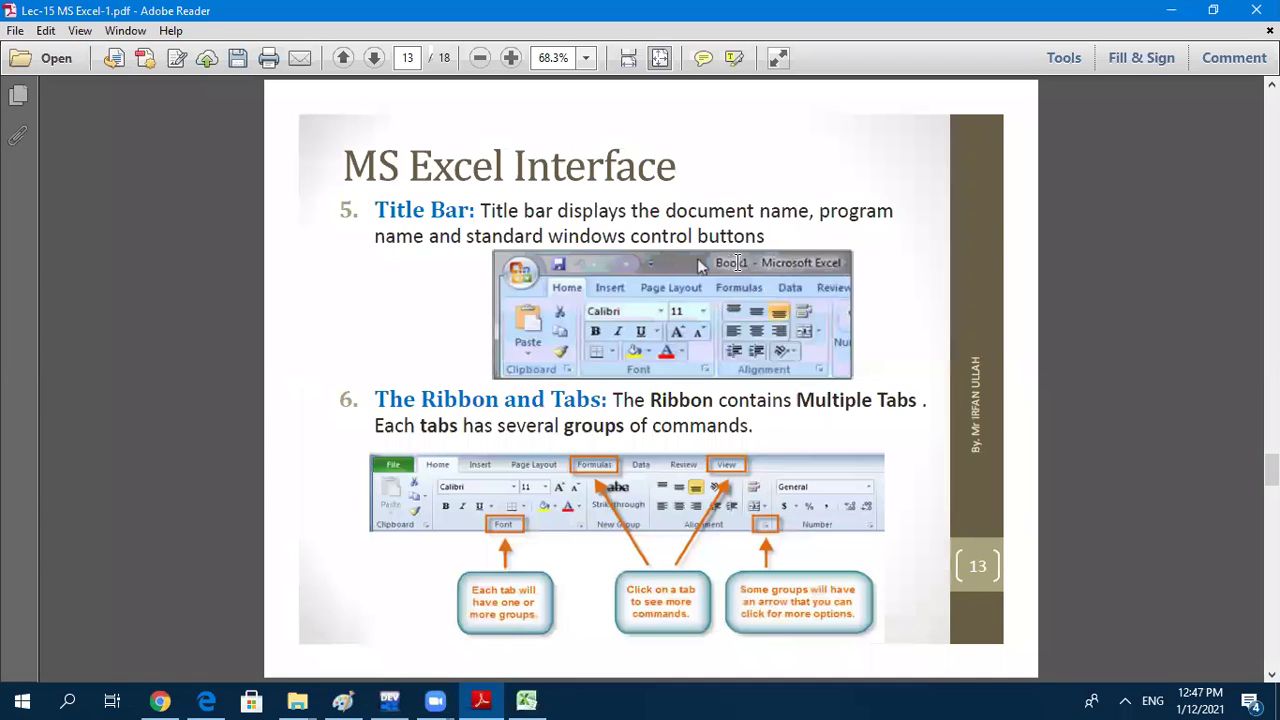
left_click(526, 700)
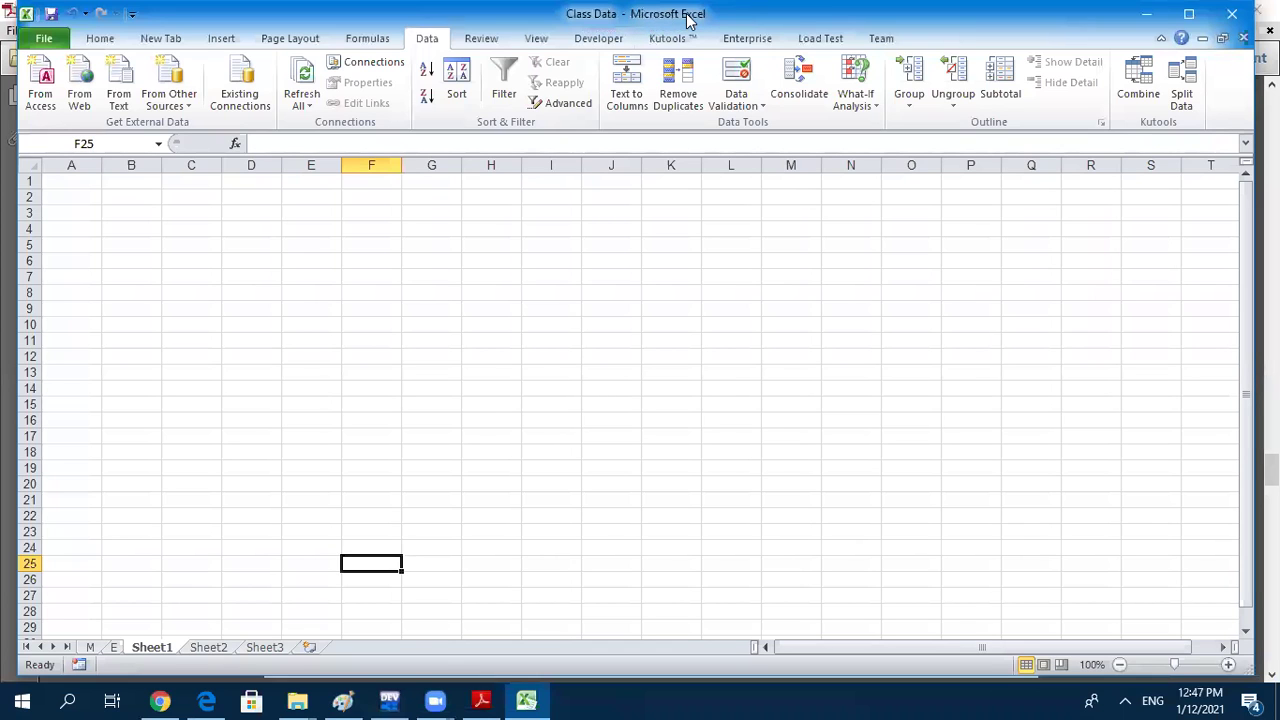
Switch to Adobe Reader, advance the lecture PDF to page 14 and select the Formula Bar heading
left_click(480, 699)
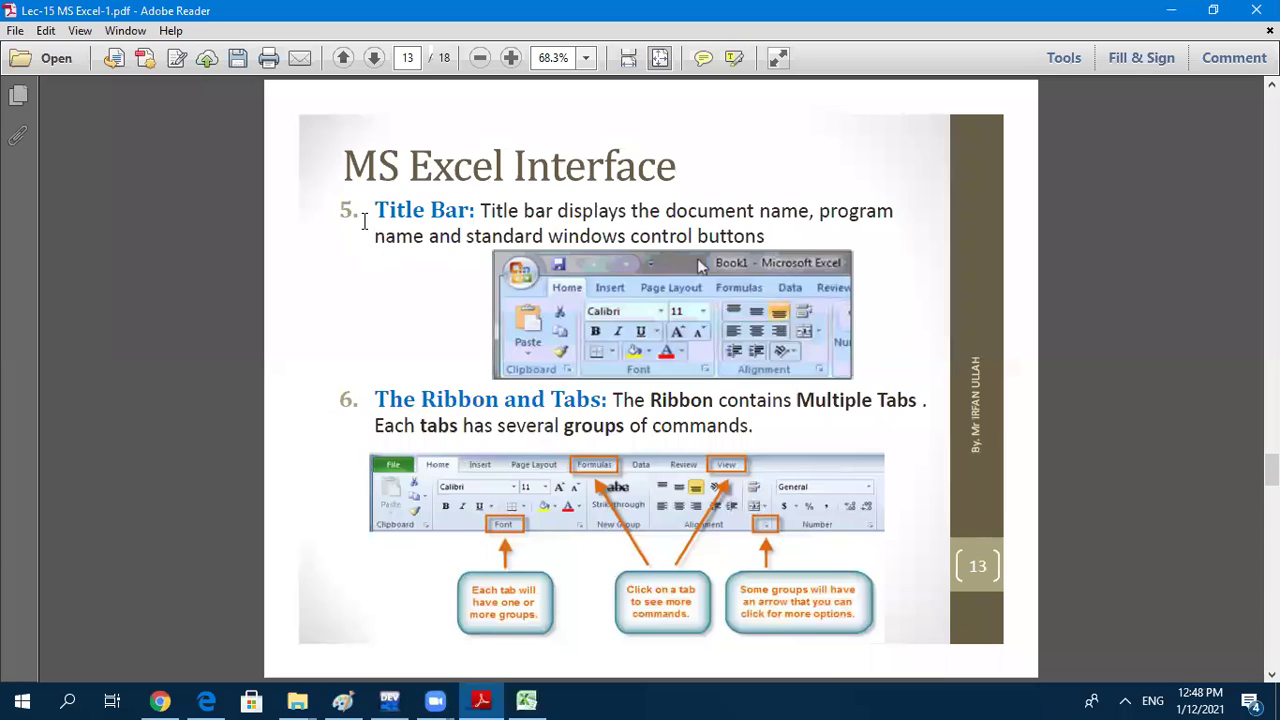
scroll(364, 221, "down", 1)
left_click_drag(488, 217, 362, 216)
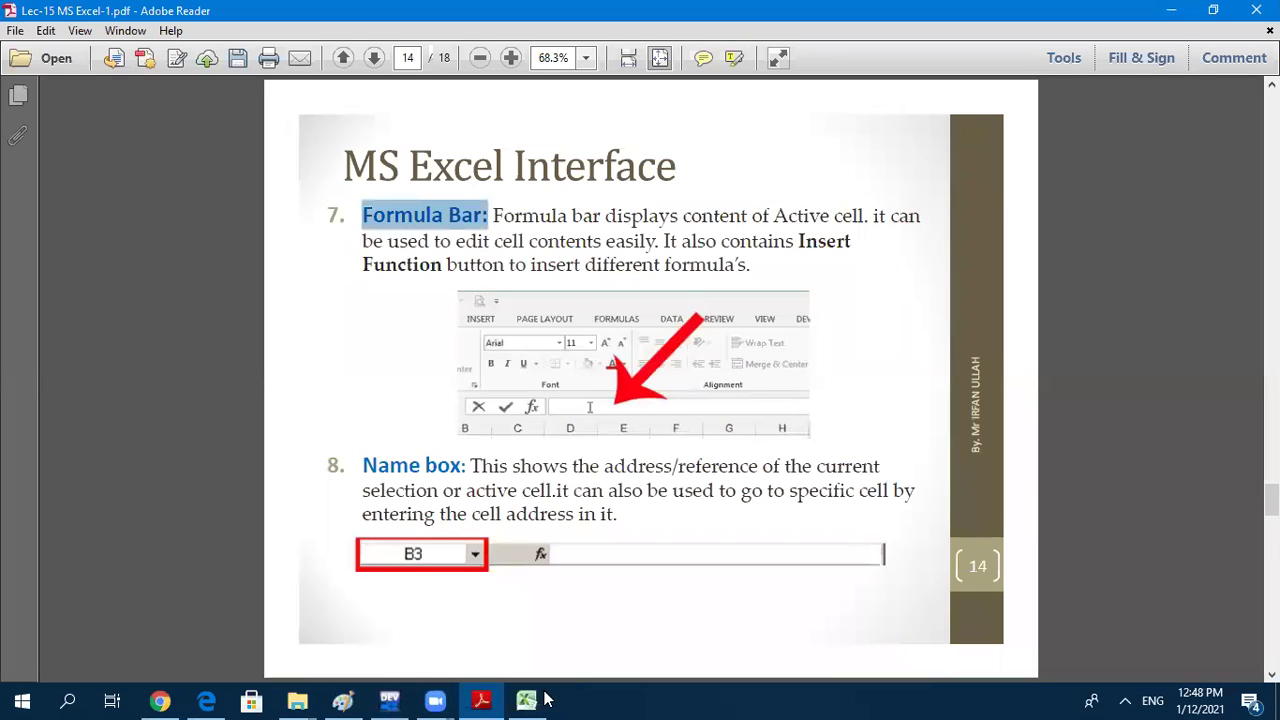
Switch to Excel, inspect the formula bar for empty cell F25 on Sheet1, and select cell I10
left_click(527, 700)
left_click(277, 146)
left_click_drag(969, 647, 880, 648)
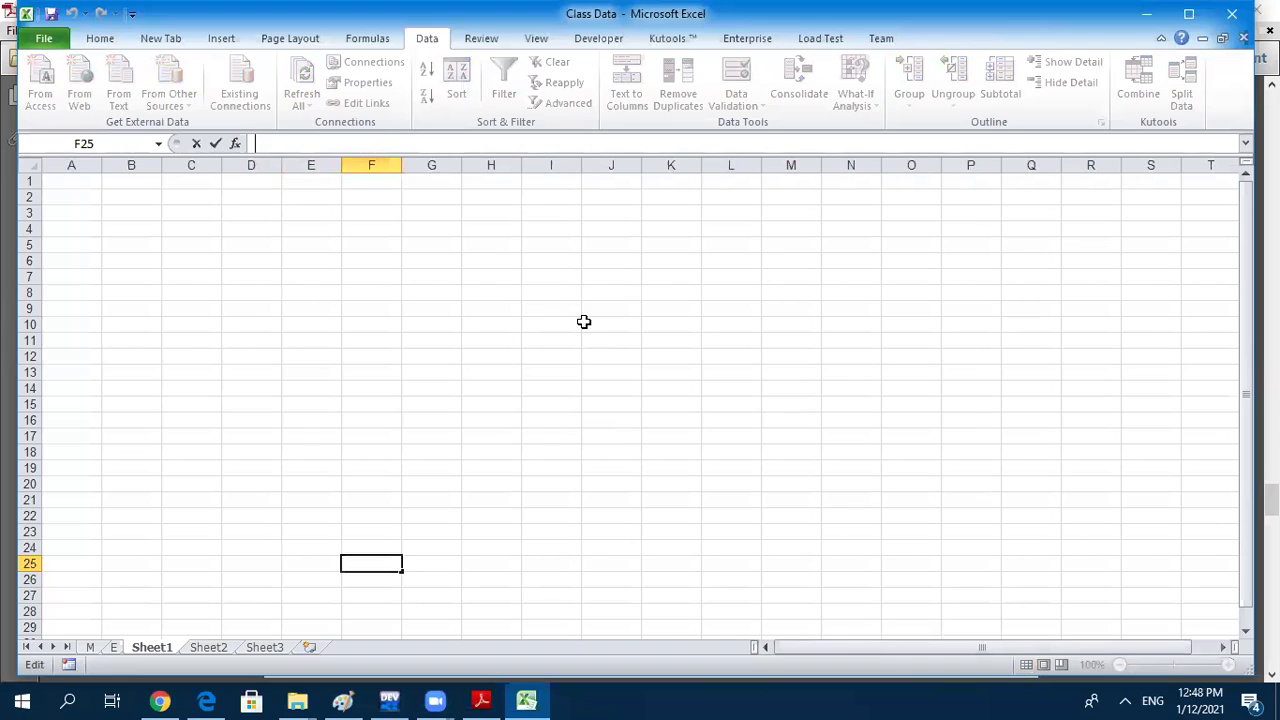
left_click(560, 318)
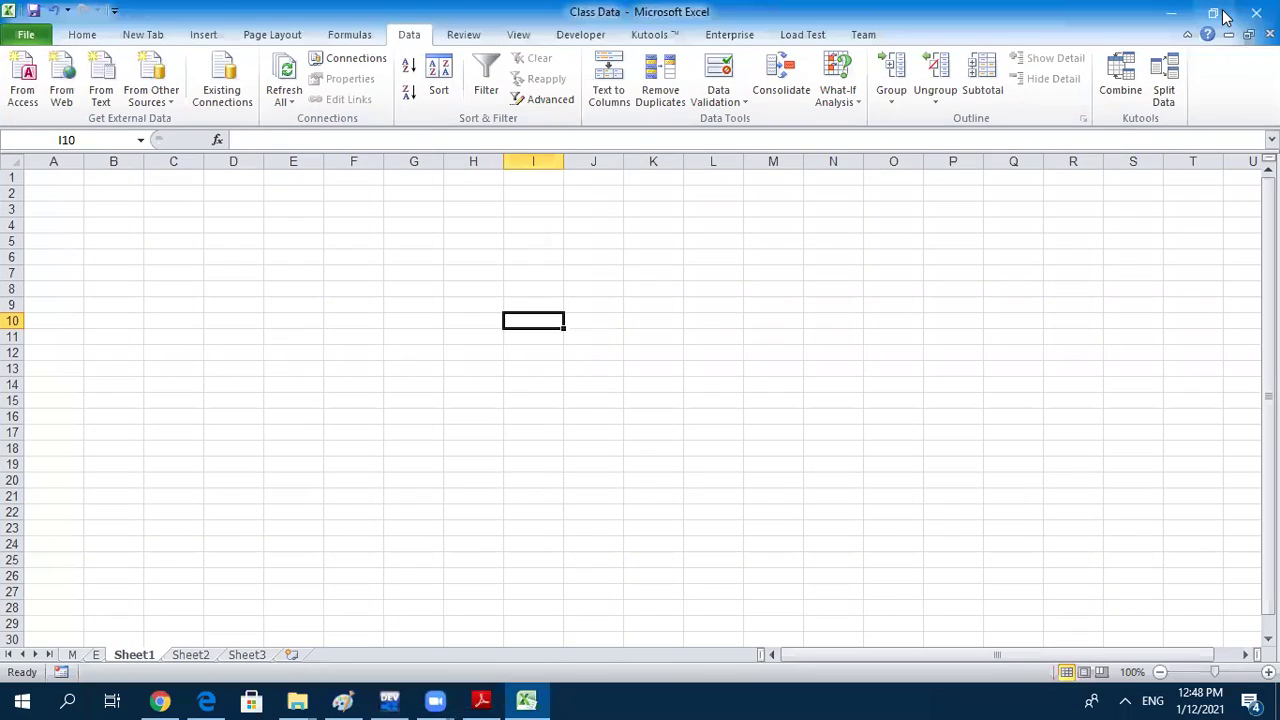
Restore the Class Data workbook to a smaller separate window inside Excel, with Sheet3 displayed
left_click(1189, 15)
left_click(1213, 13)
left_click(1222, 40)
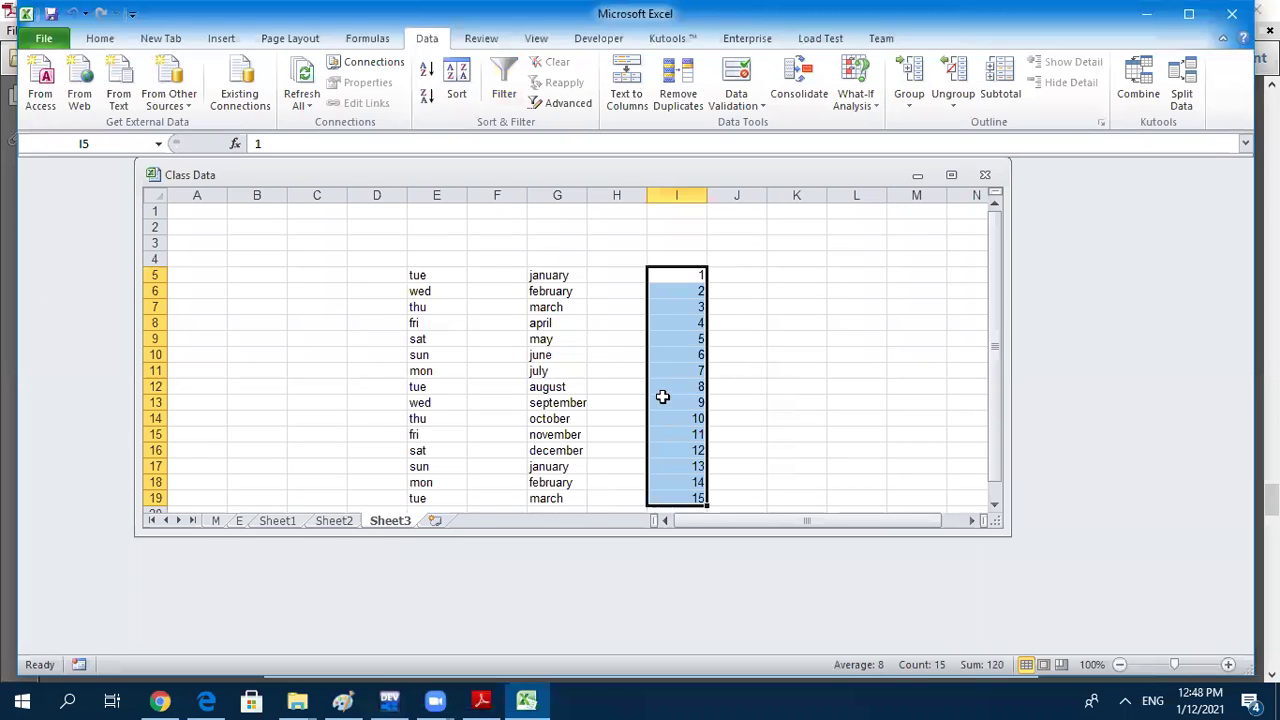
Inspect the formula bar for Sheet3 cells I10, E7 and G8 without changing their contents
left_click(679, 357)
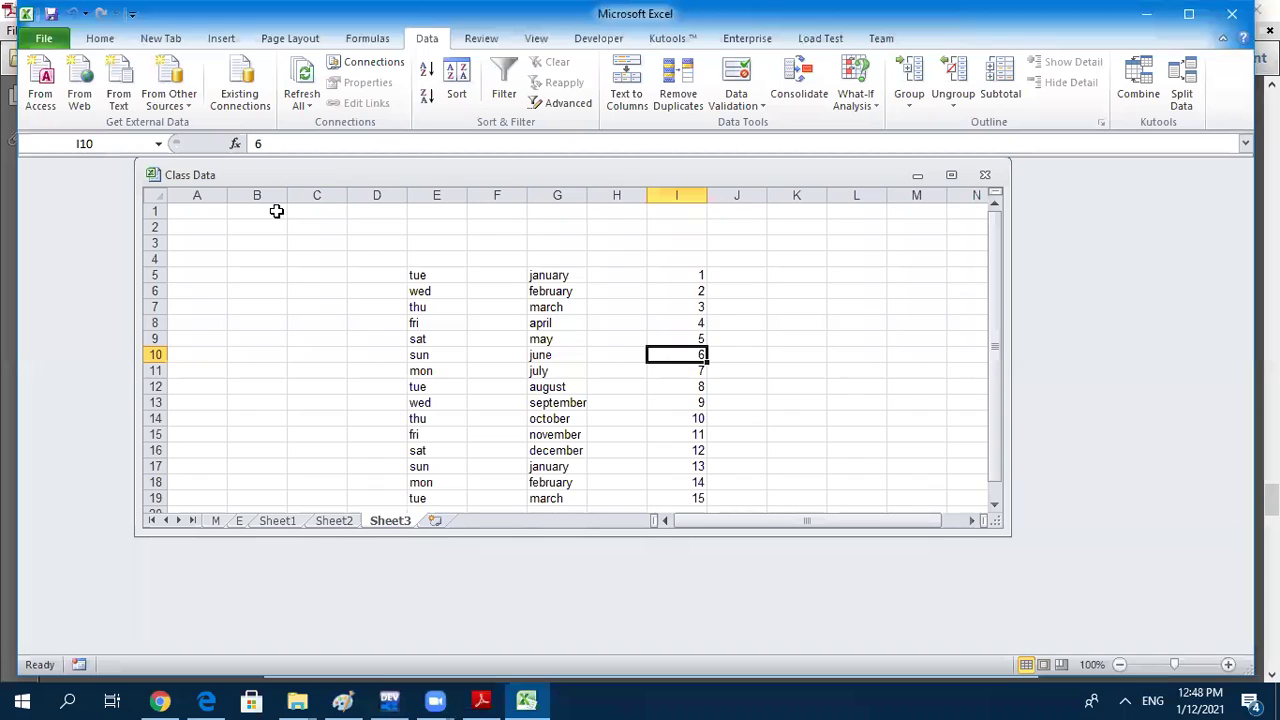
left_click(269, 143)
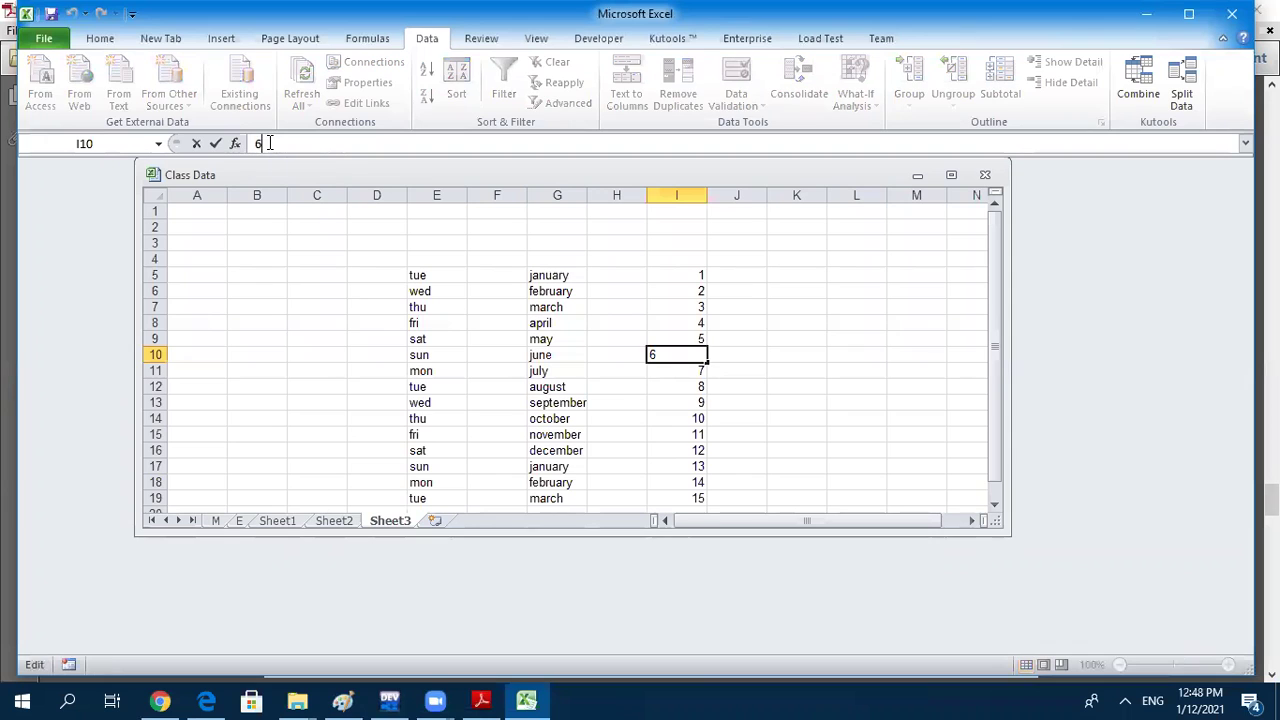
left_click(438, 350)
left_click(439, 303)
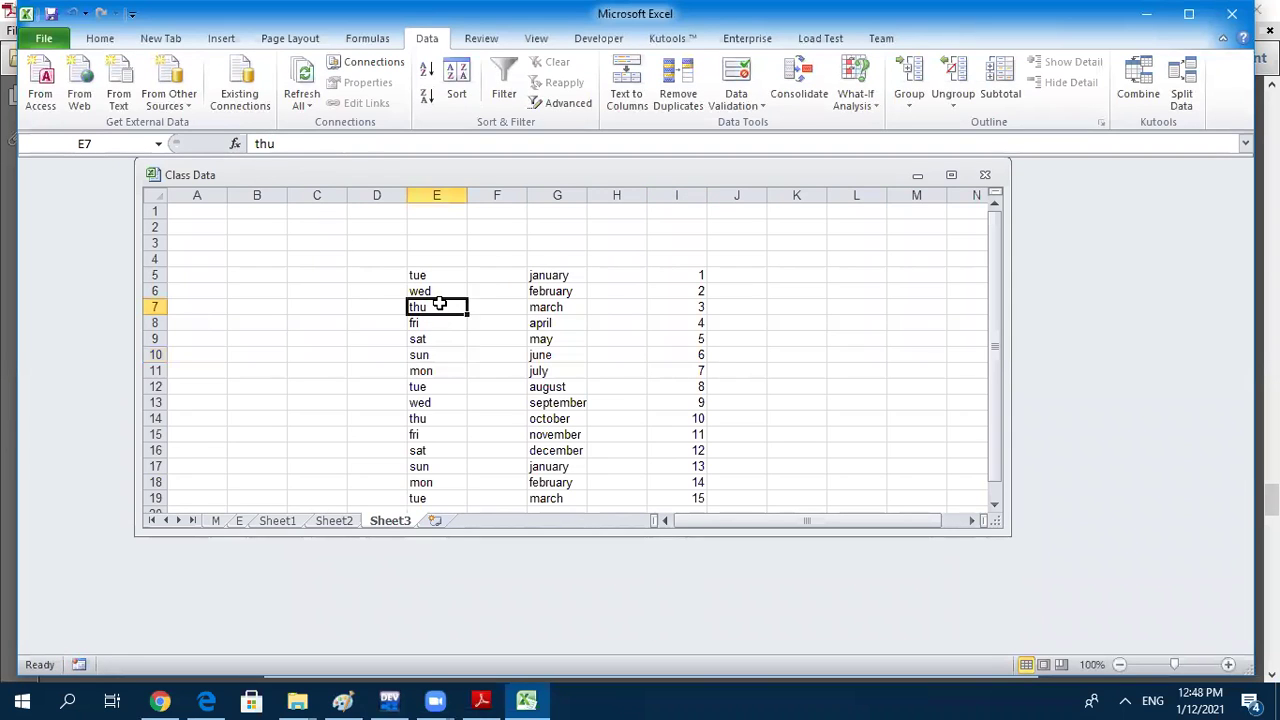
left_click(530, 322)
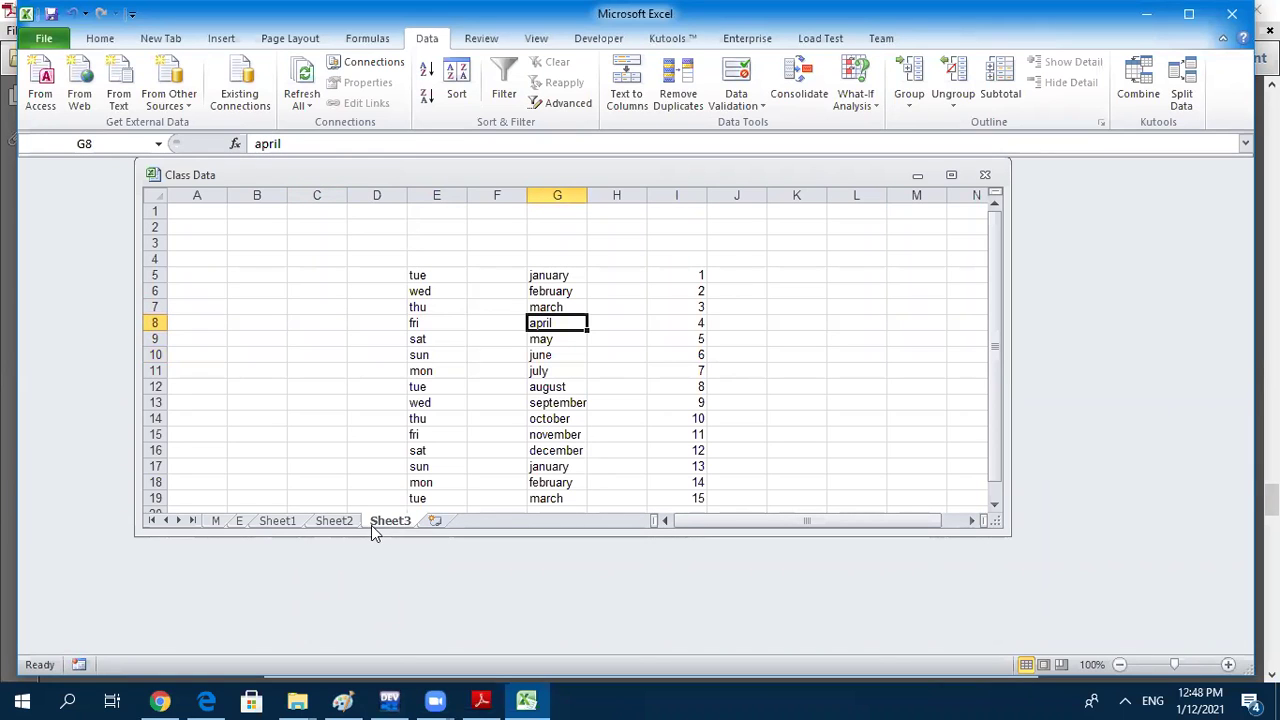
Consult the Name box description on page 14 in Adobe Reader, and switch to Excel to zoom Sheet3 to 130%
left_click(486, 700)
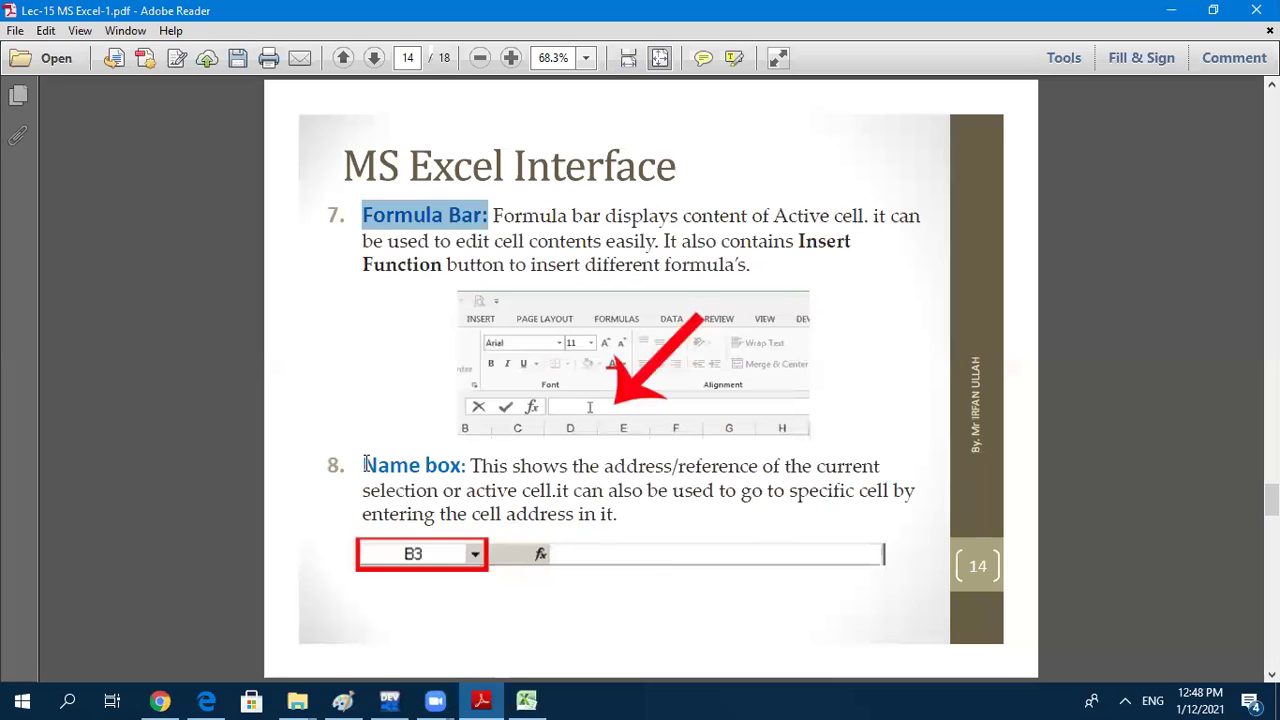
left_click(527, 700)
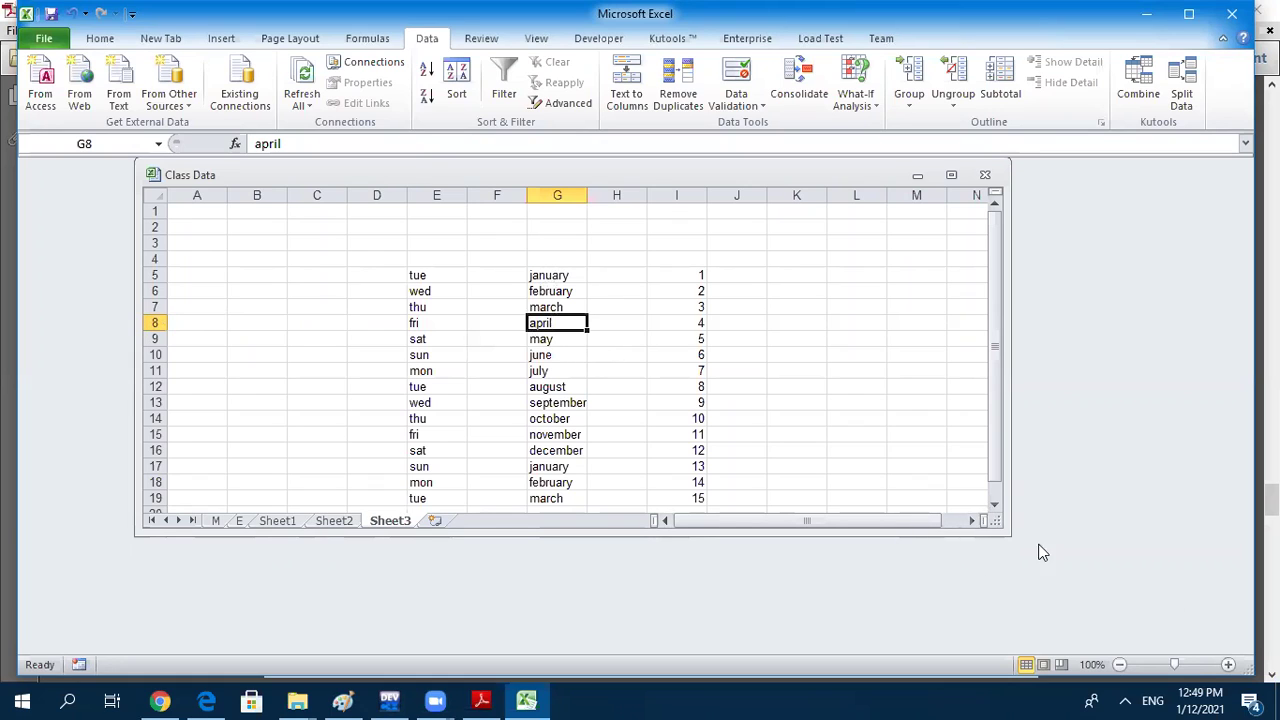
left_click(1228, 664)
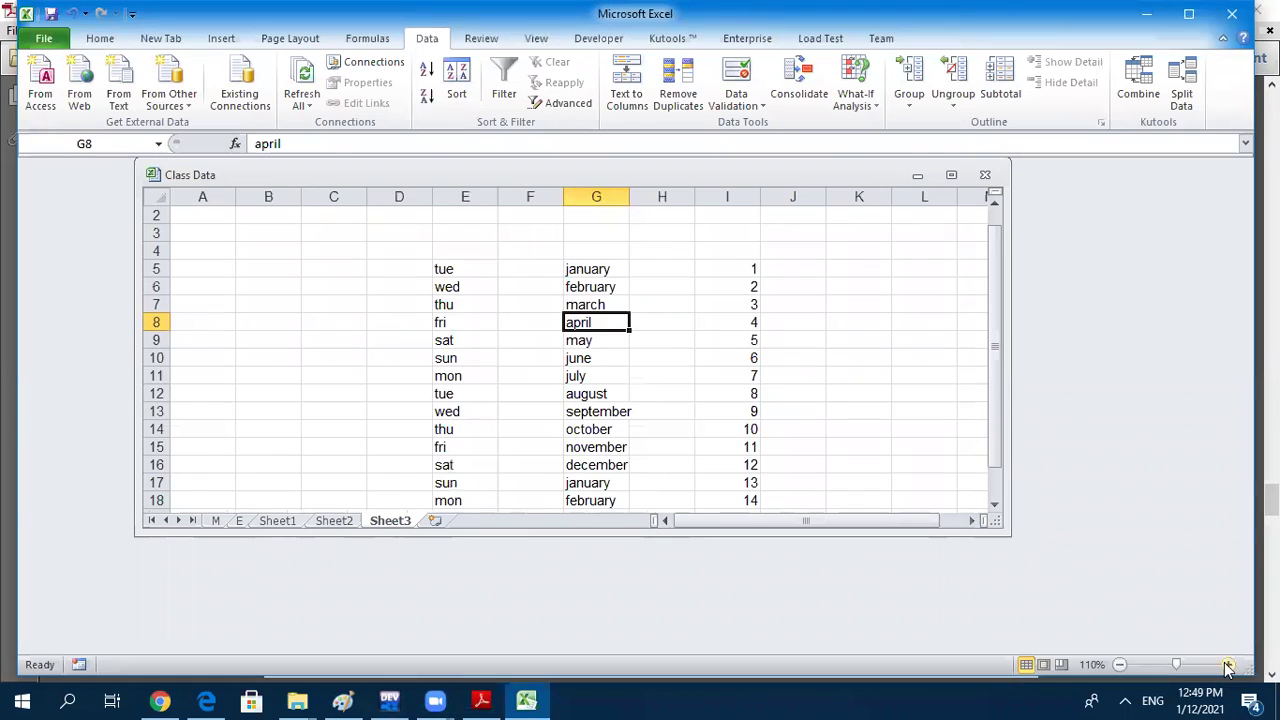
double_click(1228, 664)
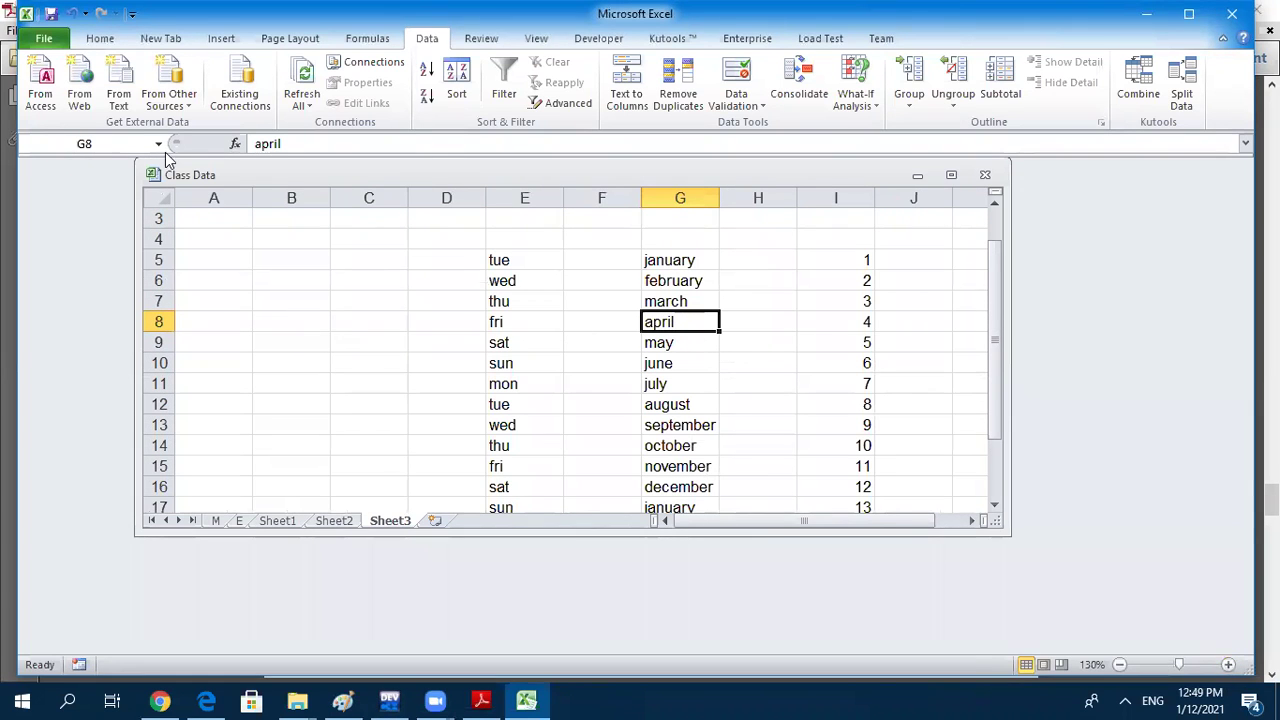
Examine the cell references in the Name Box by selecting cells B5, D9 and C7 on Sheet3
left_click(105, 147)
left_click(77, 147)
left_click(276, 260)
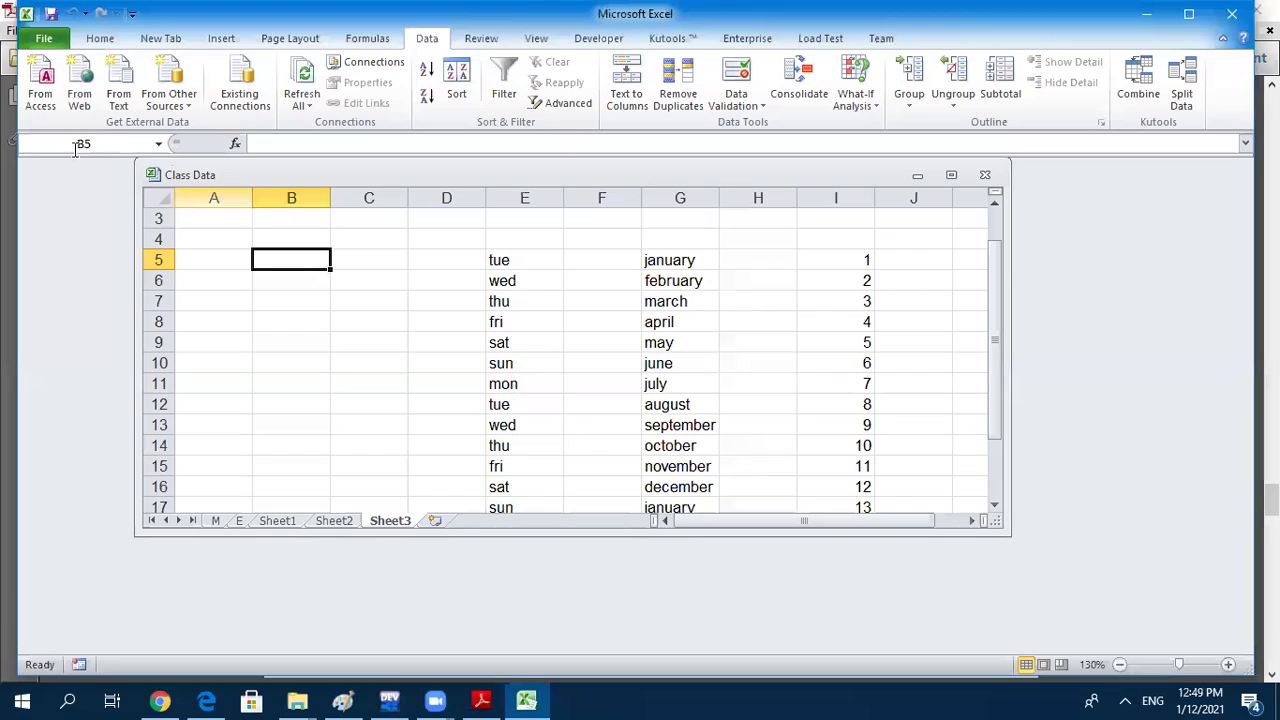
left_click(452, 345)
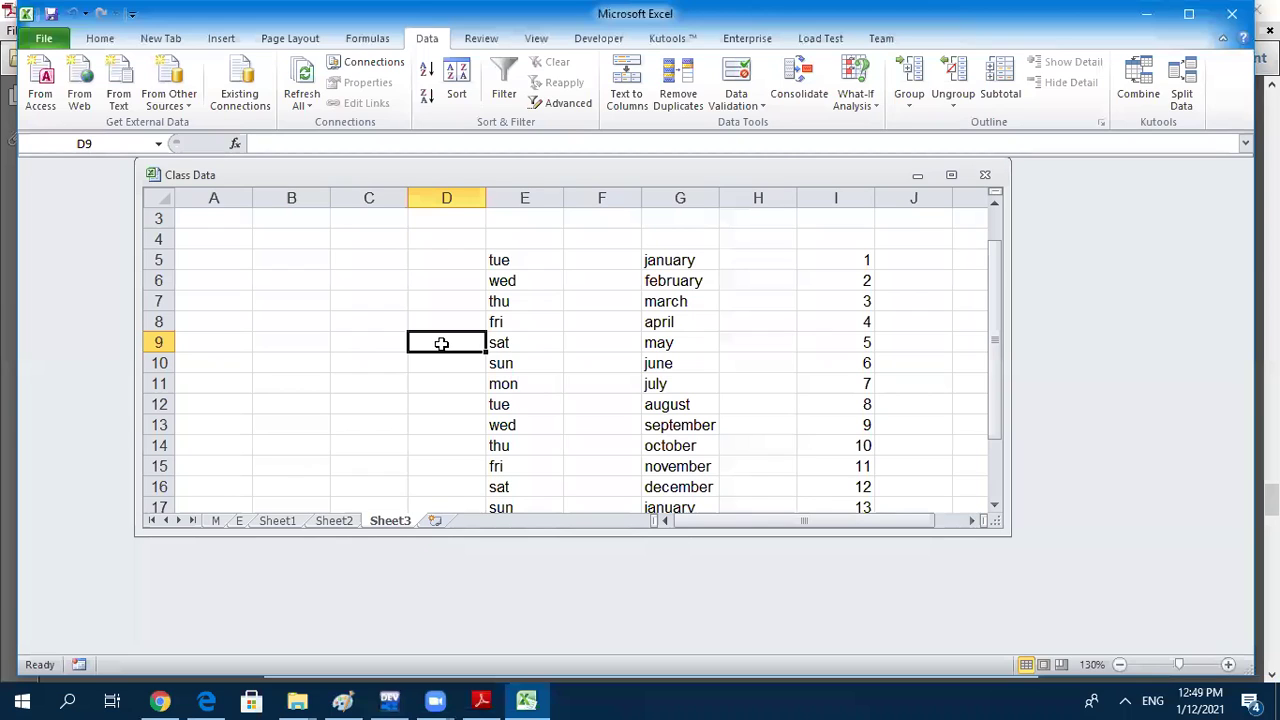
left_click(355, 302)
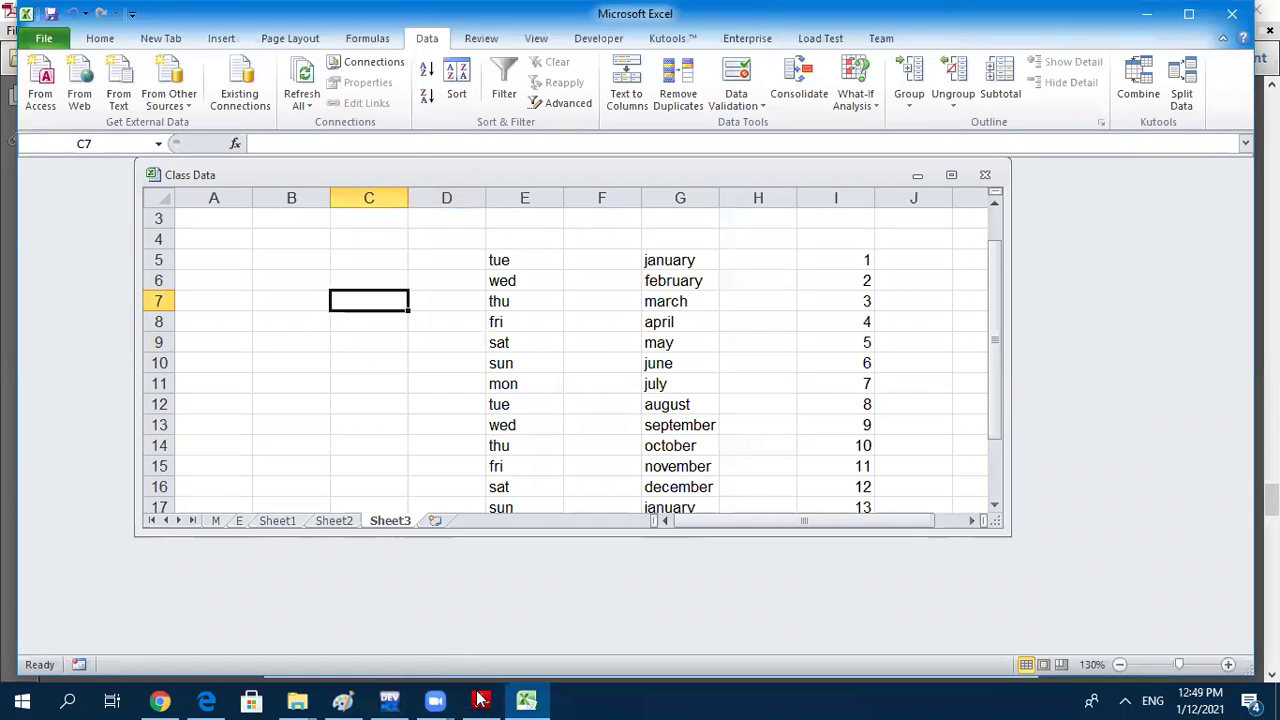
Switch to Adobe Reader and advance the lecture PDF to page 15
key("alt+Tab")
left_click(1271, 585)
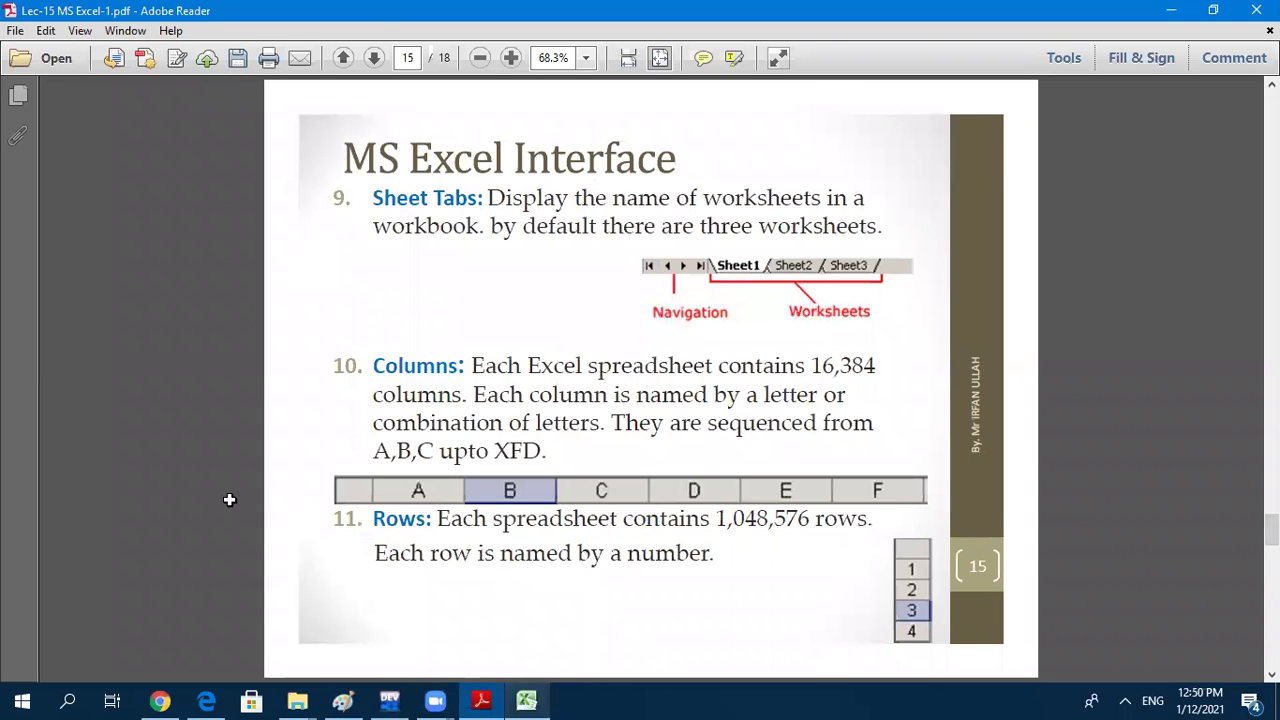
Switch to Excel and look through the workbook's worksheets by opening sheet M and returning to Sheet3
key("alt+Tab")
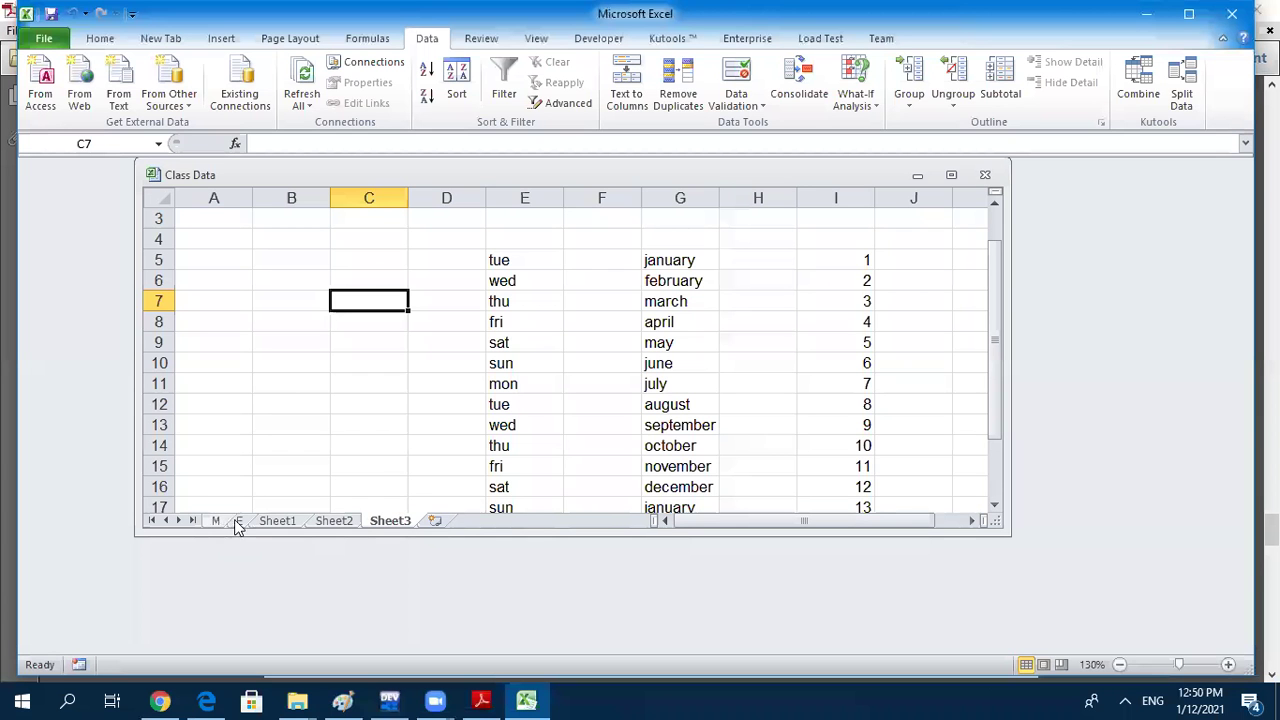
left_click(238, 524)
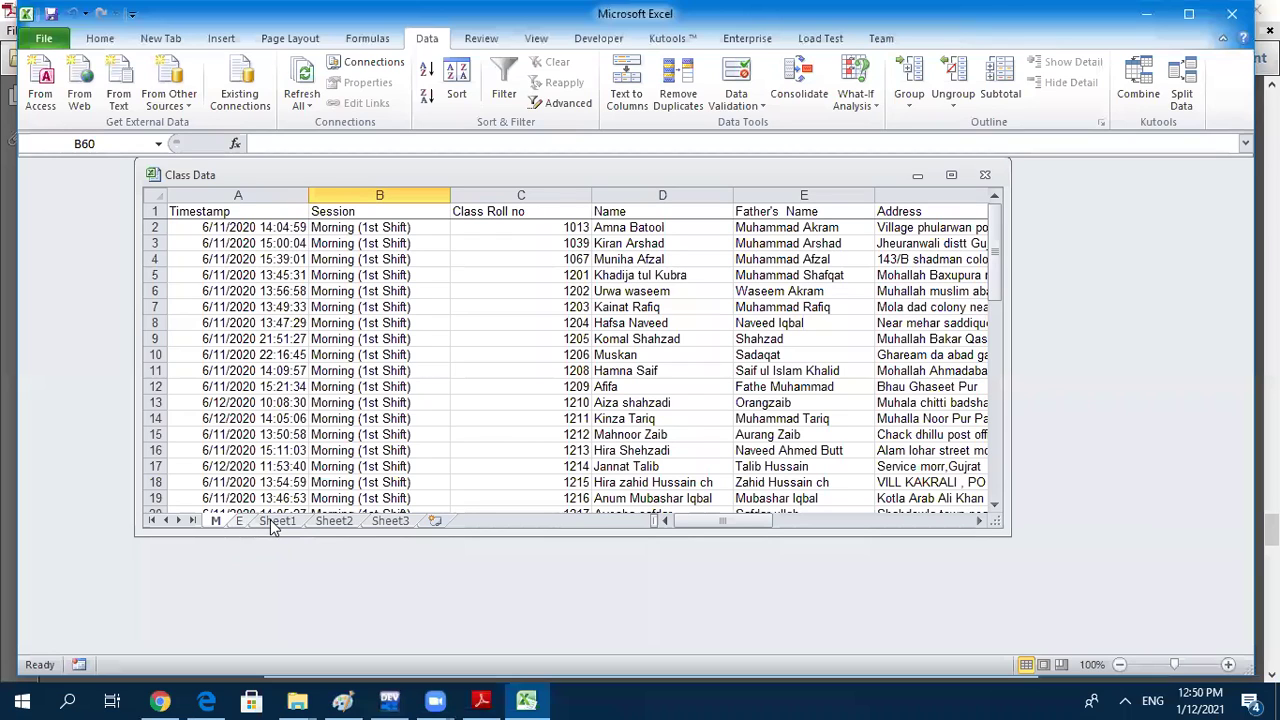
left_click(390, 522)
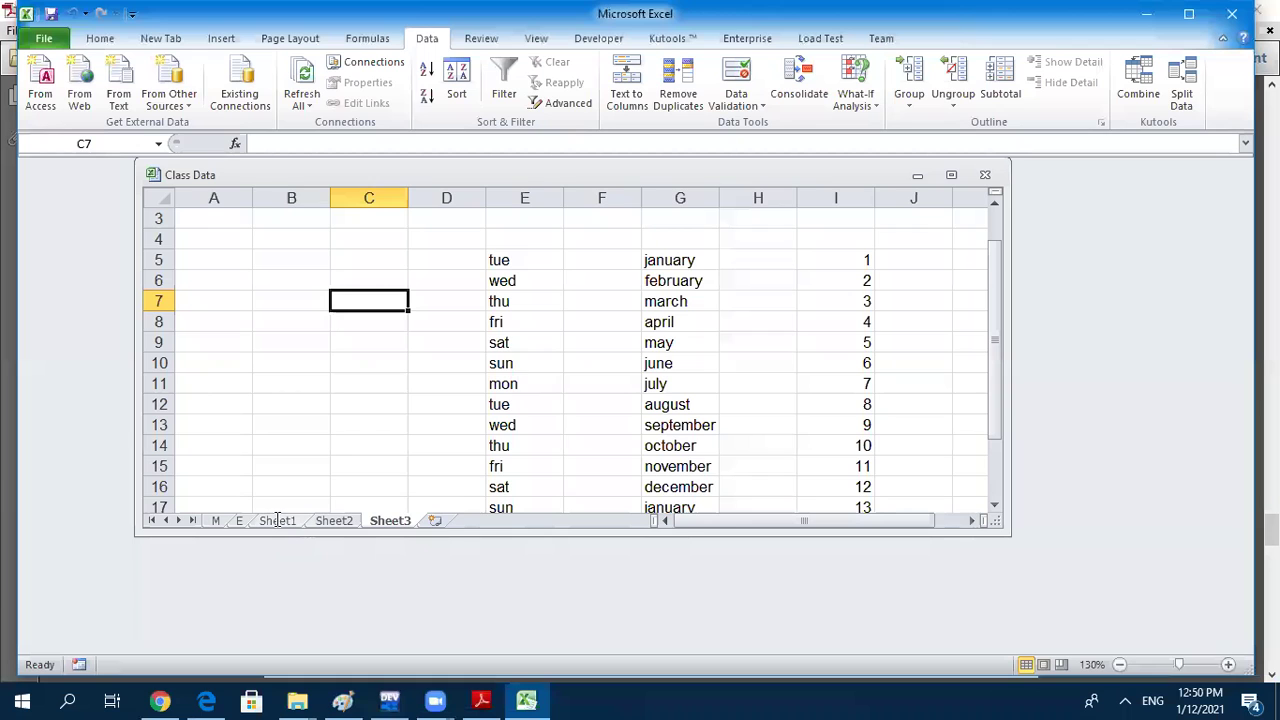
Rename worksheet Sheet1 as a and Sheet2 as BS, and return to Sheet3
left_click(277, 520)
type("a")
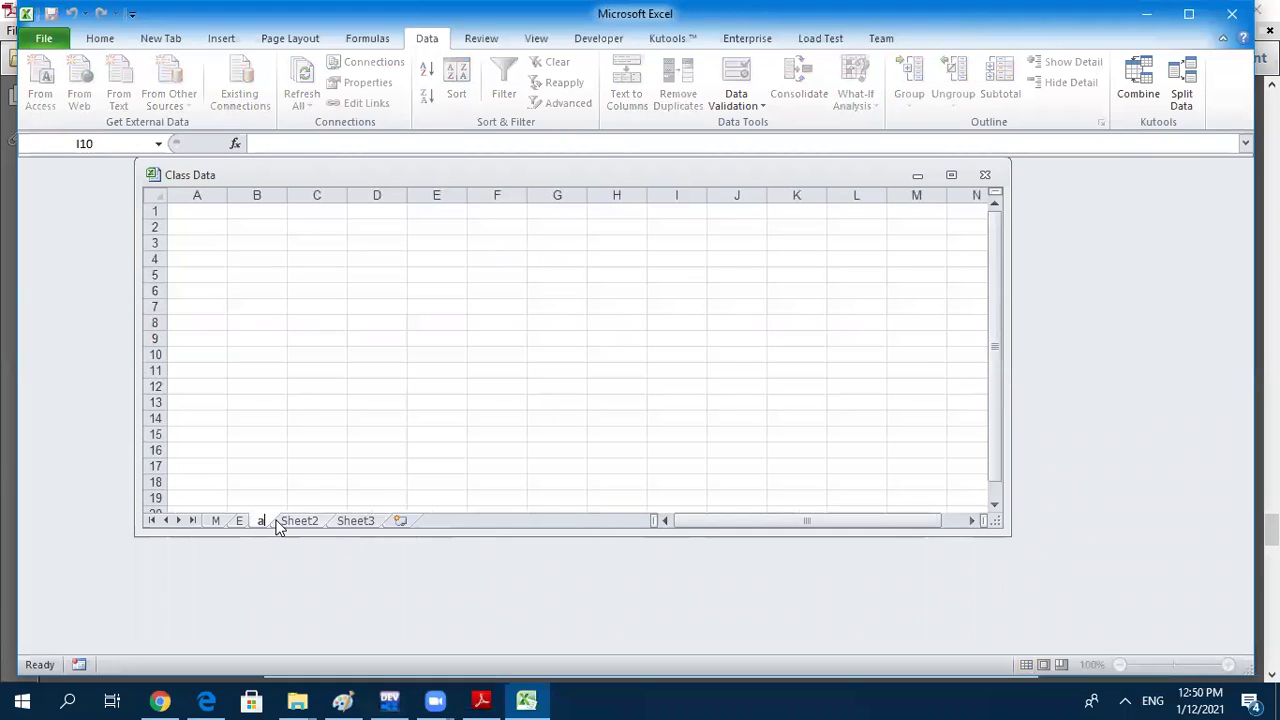
double_click(300, 521)
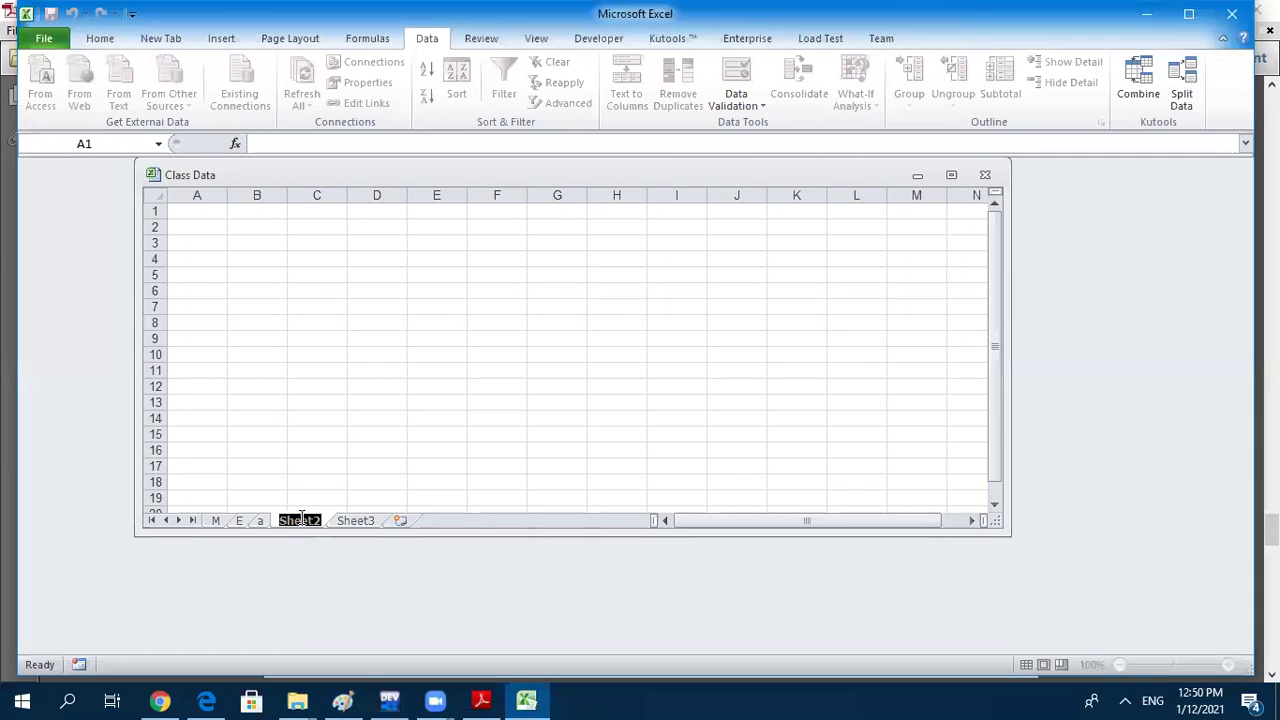
type("B")
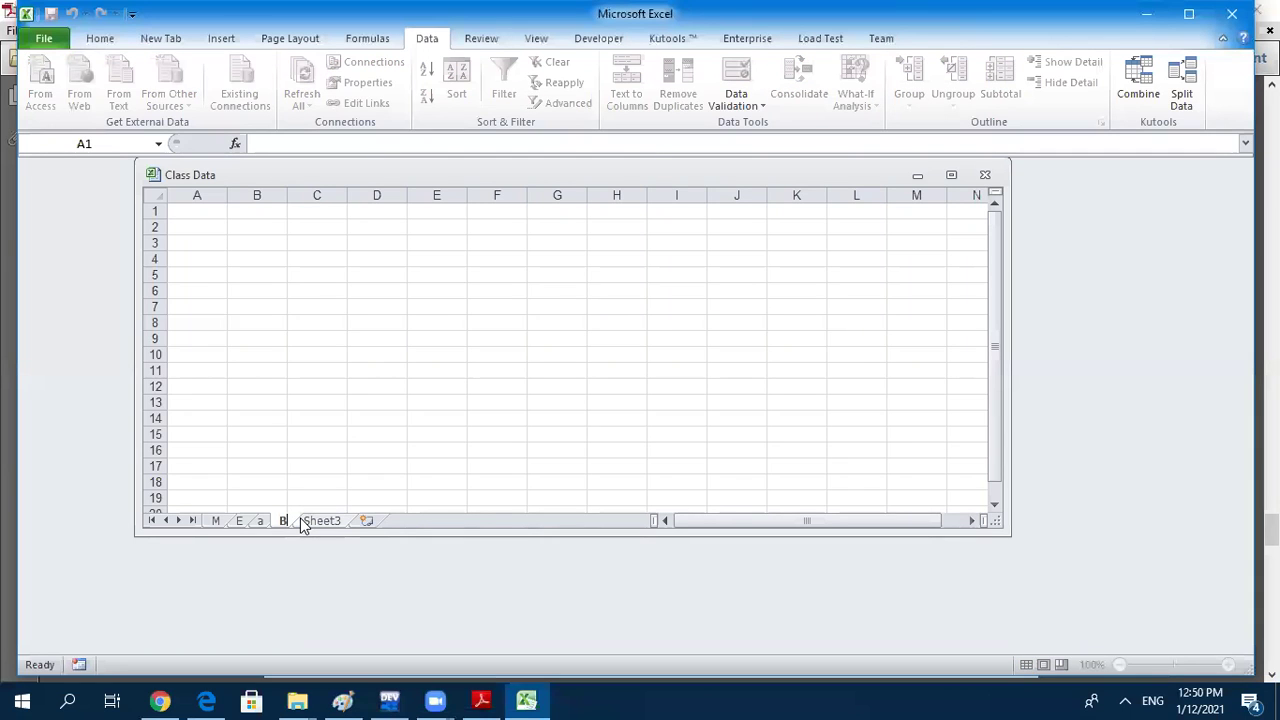
type("S")
left_click(309, 484)
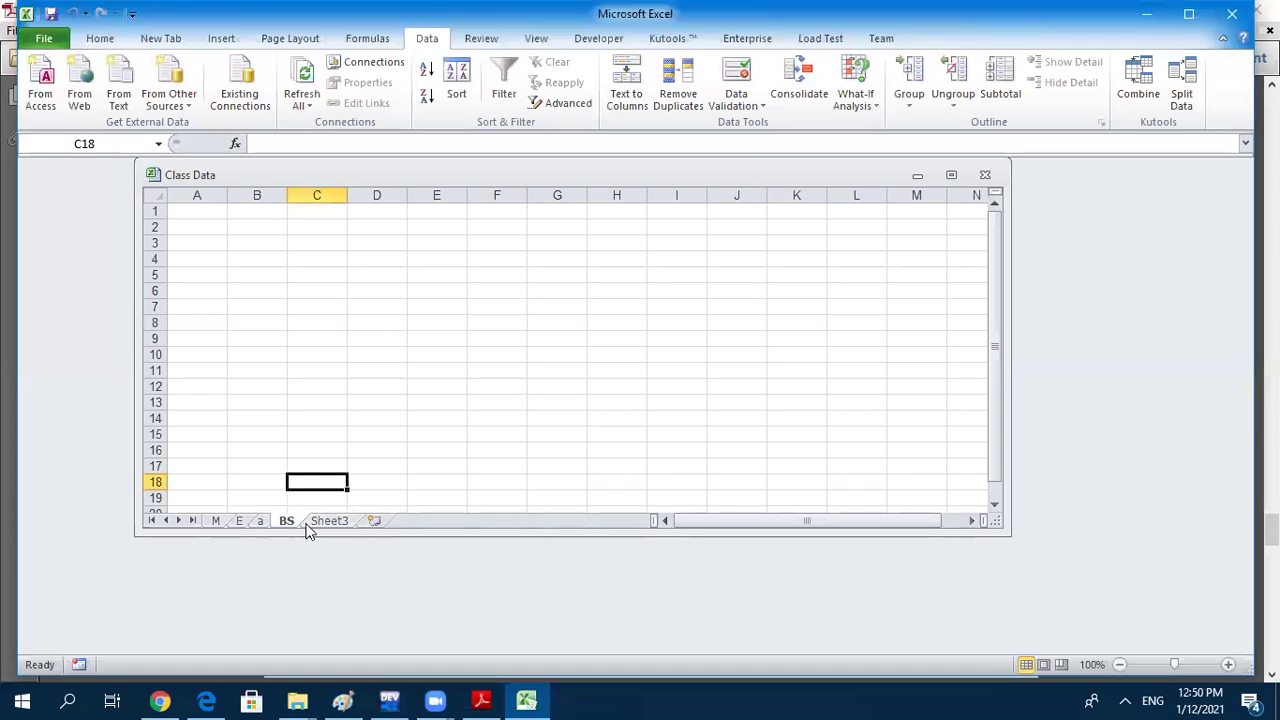
left_click(328, 522)
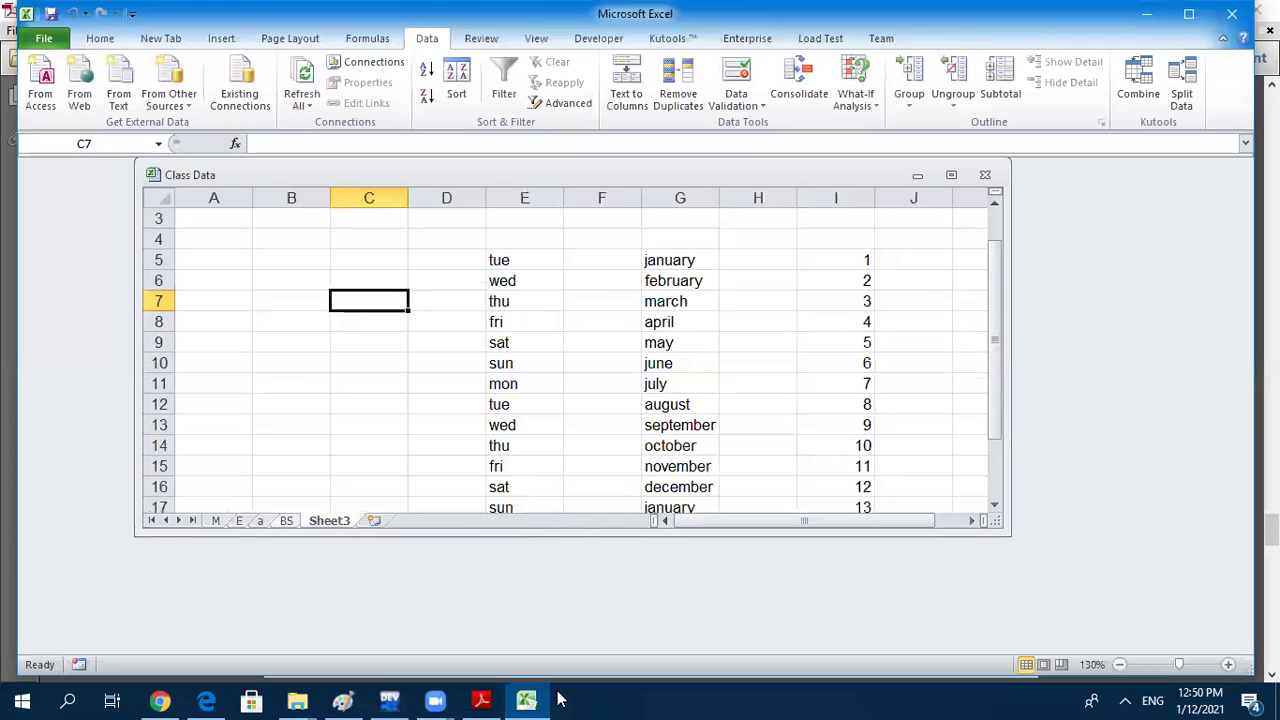
Switch to Adobe Reader and highlight XFD, 16,384 and 1,048,576 in the Columns and Rows descriptions on page 15
left_click(479, 700)
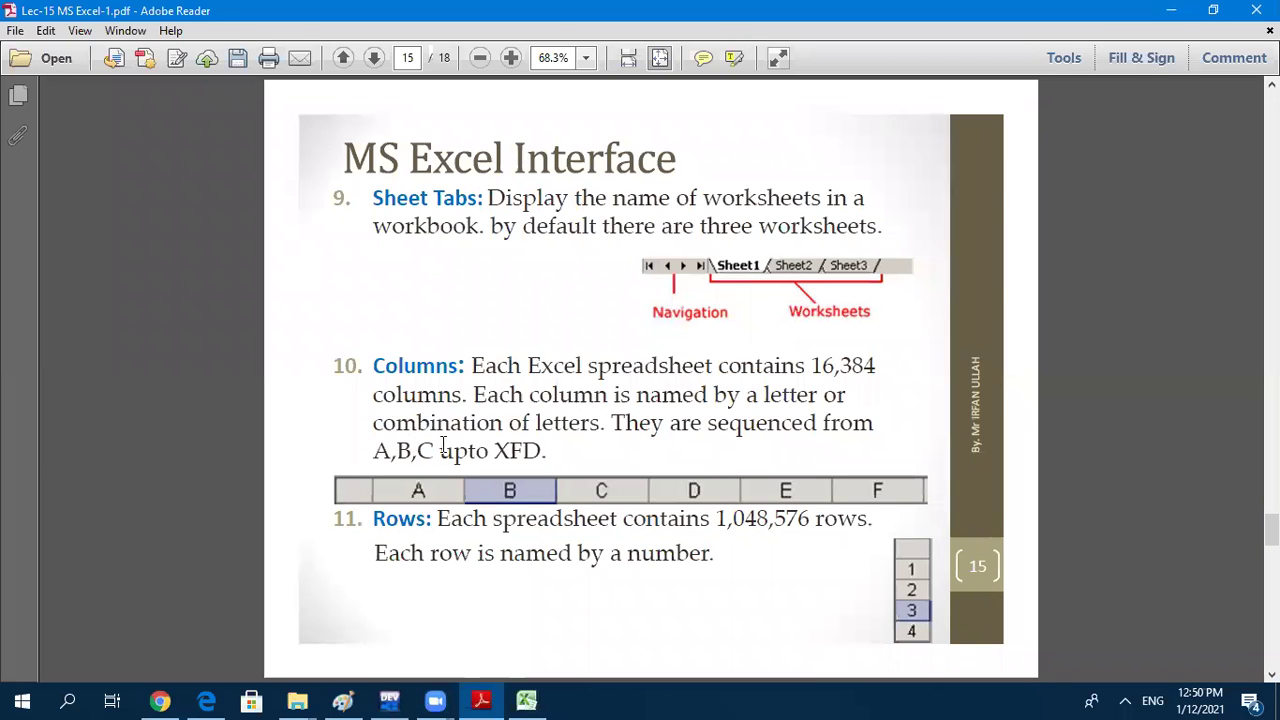
left_click_drag(494, 450, 541, 446)
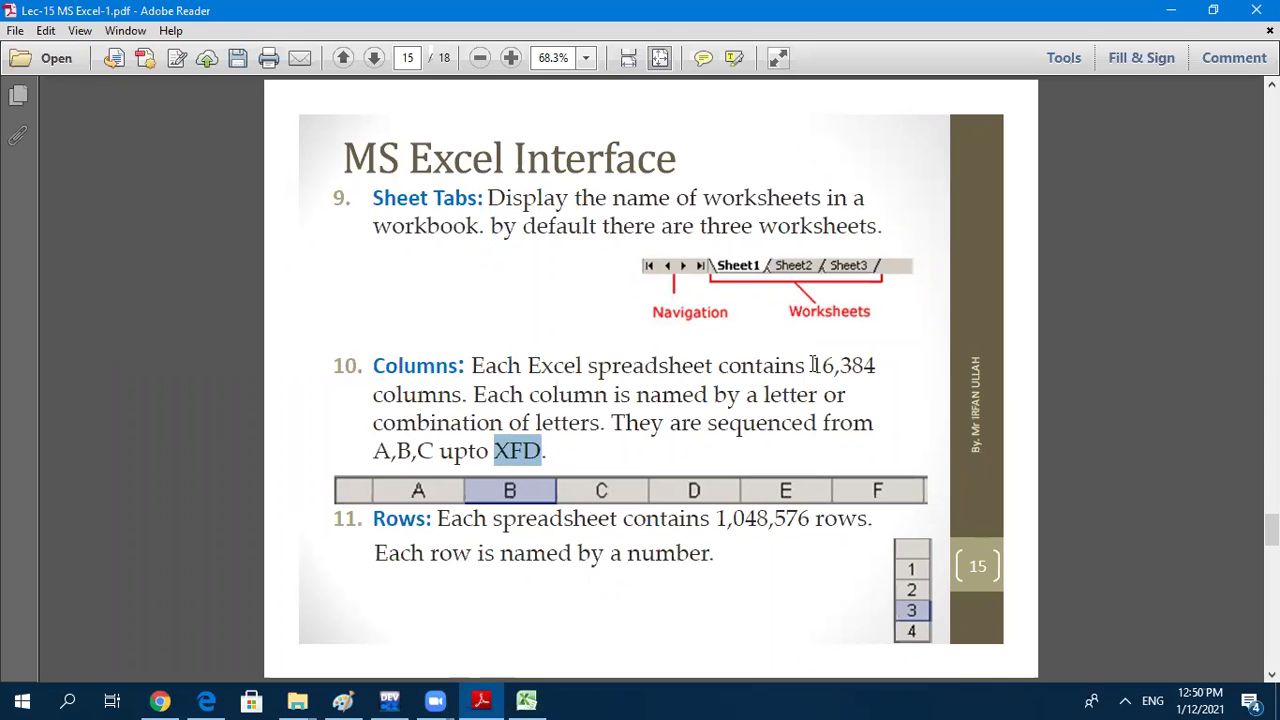
double_click(882, 366)
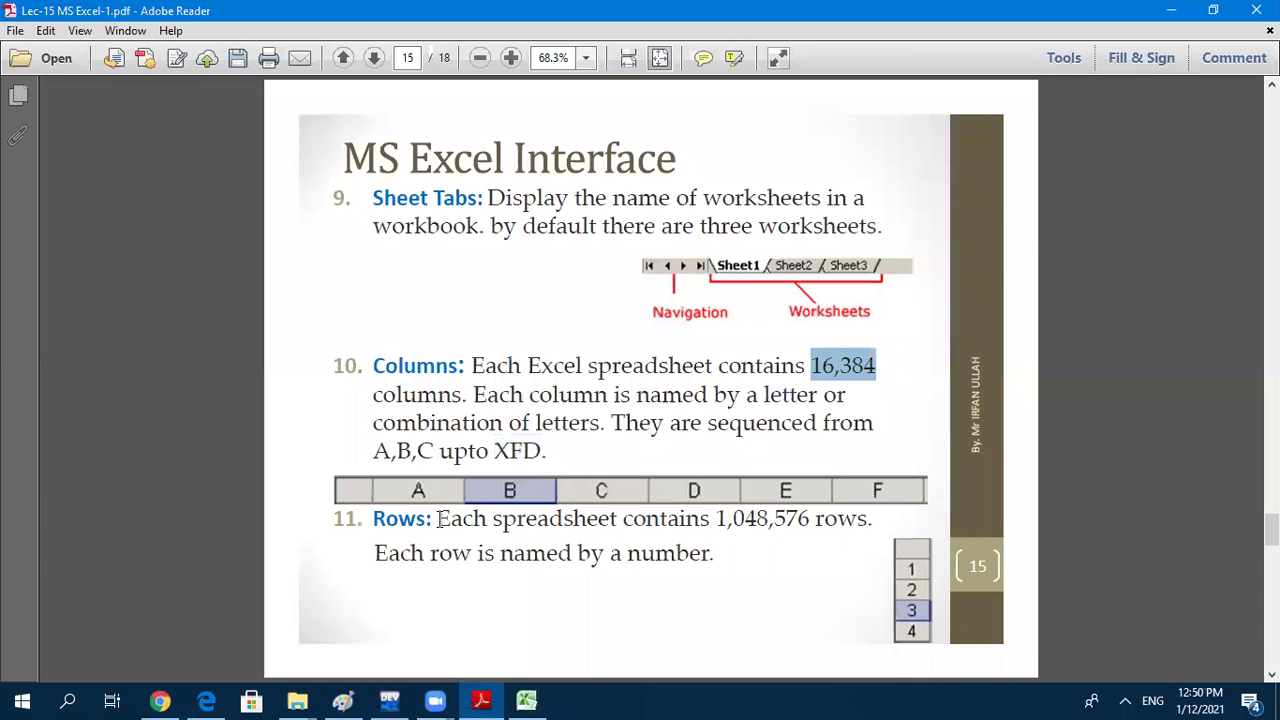
left_click(716, 522)
left_click_drag(716, 520, 814, 534)
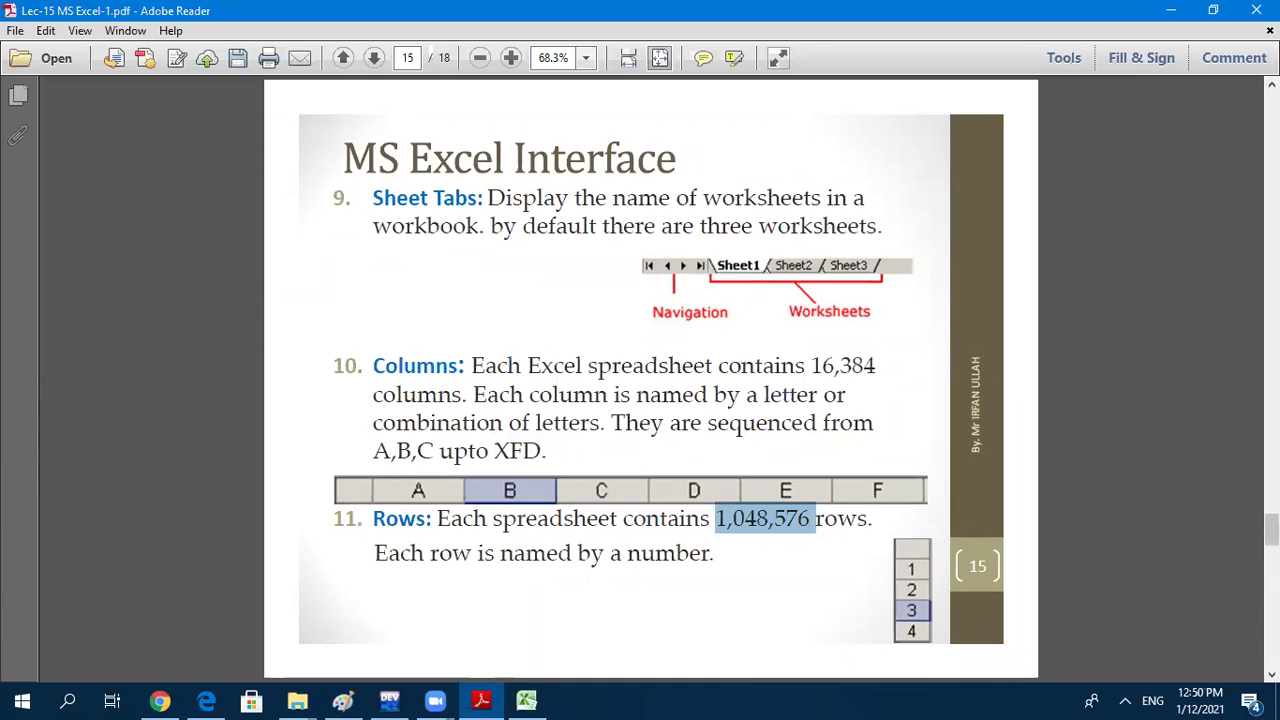
Advance the lecture PDF to page 16 and highlight the Cell description and the Active Cell heading
key("Page_Down")
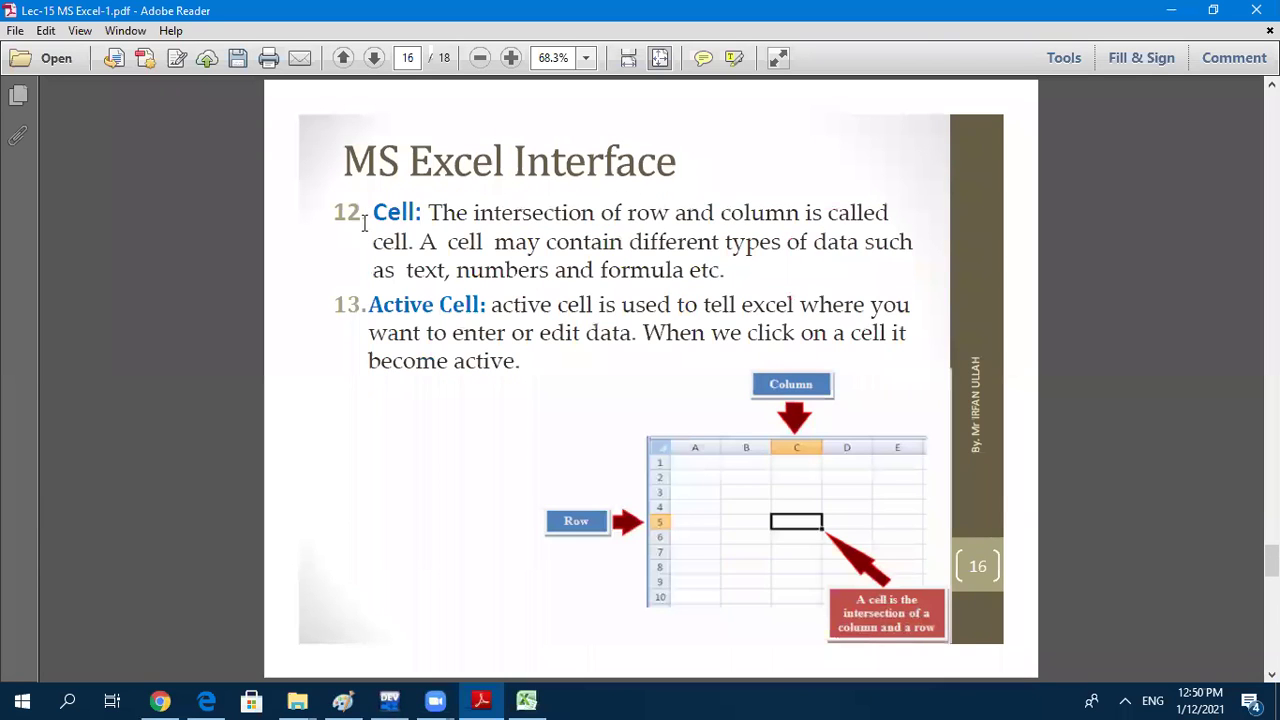
left_click_drag(447, 220, 800, 240)
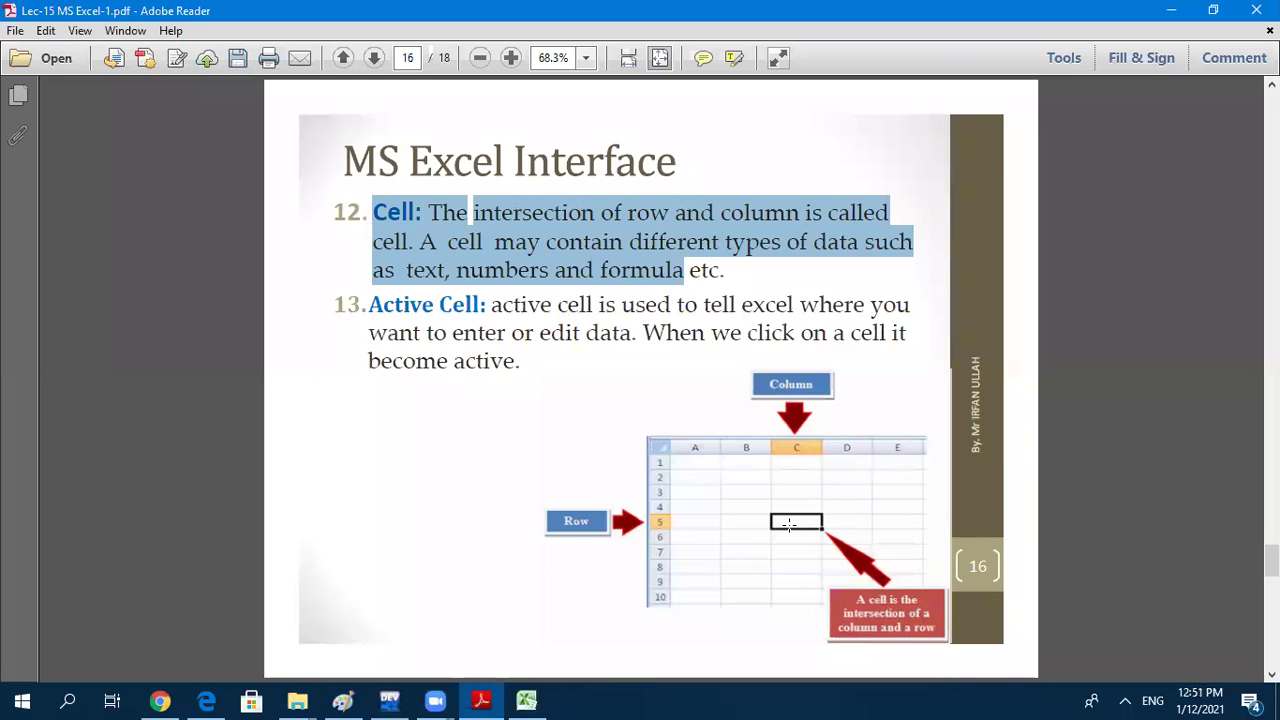
left_click_drag(369, 304, 488, 308)
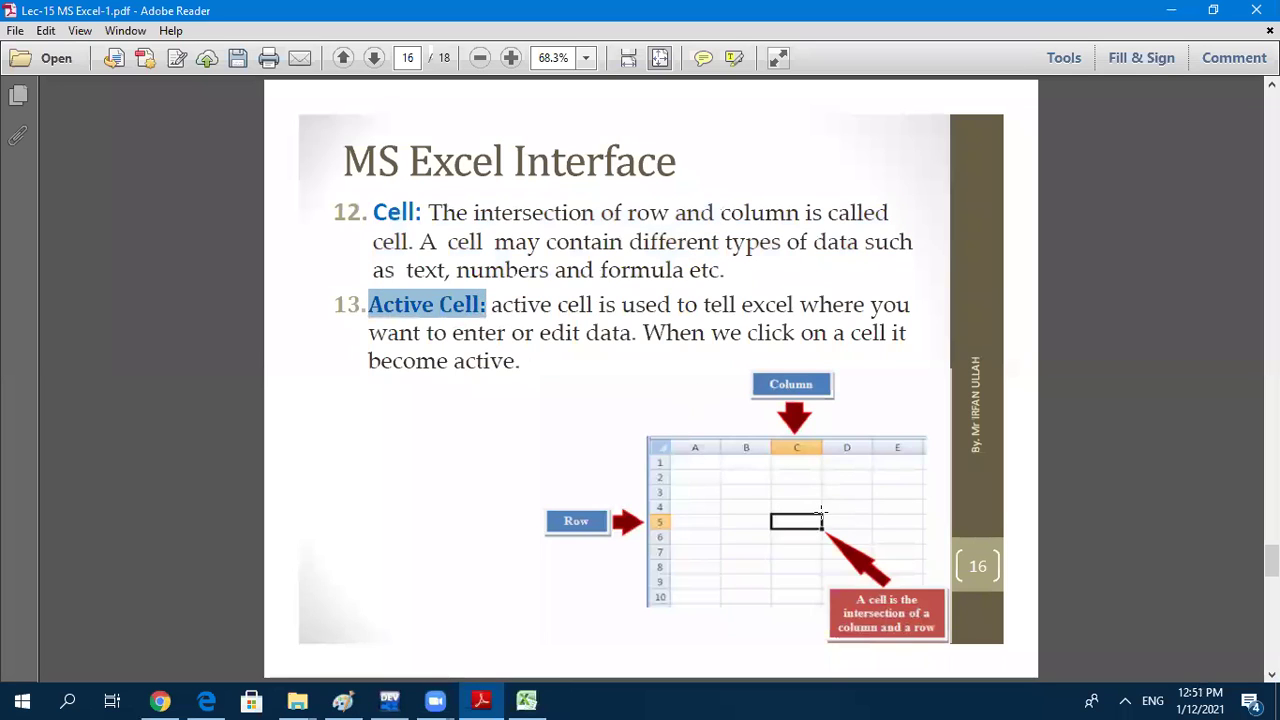